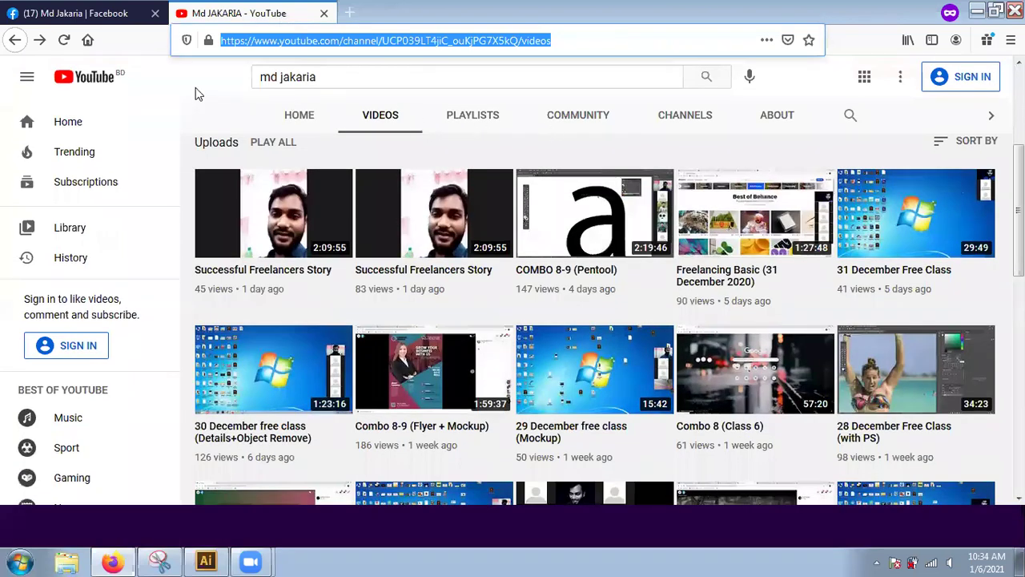
# Scroll down the channel's Videos tab to the uploads from two months ago.
pyautogui.scroll(-2, 320, 169)
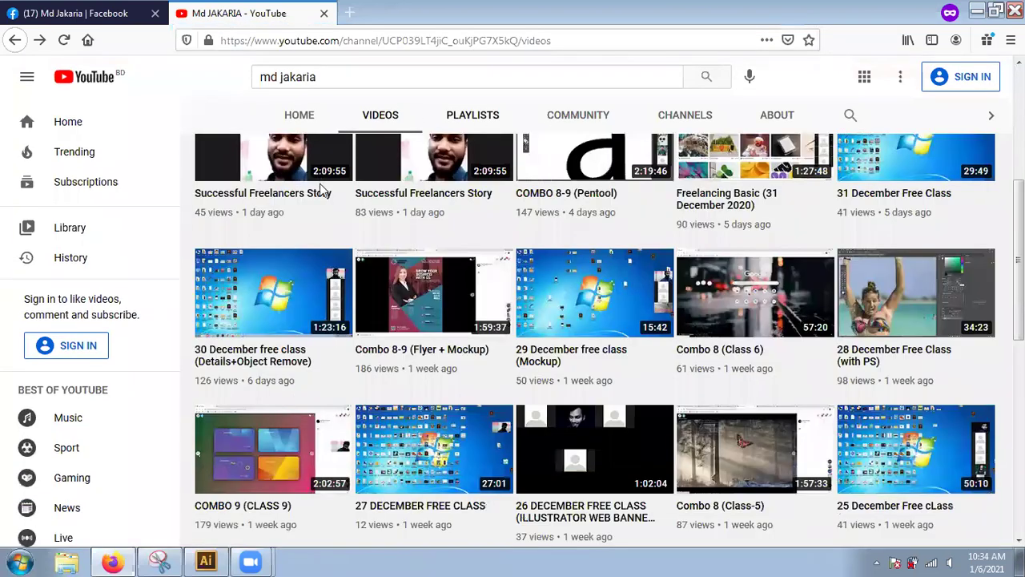
pyautogui.scroll(-10, 319, 189)
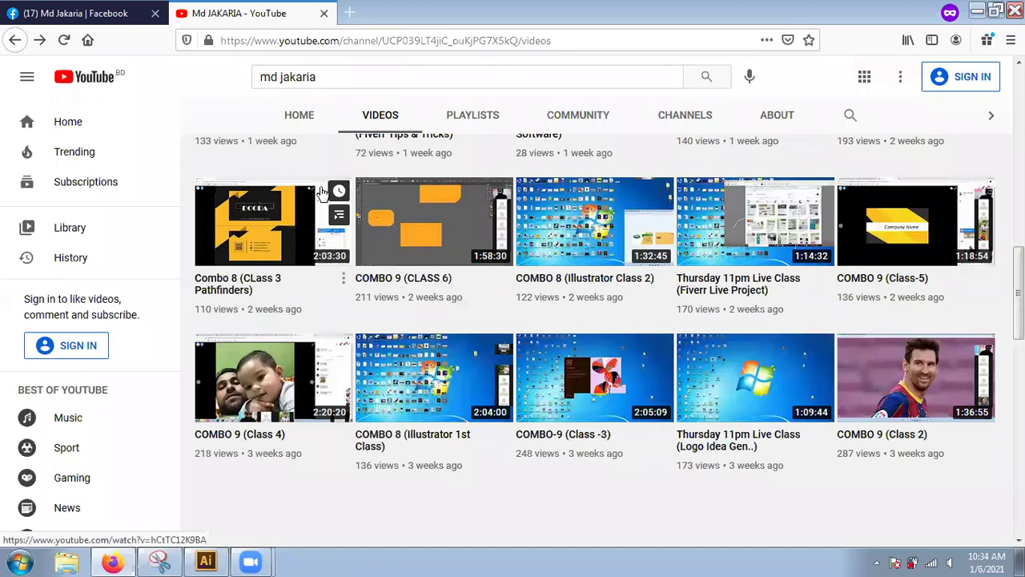
pyautogui.scroll(-3, 321, 192)
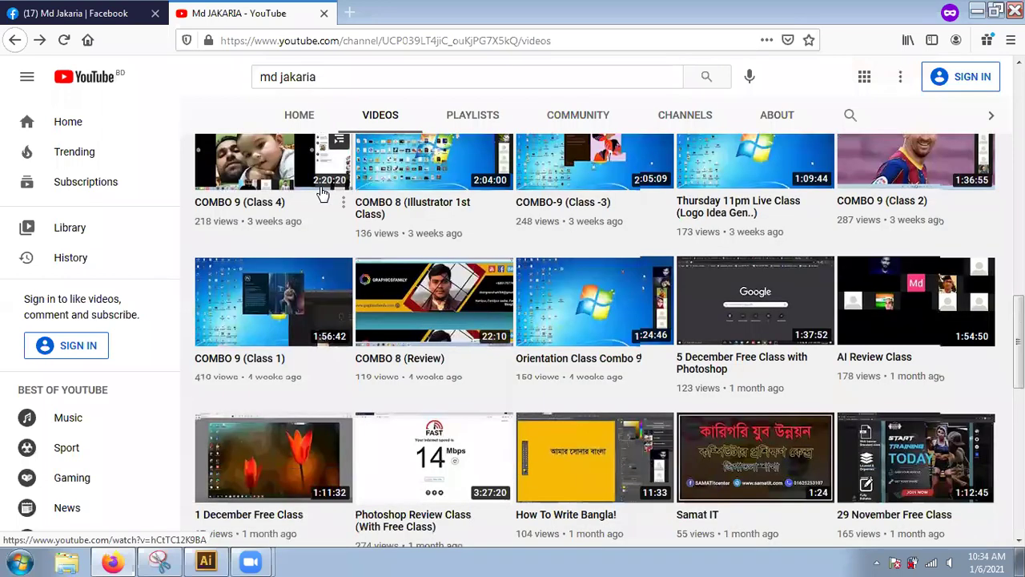
pyautogui.scroll(-2, 321, 194)
pyautogui.scroll(-4, 320, 192)
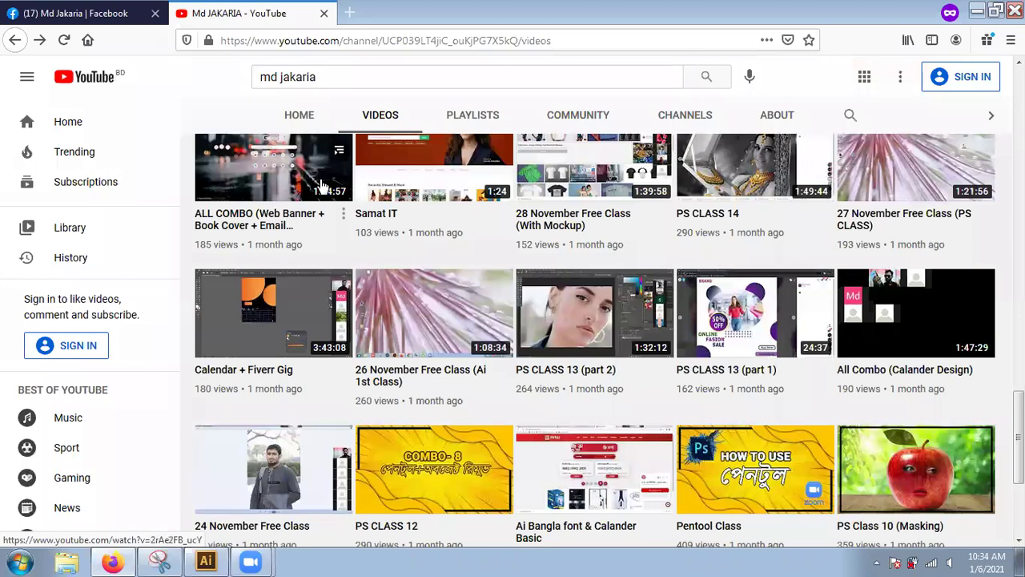
pyautogui.scroll(-1, 321, 185)
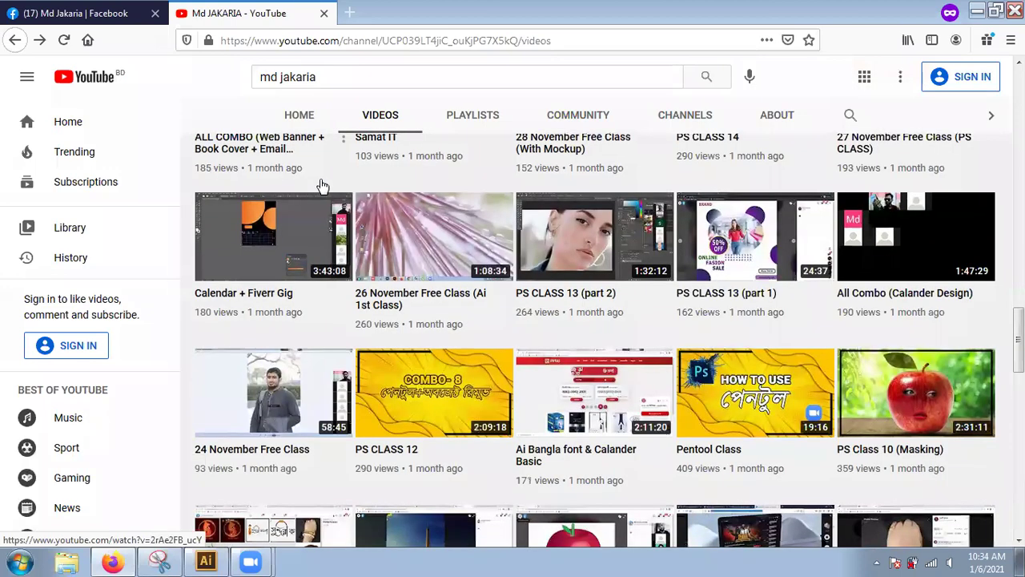
pyautogui.scroll(-2, 321, 186)
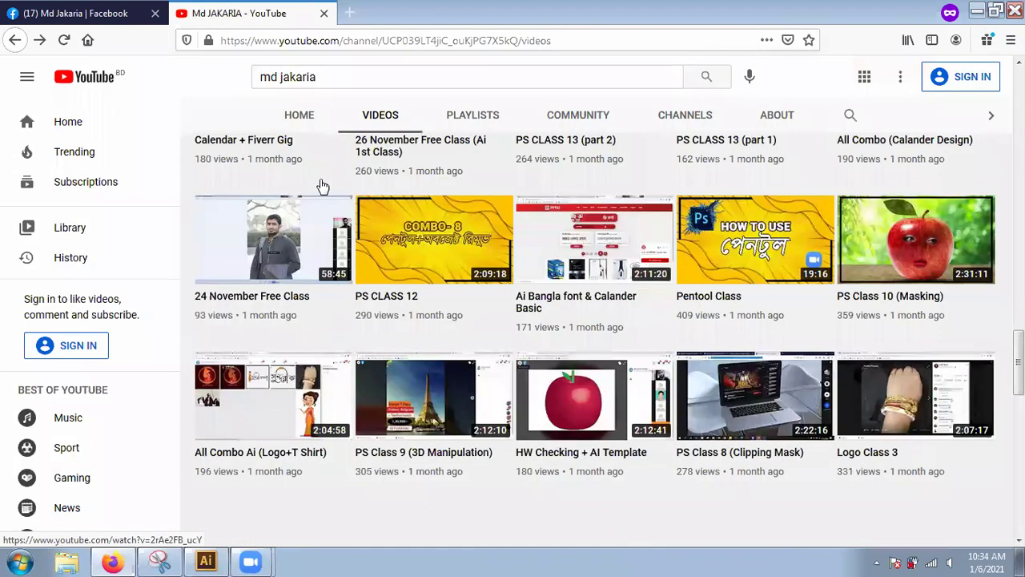
pyautogui.scroll(-4, 321, 185)
pyautogui.scroll(-2, 321, 186)
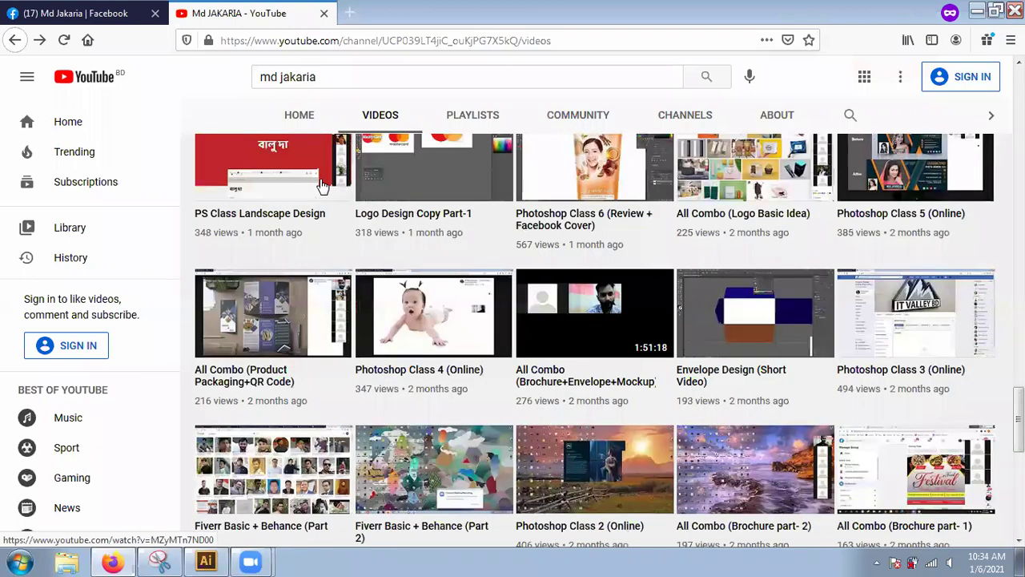
pyautogui.scroll(-1, 320, 185)
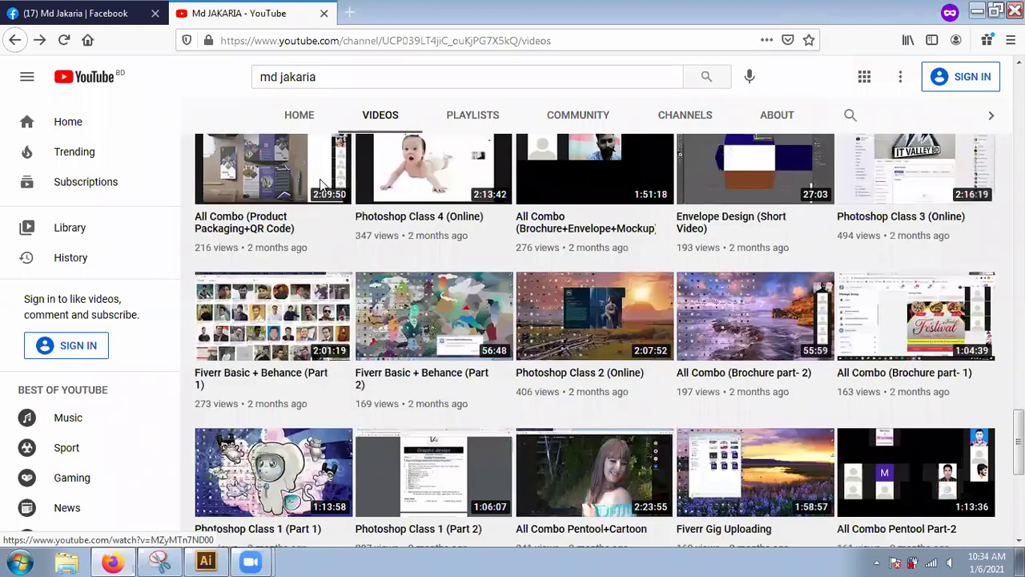
pyautogui.scroll(-1, 319, 187)
pyautogui.scroll(-1, 319, 186)
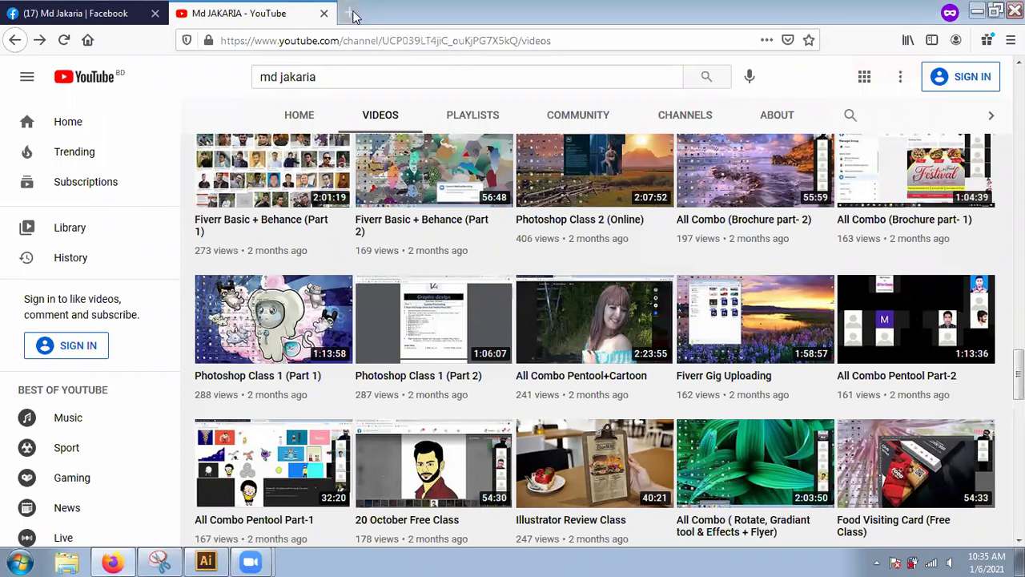
# Open a new private Firefox tab and search Google for 'behance'.
pyautogui.click(354, 15)
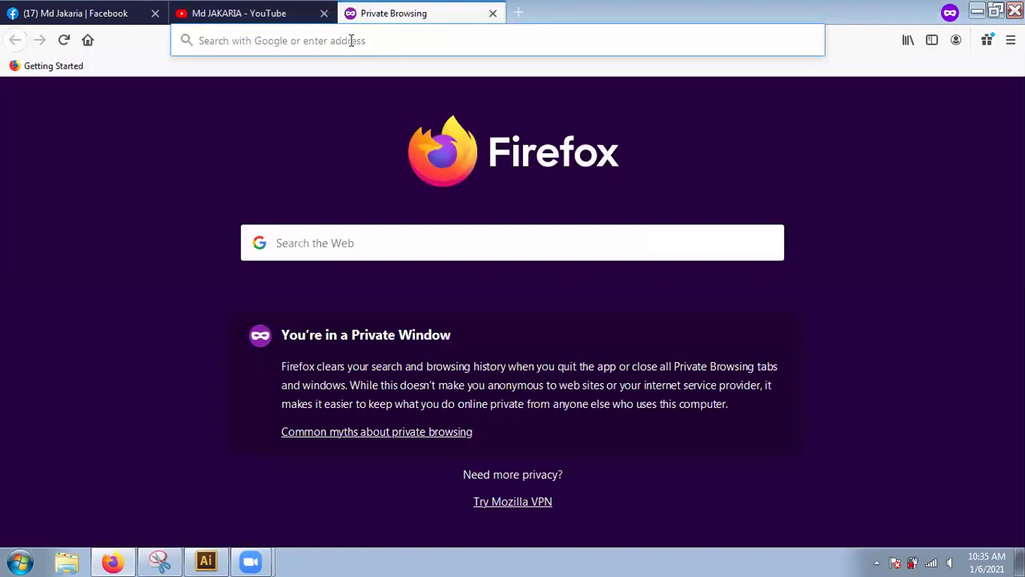
pyautogui.click(351, 40)
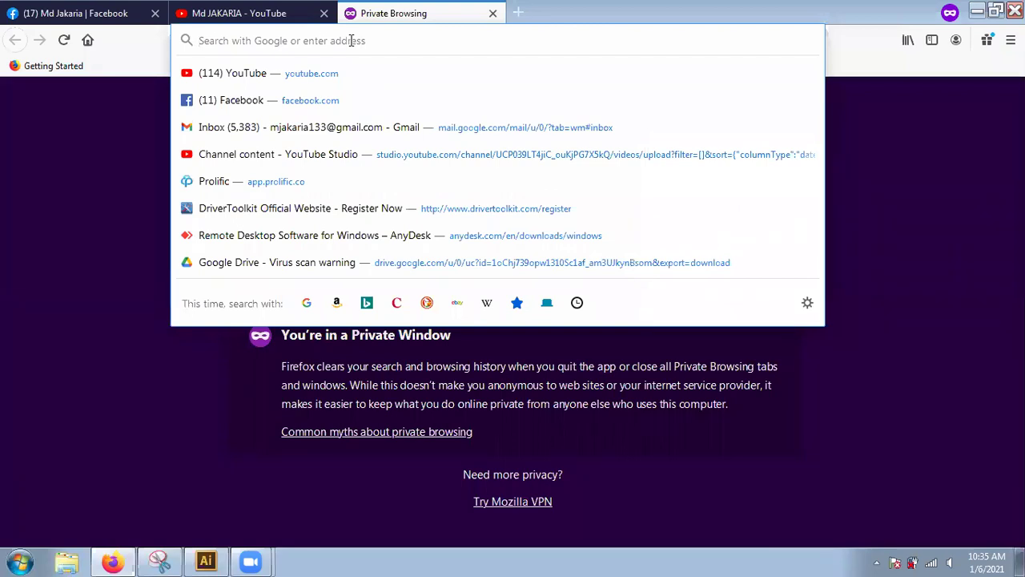
pyautogui.write('be')
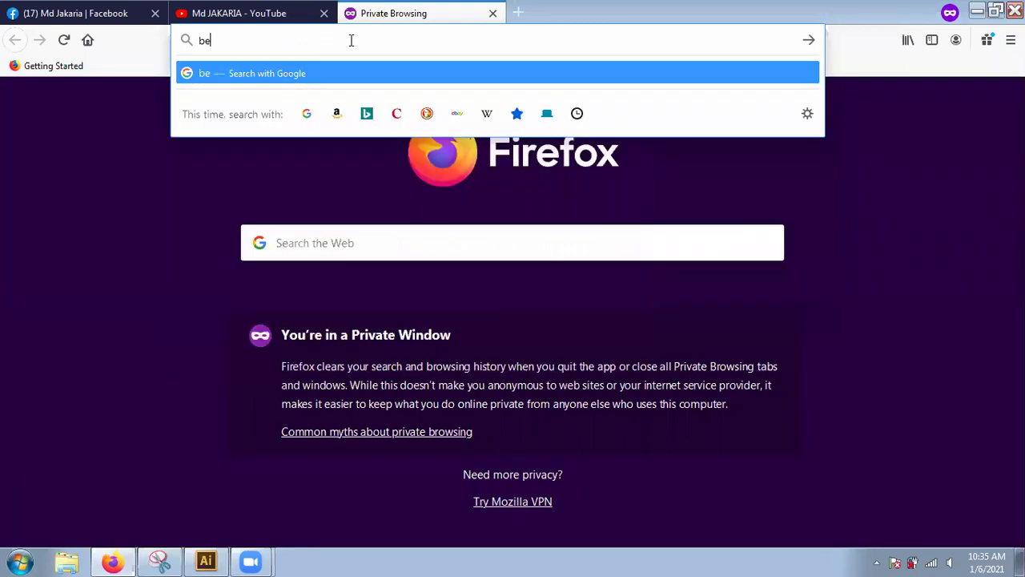
pyautogui.write('h')
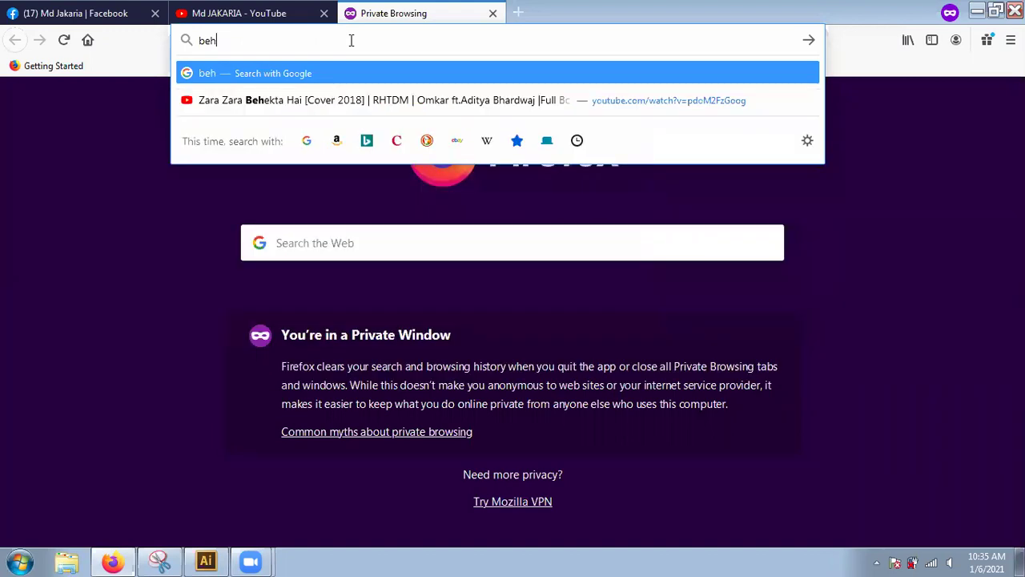
pyautogui.write('ance')
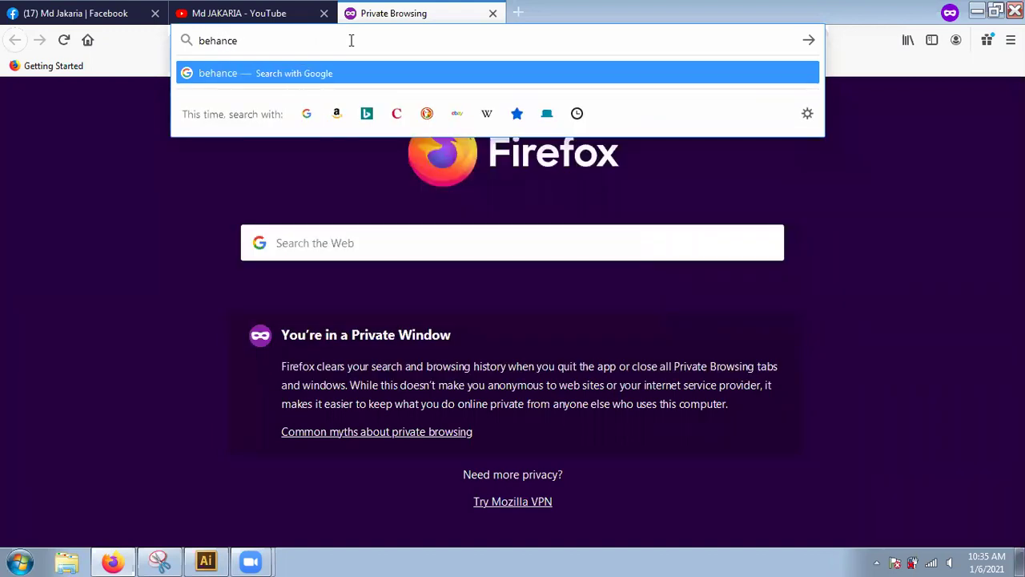
pyautogui.press('Return')
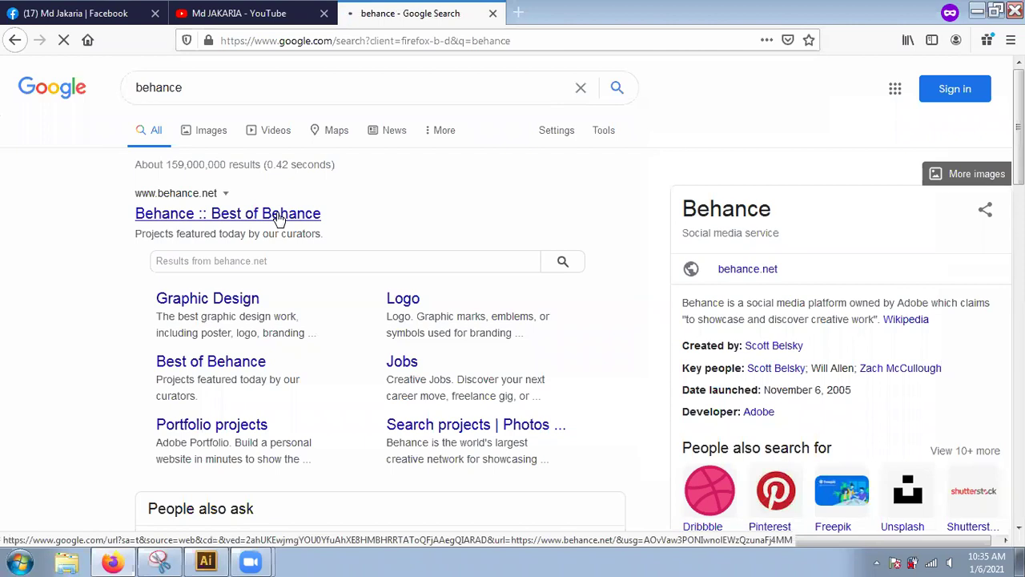
# Open the 'Behance :: Best of Behance' result and inspect the Wi-Fi connection details.
pyautogui.click(278, 219)
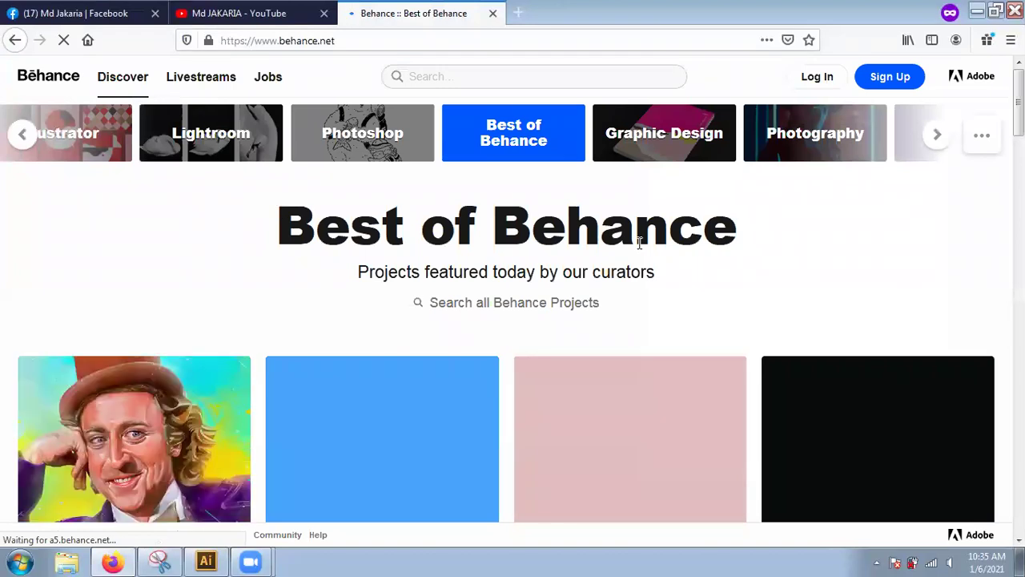
pyautogui.click(933, 560)
pyautogui.click(973, 355)
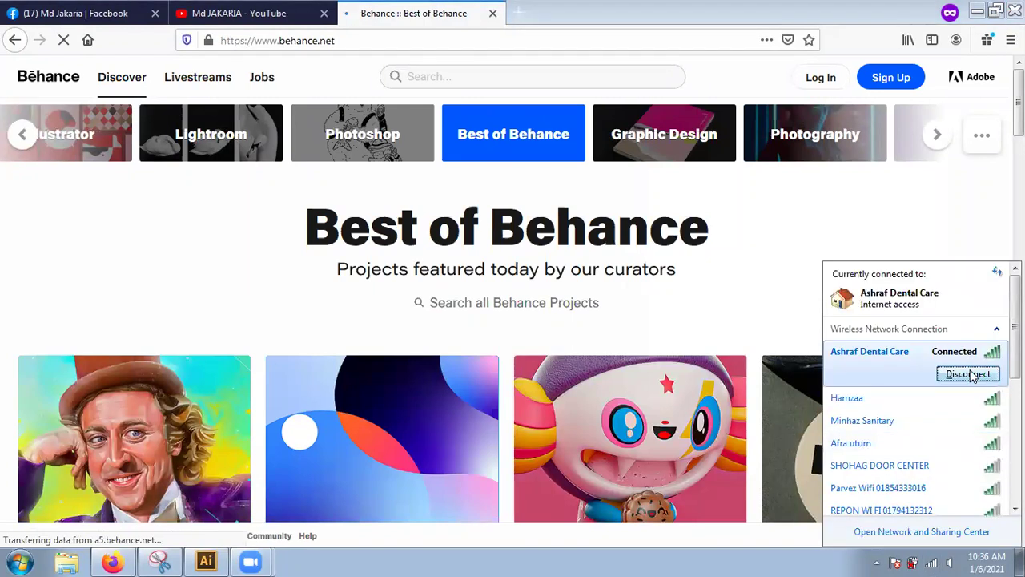
pyautogui.click(969, 374)
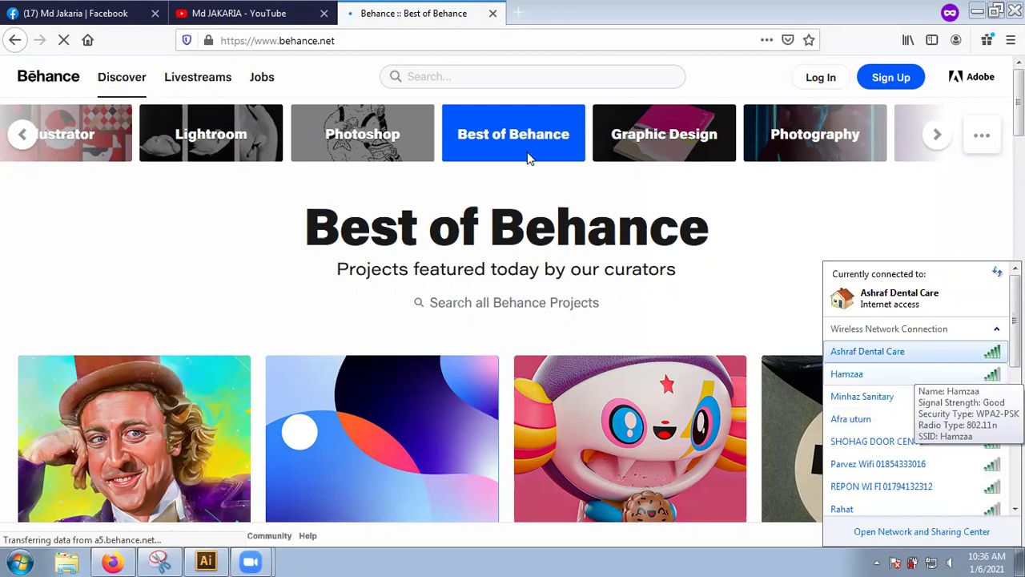
# Close the network list, focus Behance's search box, then switch back to the YouTube tab.
pyautogui.click(538, 84)
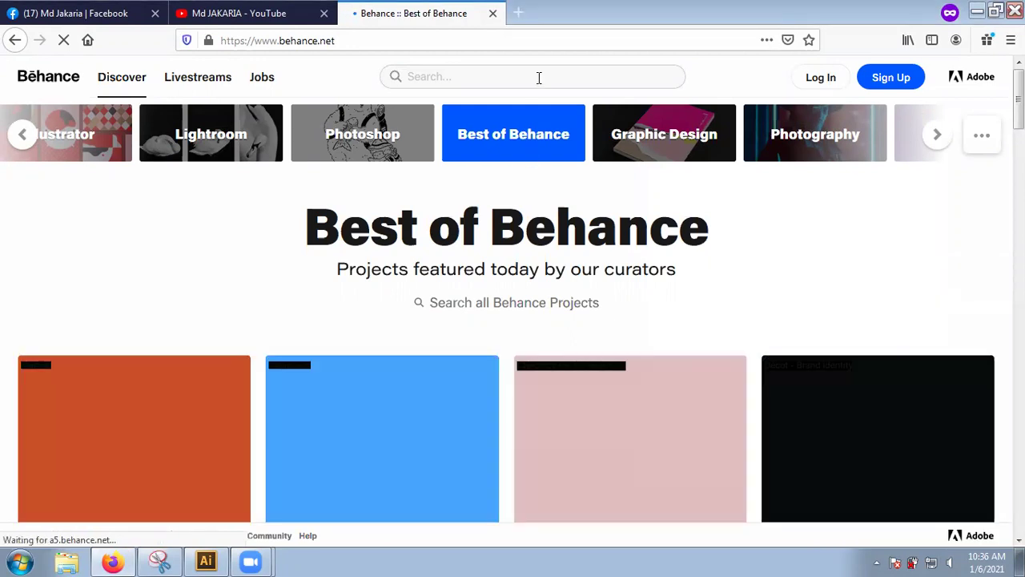
pyautogui.click(539, 76)
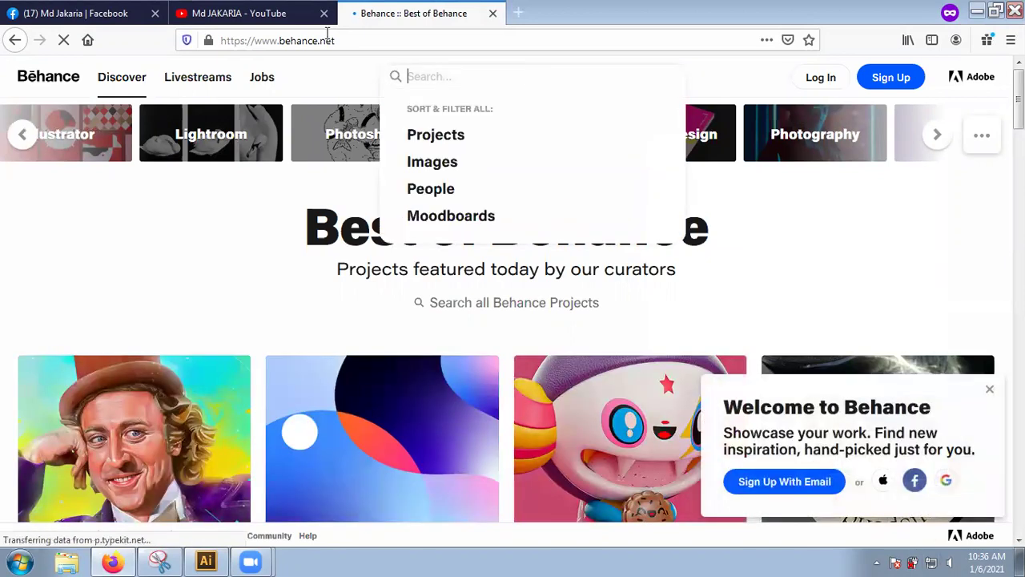
pyautogui.click(280, 18)
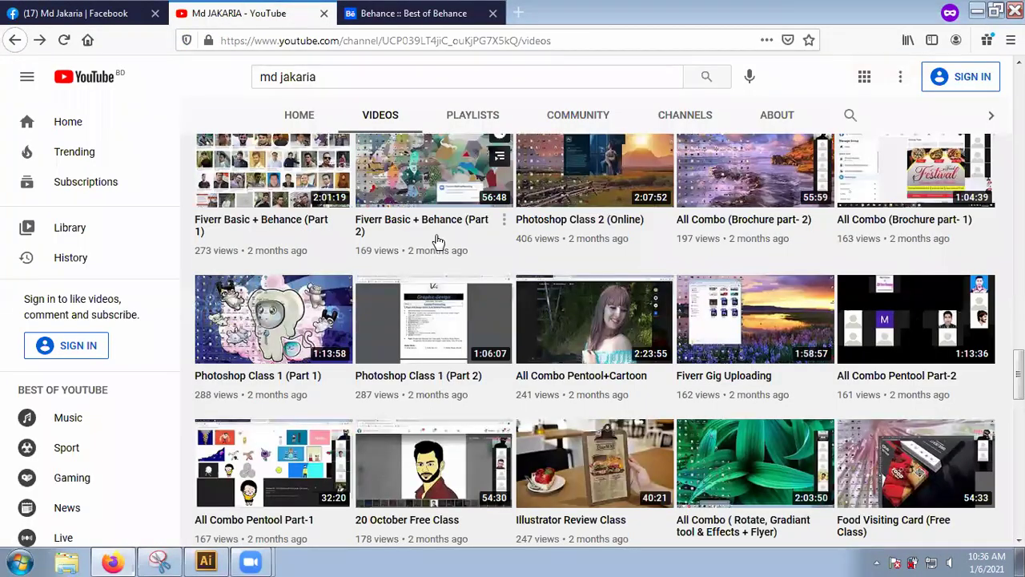
pyautogui.moveTo(416, 238)
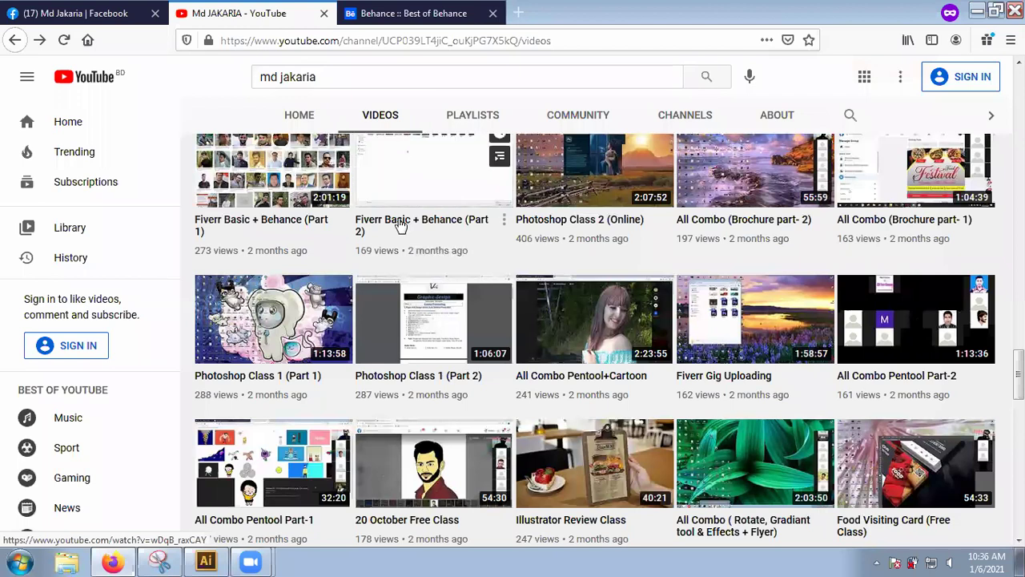
pyautogui.click(392, 24)
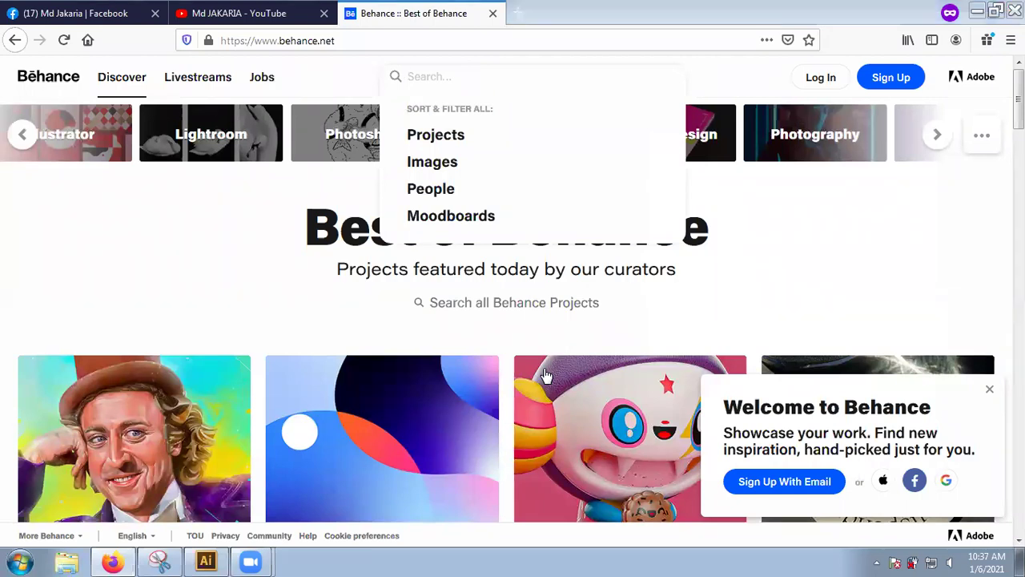
# Dismiss the Behance search suggestions to reveal the Best of Behance page.
pyautogui.click(755, 366)
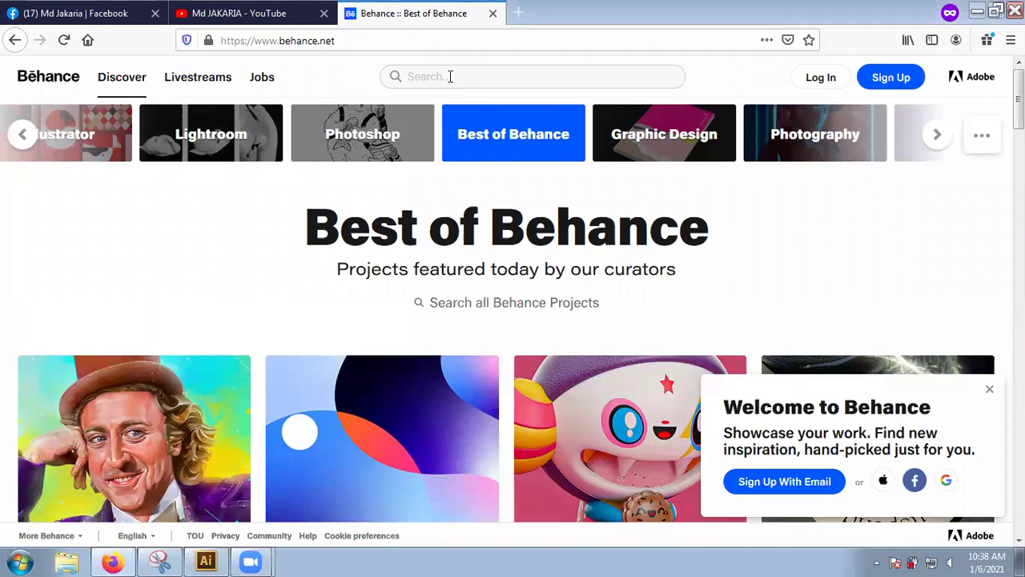
# Open Behance's search box with its Projects, Images, People and Moodboards filter list showing.
pyautogui.click(450, 76)
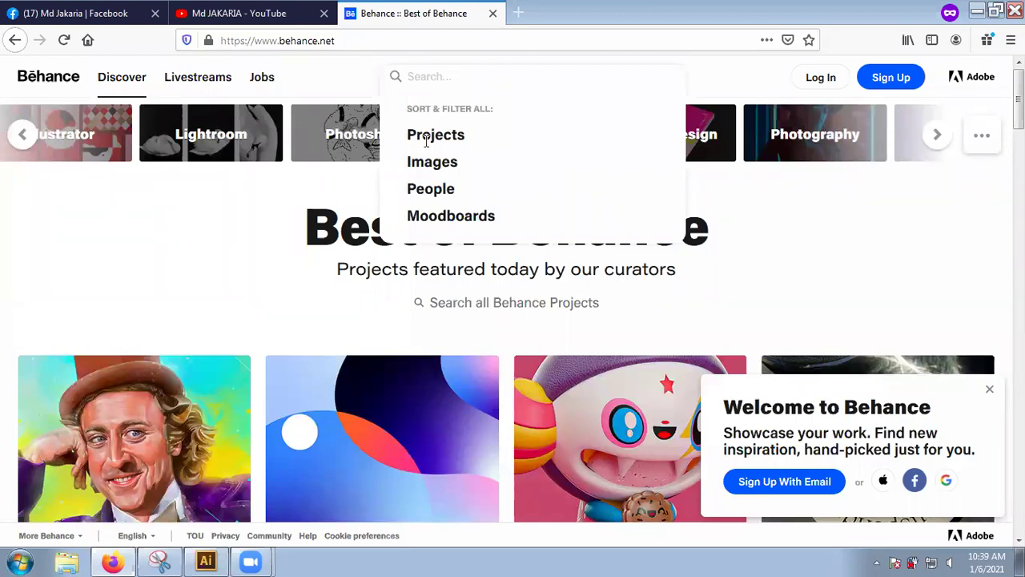
pyautogui.press('Down')
pyautogui.press('Down')
pyautogui.click(430, 263)
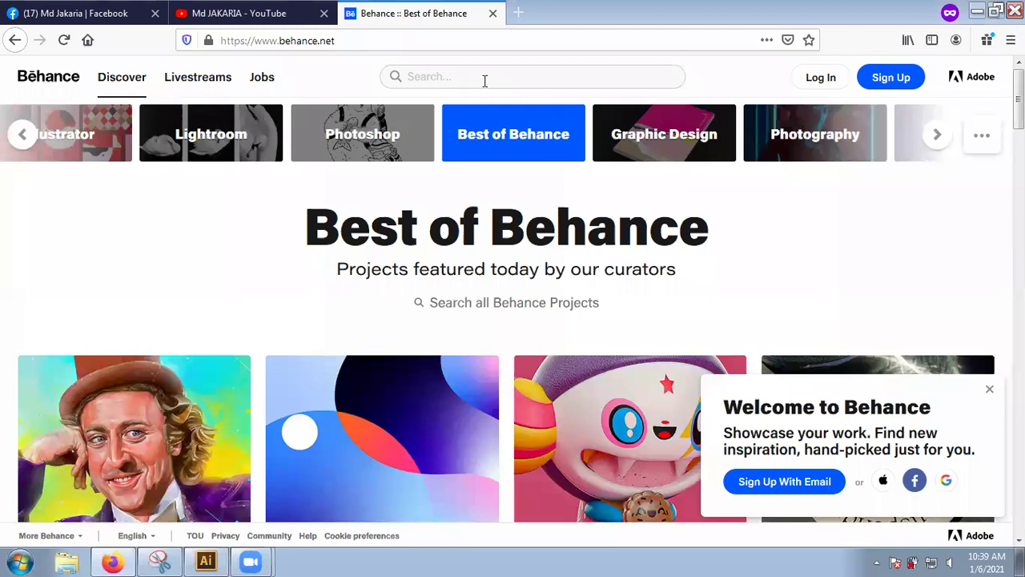
pyautogui.click(484, 80)
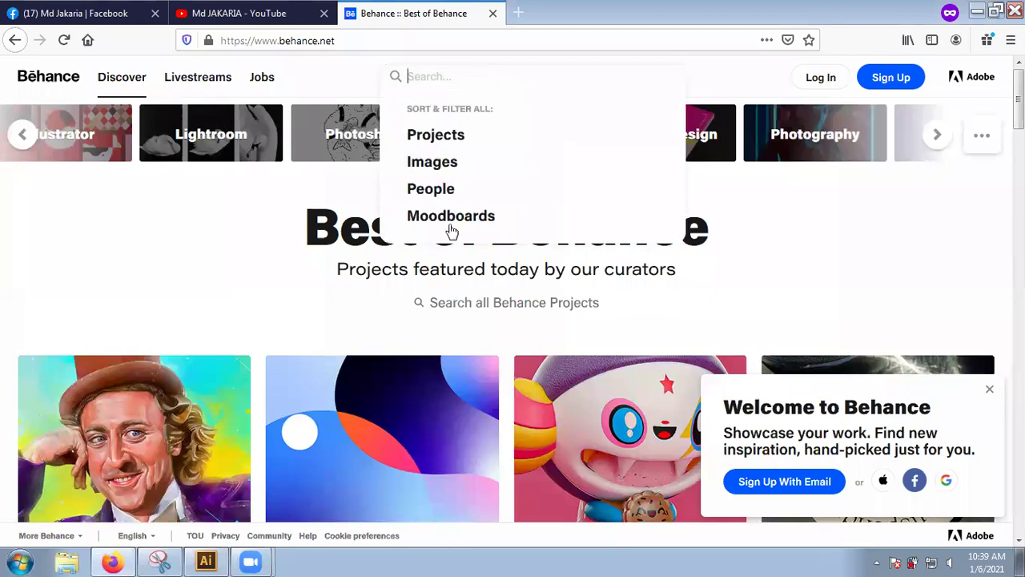
pyautogui.click(318, 287)
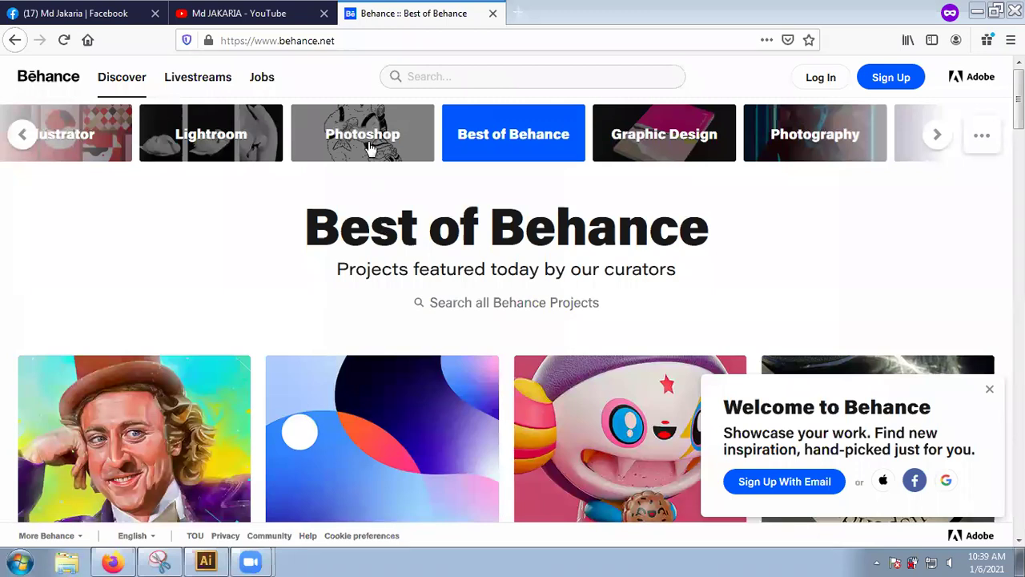
pyautogui.click(459, 75)
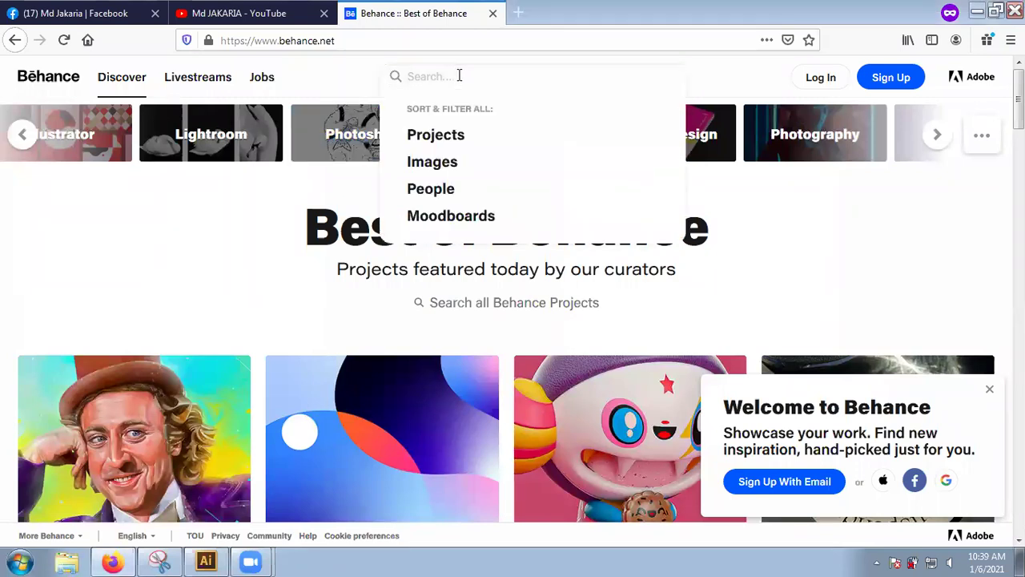
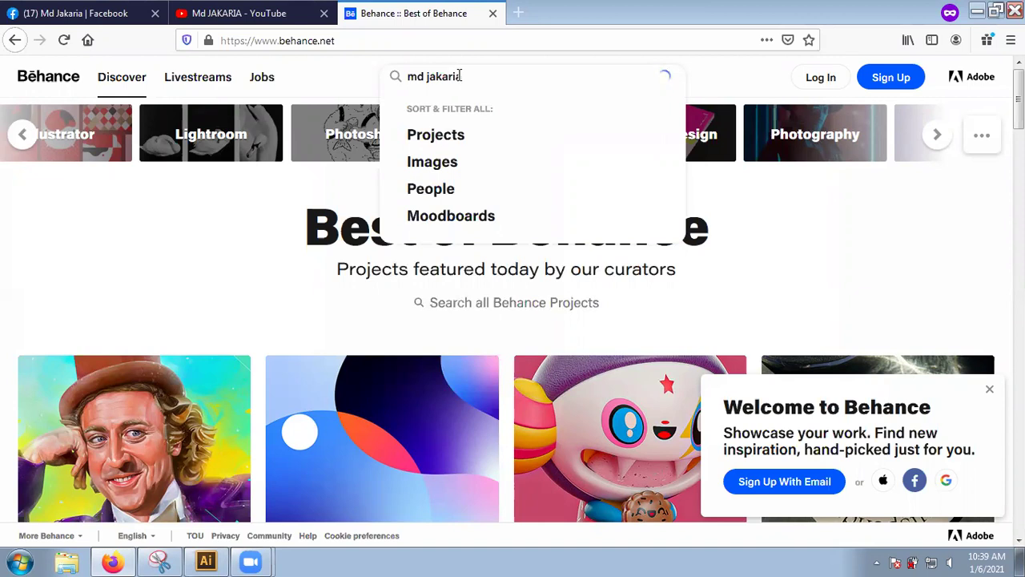
# Enter the designer's name in Behance search and run it to list matching projects.
pyautogui.press('Return')
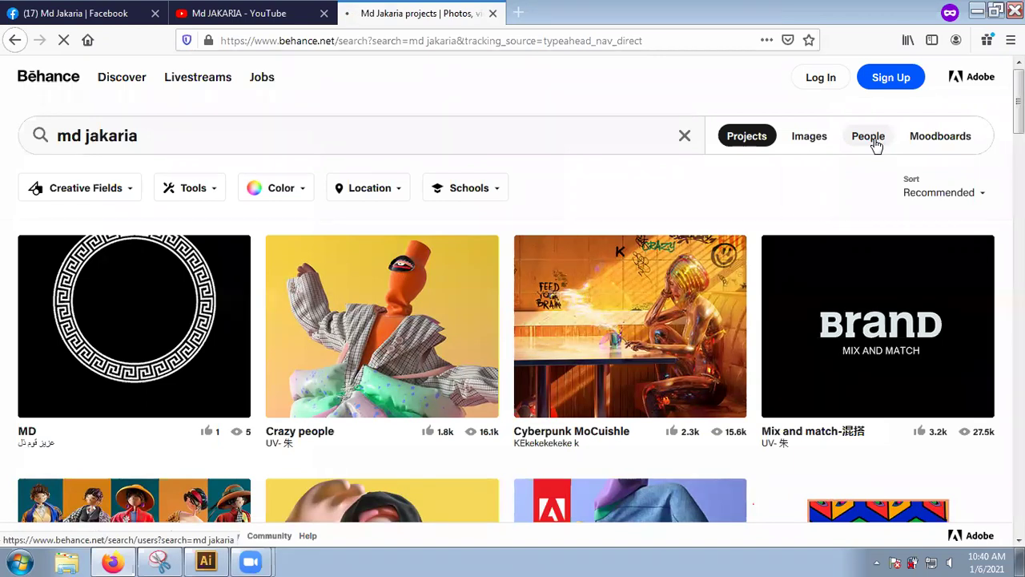
# Switch the results to People and open the top matching designer's profile.
pyautogui.click(875, 144)
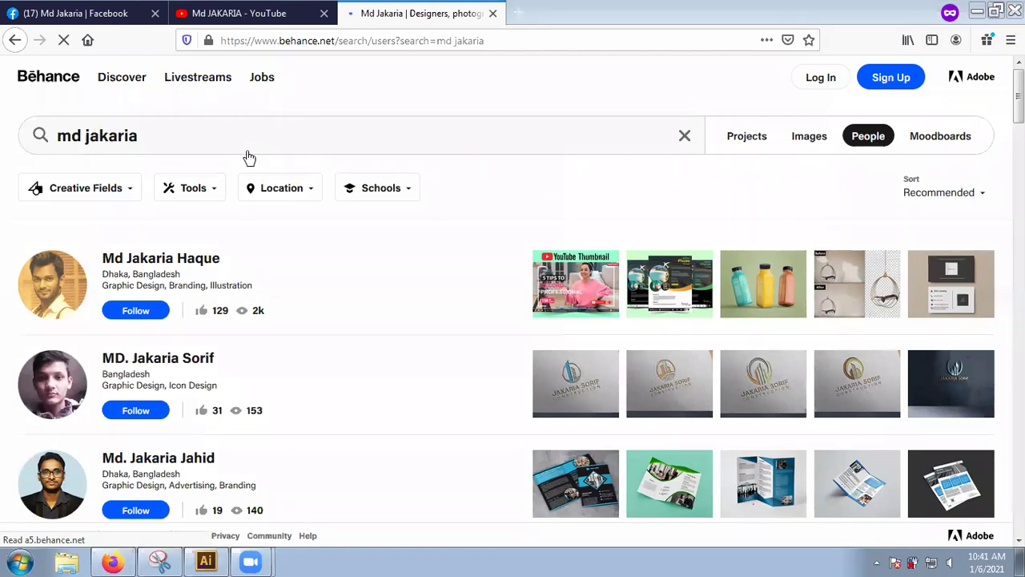
pyautogui.click(177, 266)
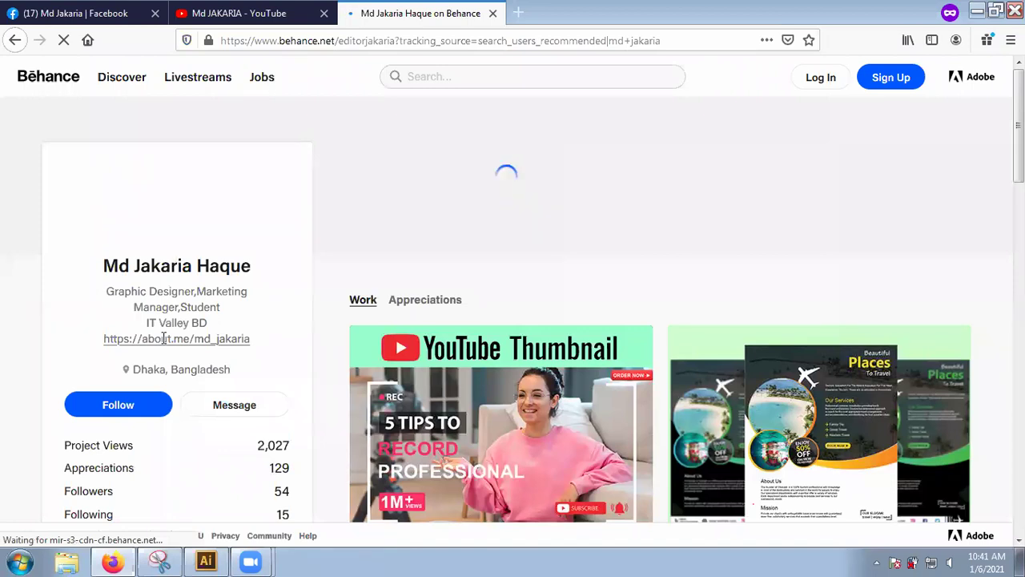
# Scroll through the designer's Work projects and open the Flyer Design project.
pyautogui.scroll(-2, 163, 337)
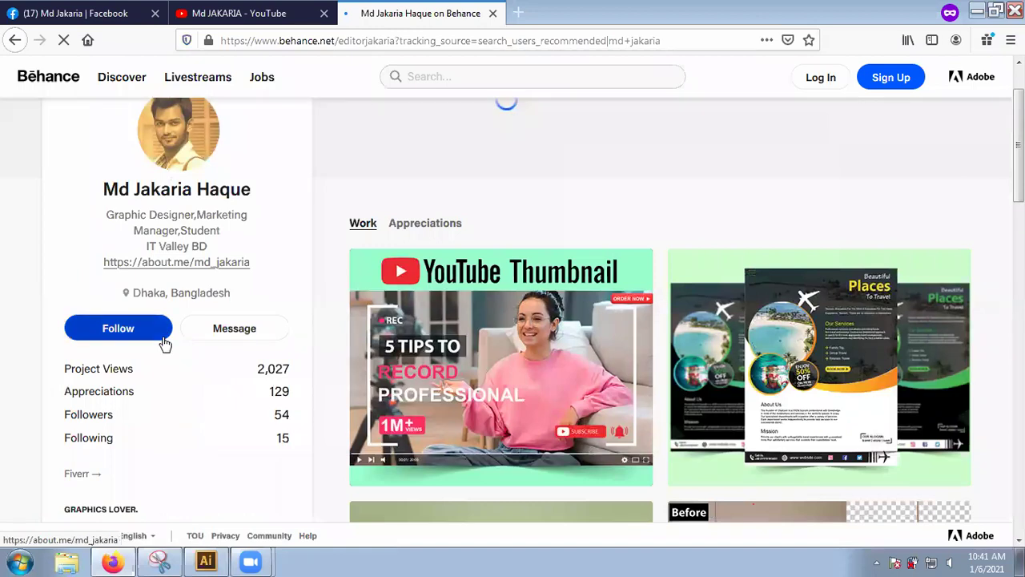
pyautogui.scroll(-2, 163, 344)
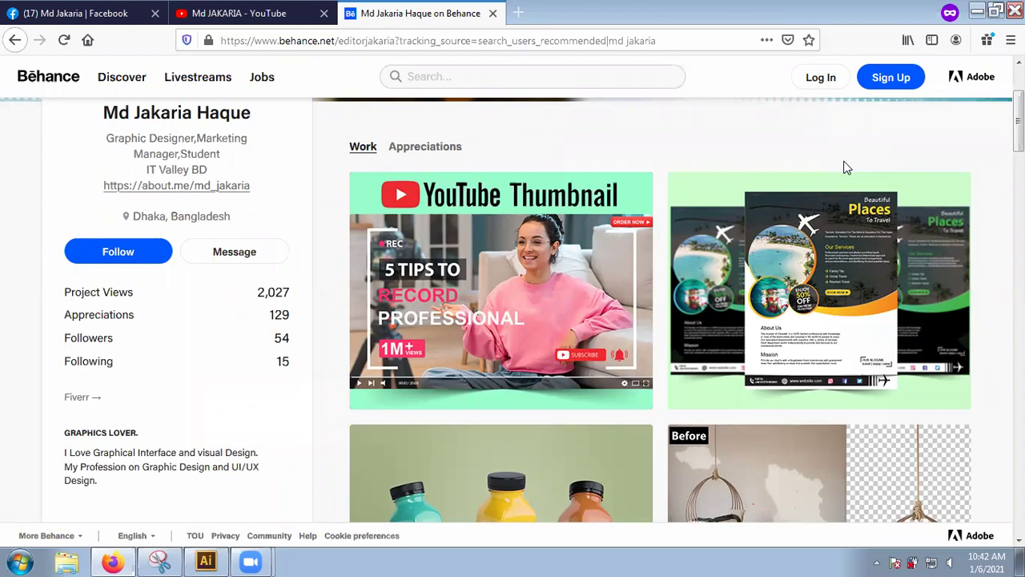
pyautogui.moveTo(755, 268)
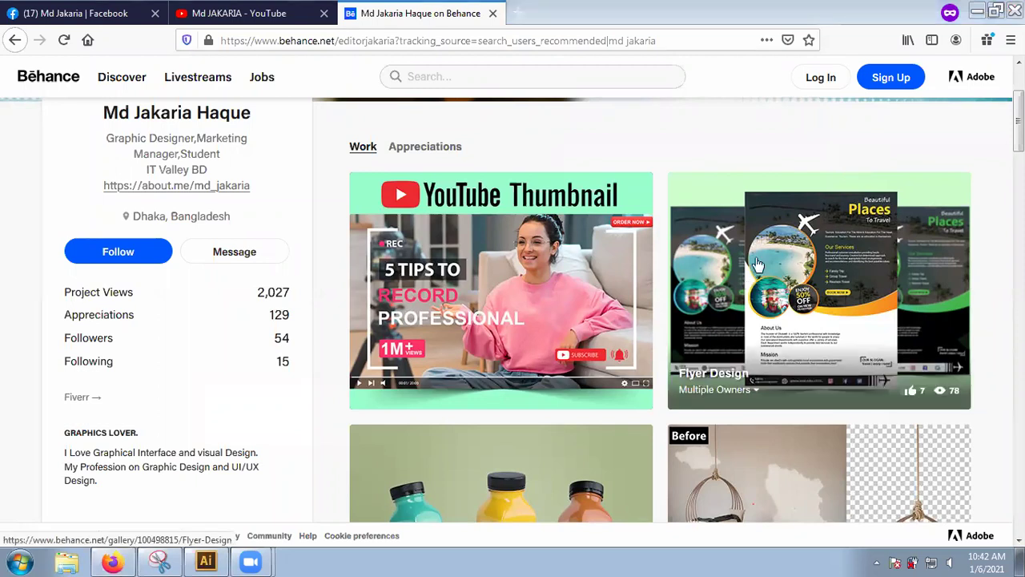
pyautogui.click(707, 361)
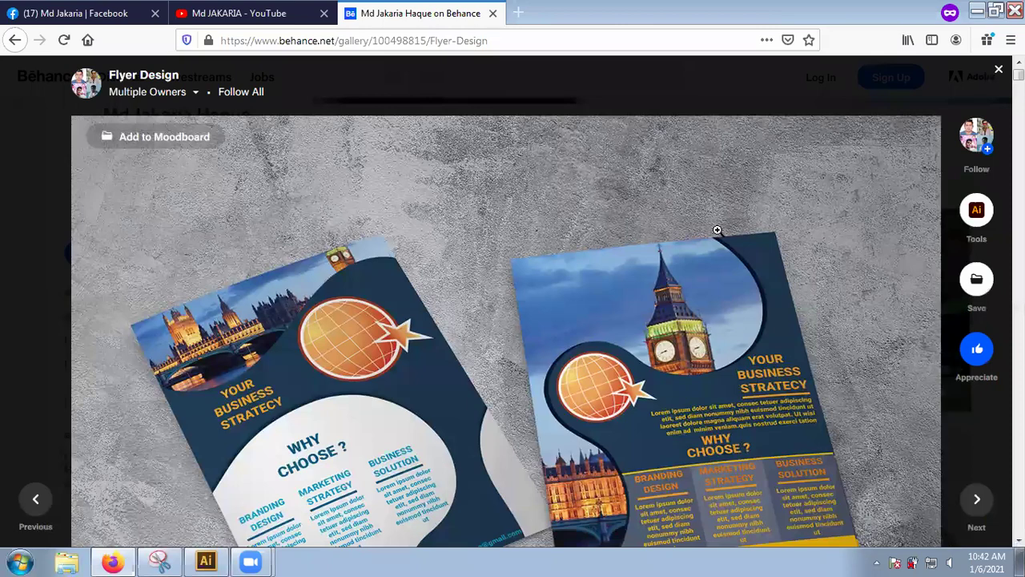
# Scroll past the tropical festival, bookread and tournament flyers to the pink 'Flyer design' image.
pyautogui.scroll(-2, 717, 230)
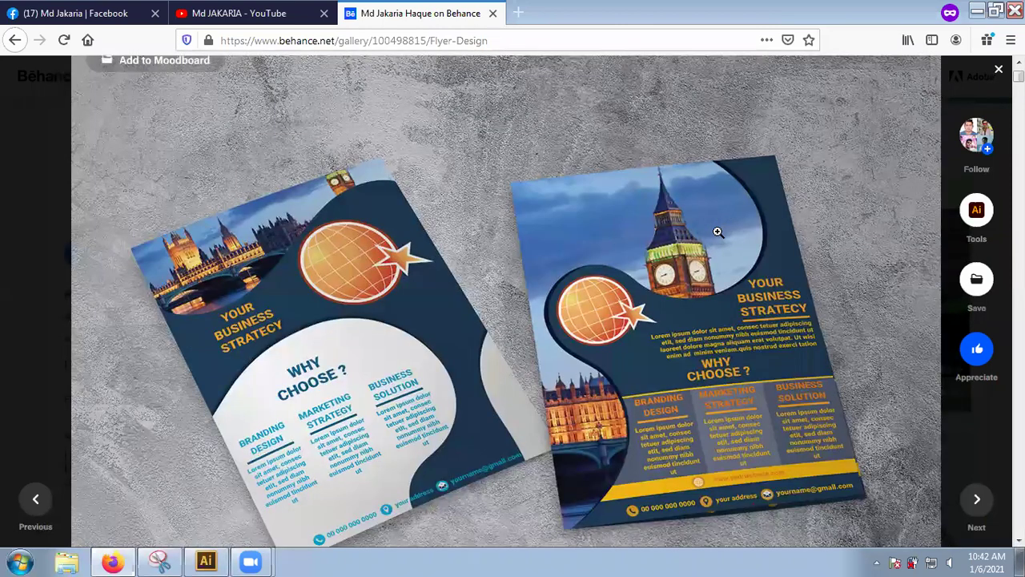
pyautogui.scroll(-10, 717, 232)
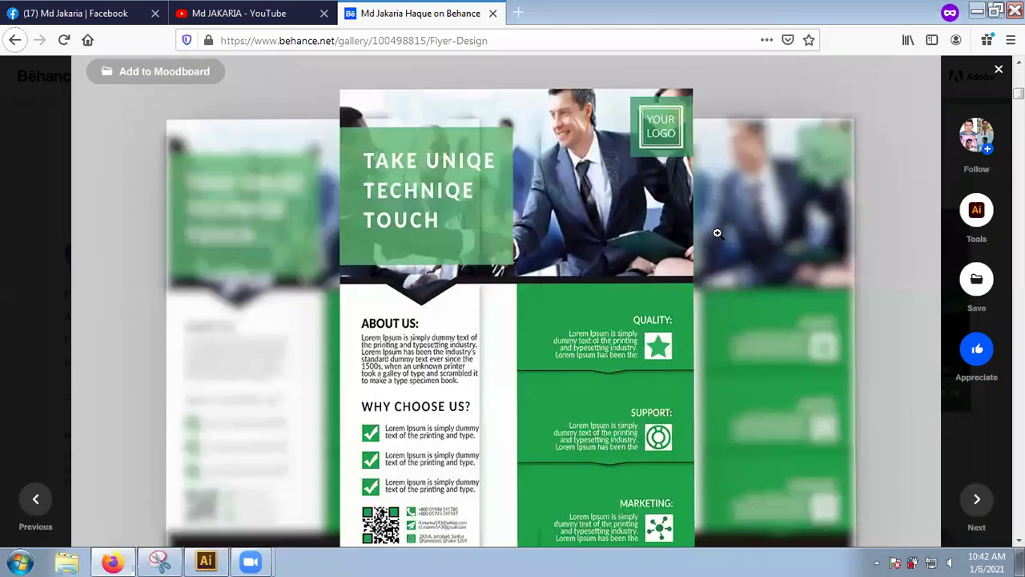
pyautogui.scroll(-2, 718, 233)
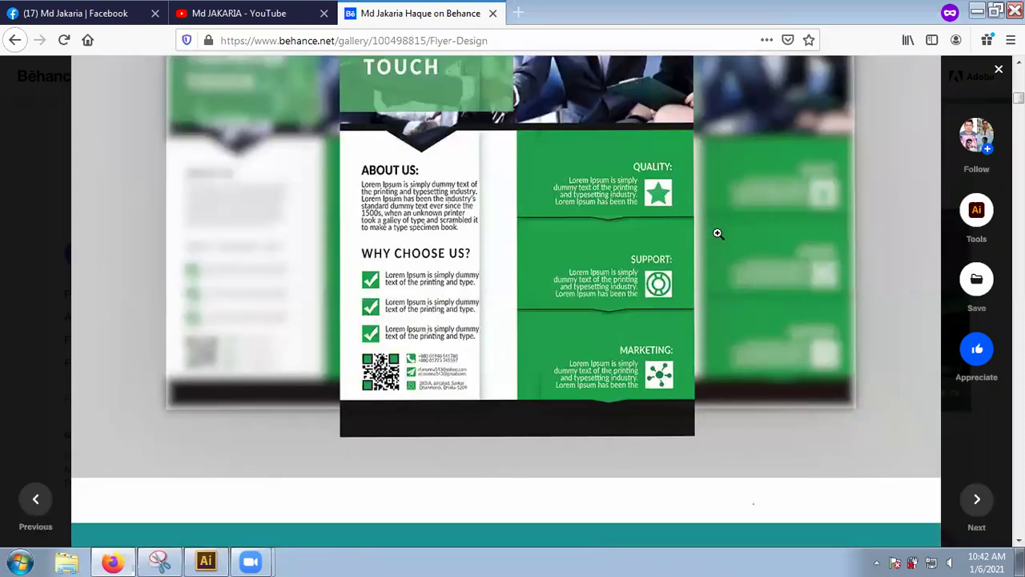
pyautogui.scroll(-2, 717, 233)
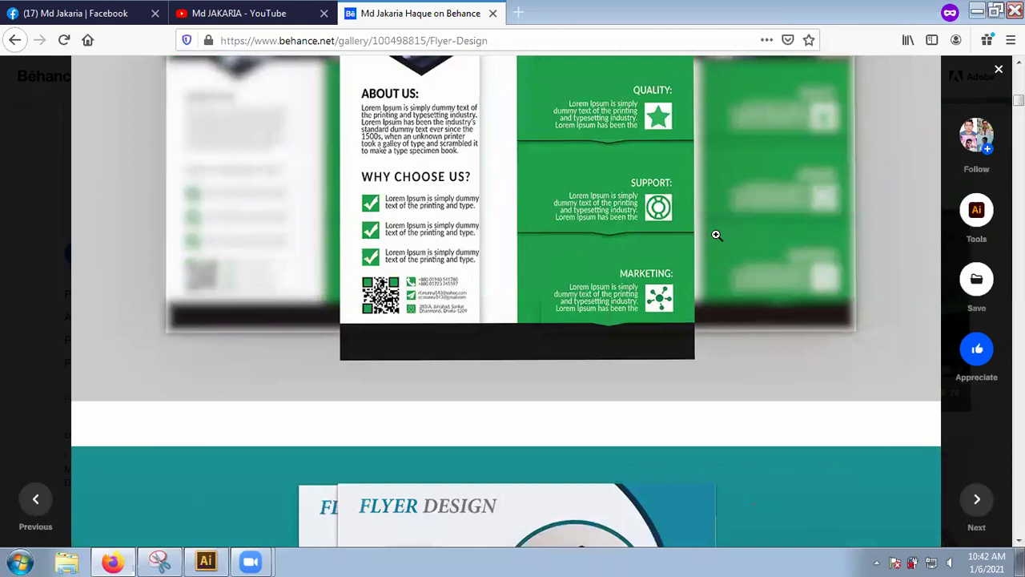
pyautogui.scroll(-3, 717, 234)
pyautogui.scroll(-2, 717, 235)
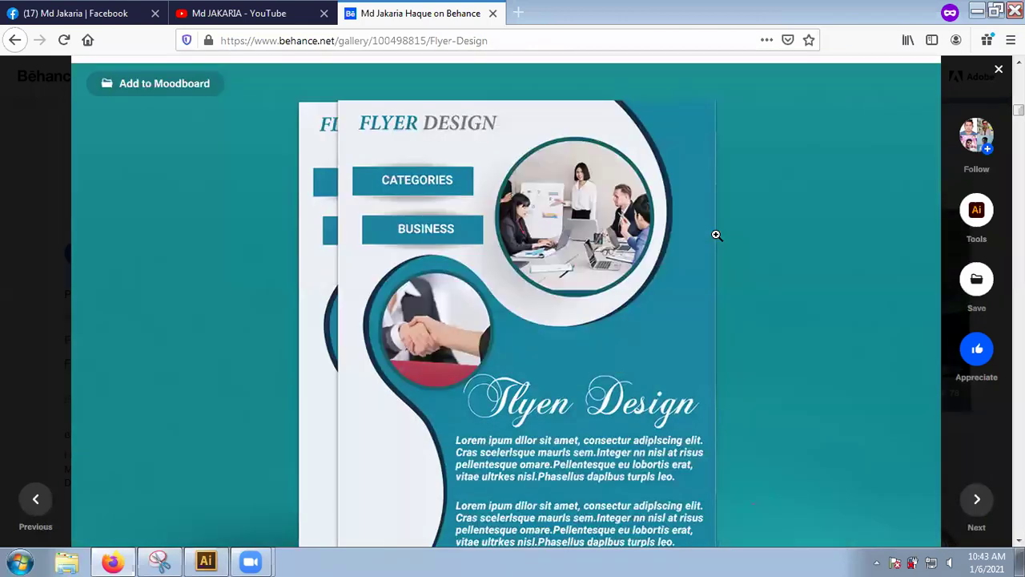
pyautogui.scroll(-3, 717, 234)
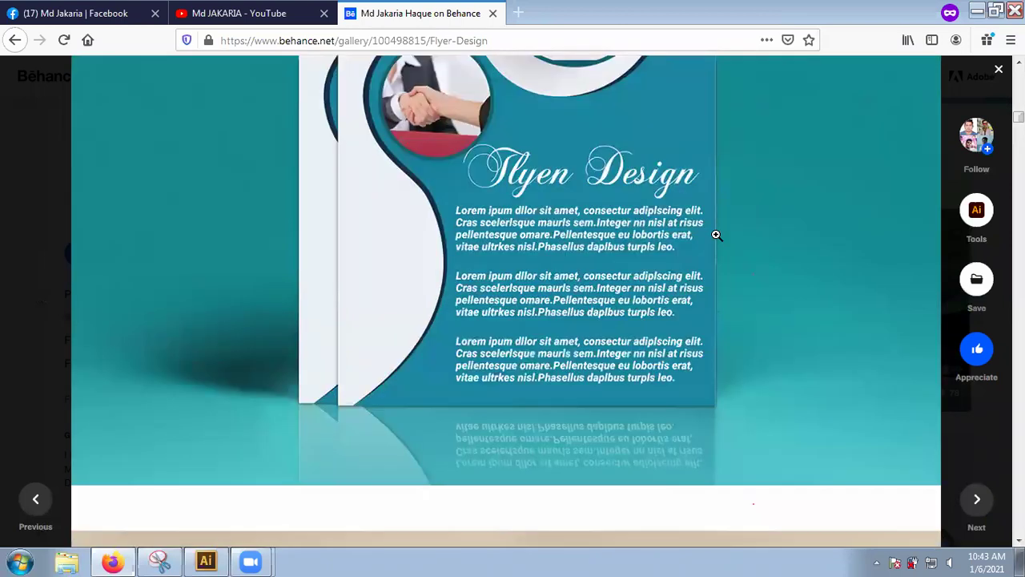
pyautogui.scroll(-3, 717, 235)
pyautogui.scroll(-4, 717, 234)
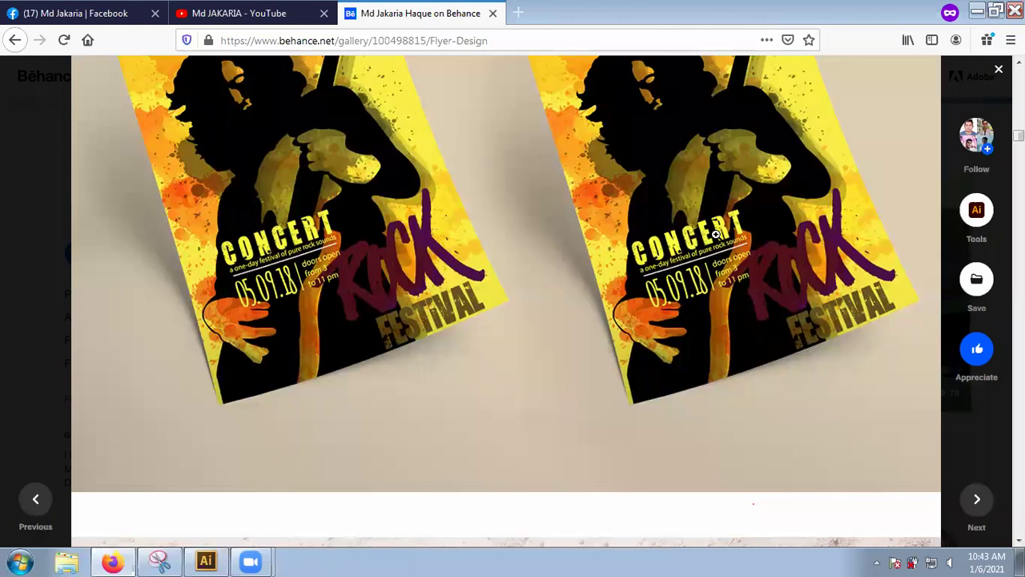
pyautogui.scroll(-1, 717, 235)
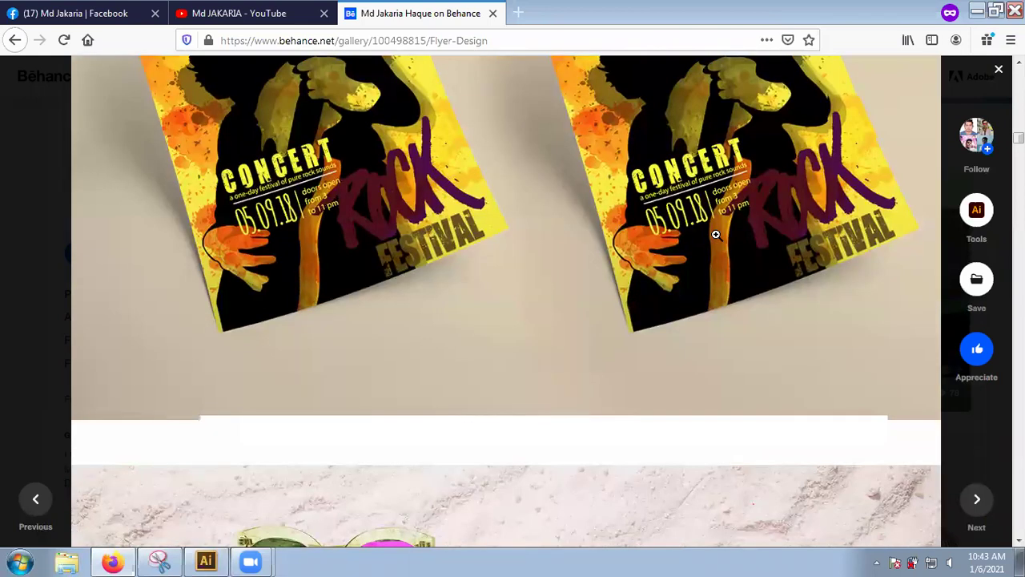
pyautogui.scroll(-5, 715, 235)
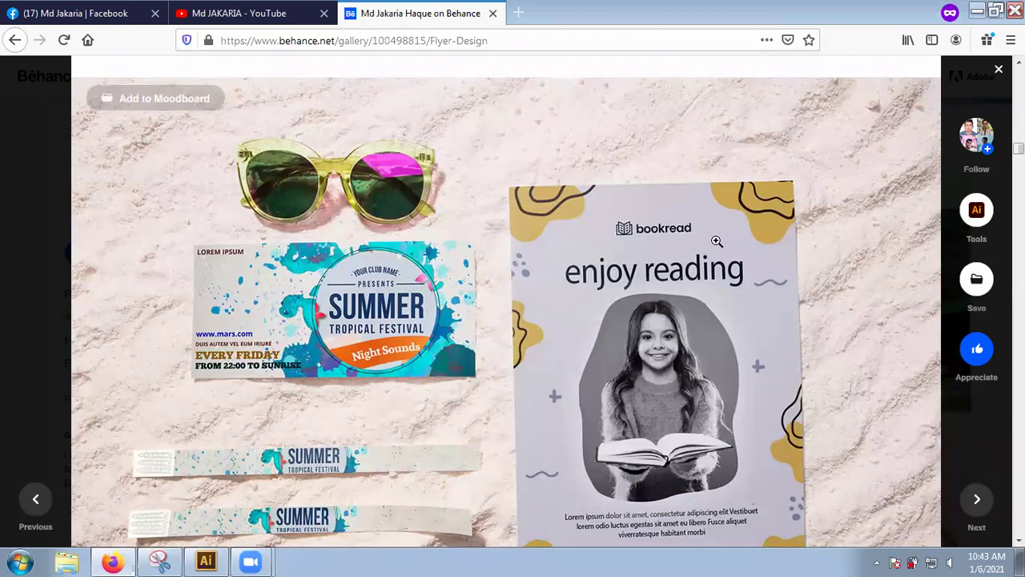
pyautogui.scroll(-1, 716, 241)
pyautogui.scroll(-2, 715, 240)
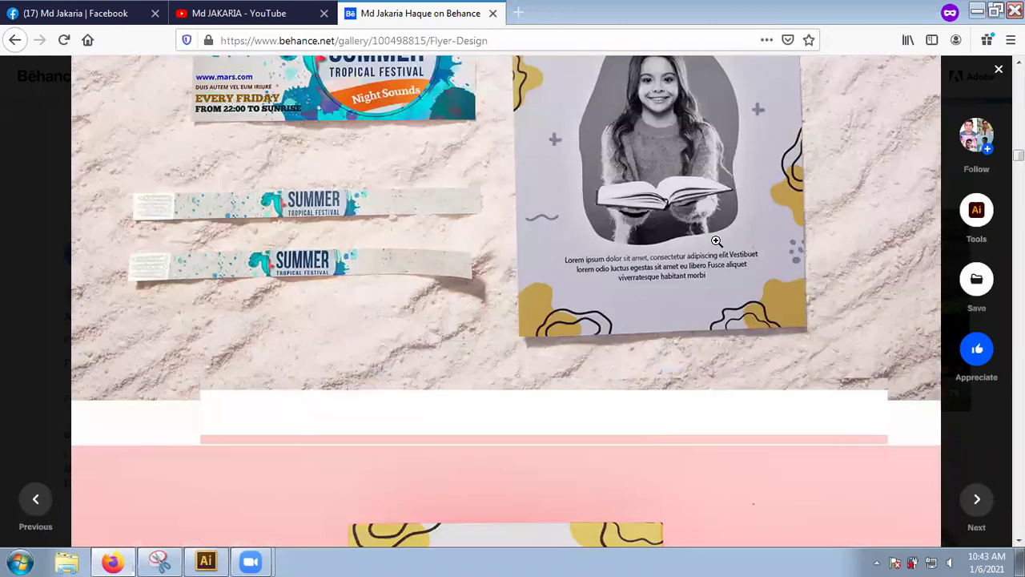
pyautogui.scroll(-3, 716, 240)
pyautogui.scroll(-2, 716, 240)
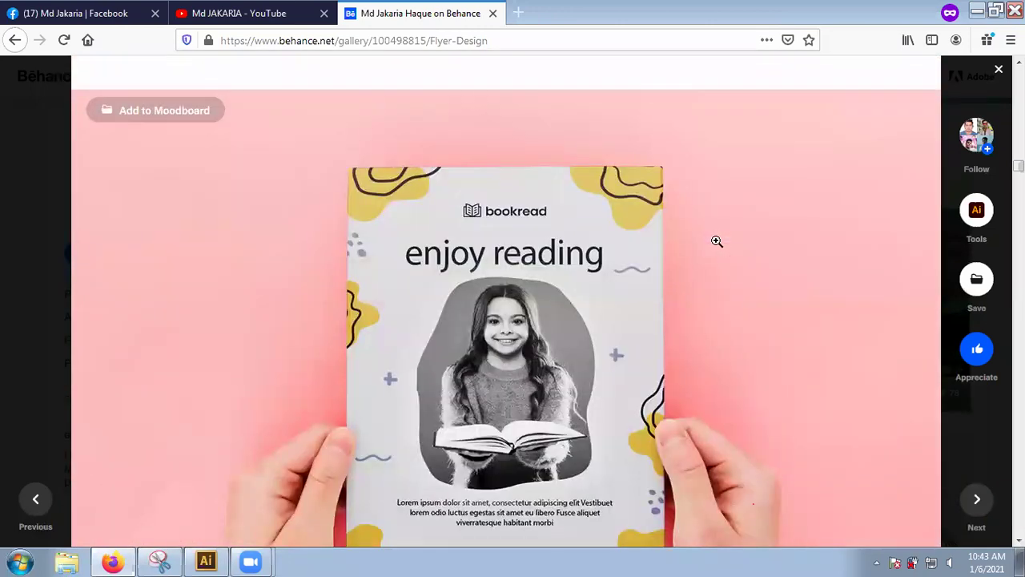
pyautogui.scroll(-3, 716, 242)
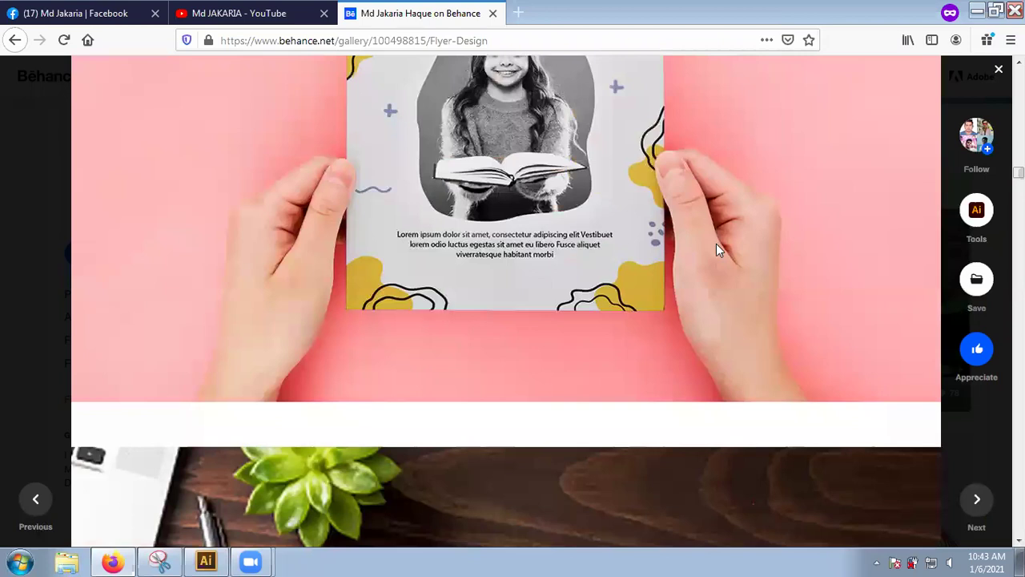
pyautogui.scroll(-7, 716, 244)
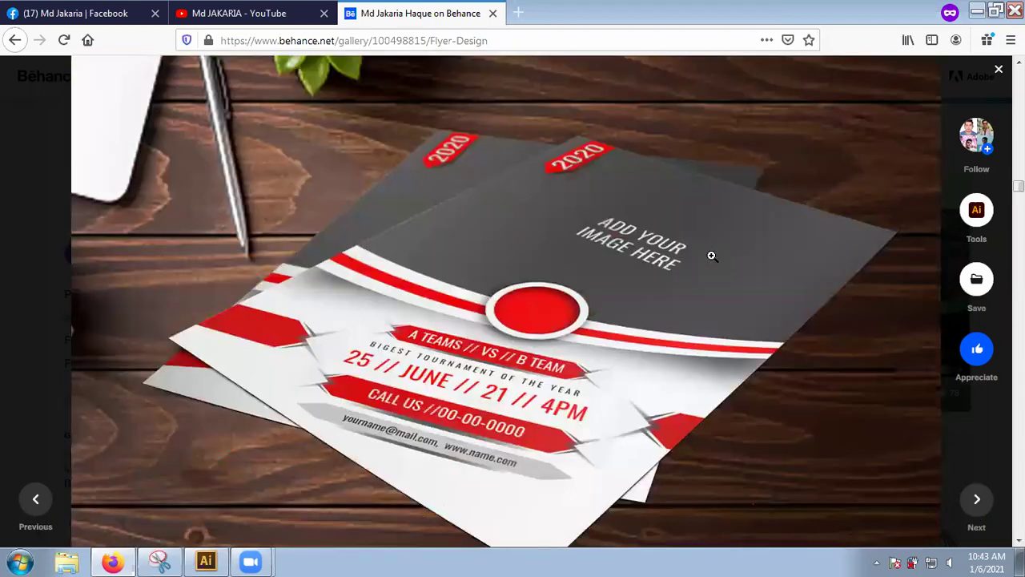
pyautogui.scroll(-2, 711, 255)
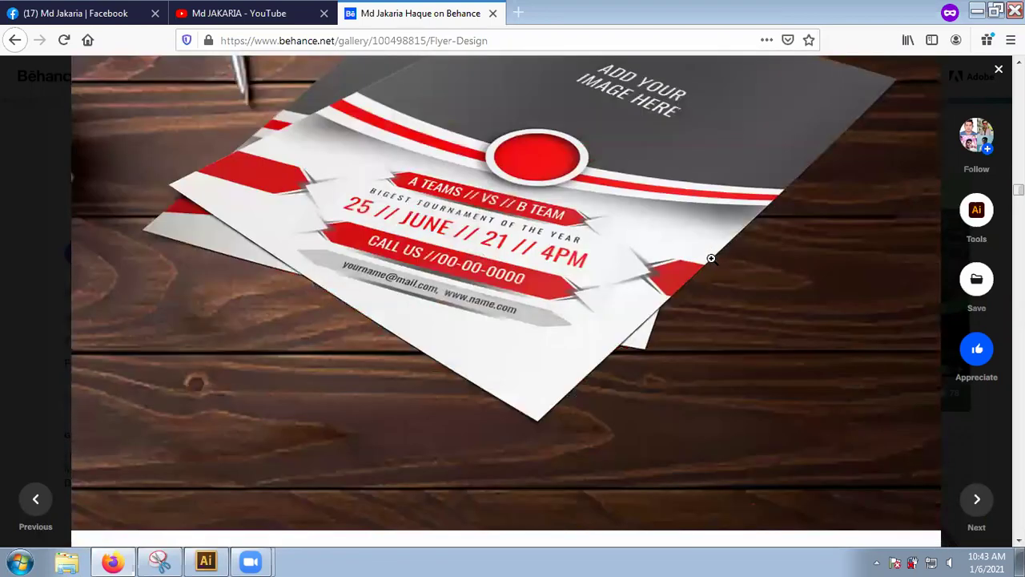
pyautogui.scroll(-5, 711, 258)
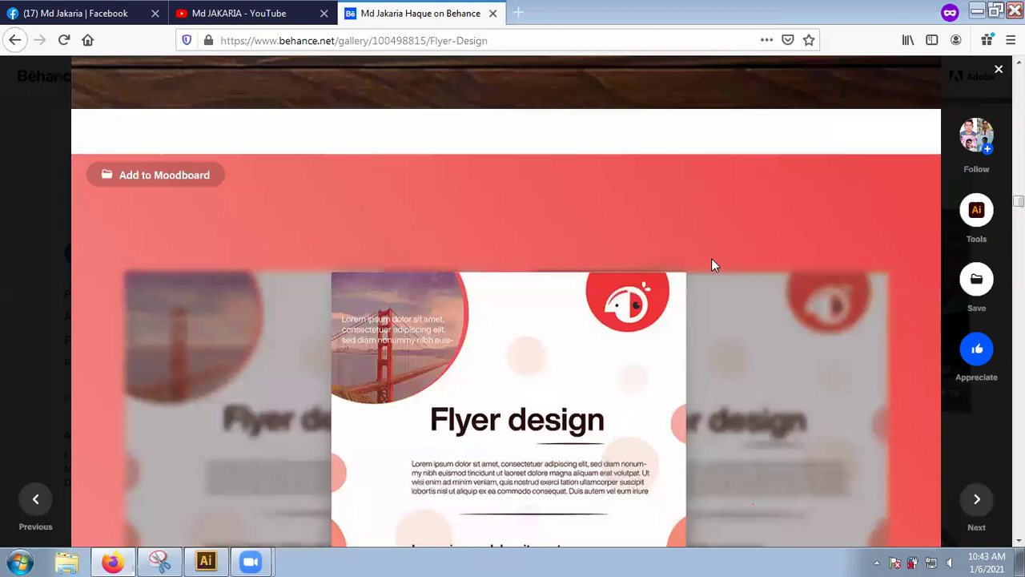
# Scroll on past the business flyer templates to the 'Beautiful Places To Travel' flyer.
pyautogui.scroll(-4, 711, 260)
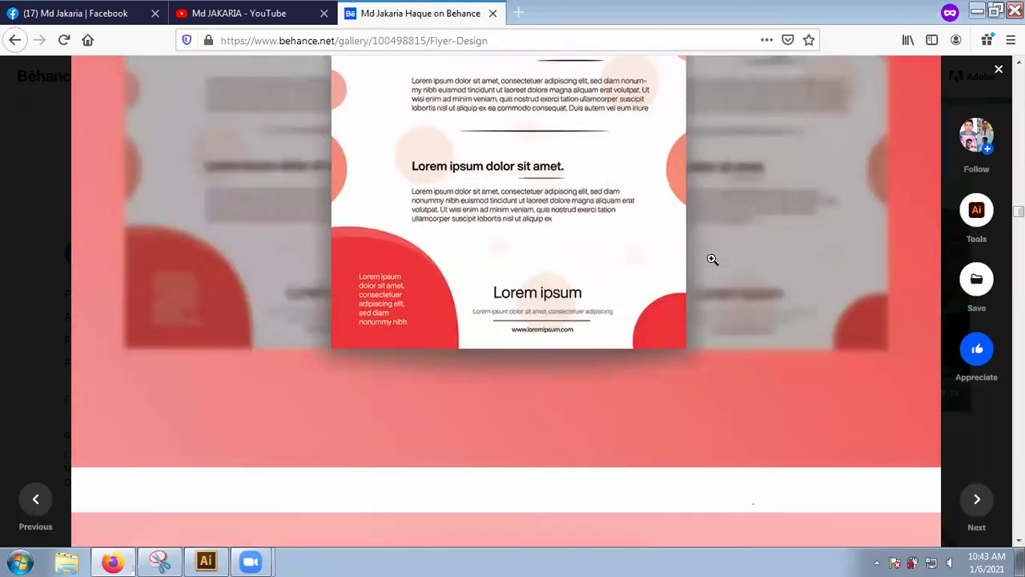
pyautogui.scroll(-1, 712, 259)
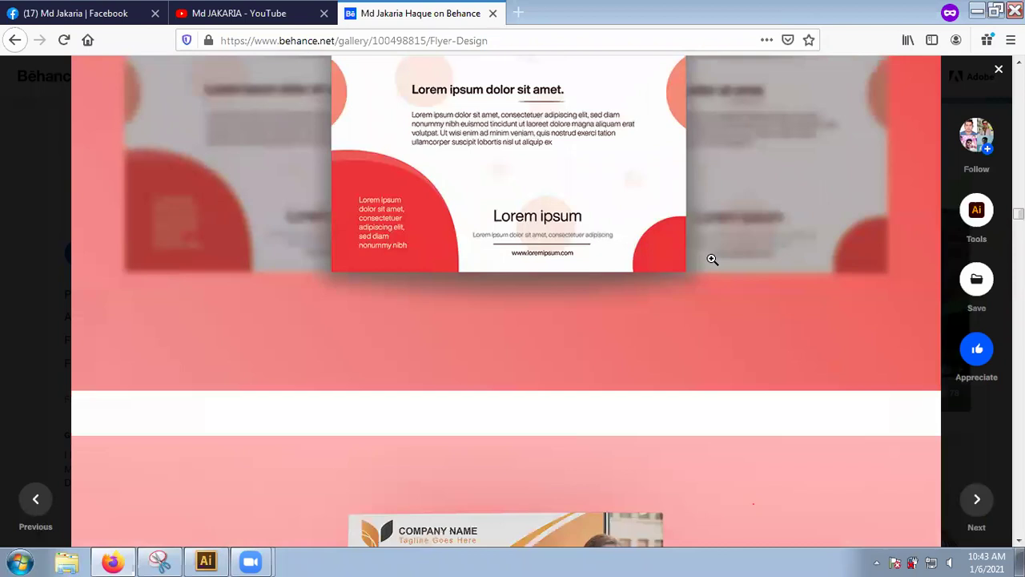
pyautogui.scroll(-5, 712, 258)
pyautogui.scroll(-1, 711, 258)
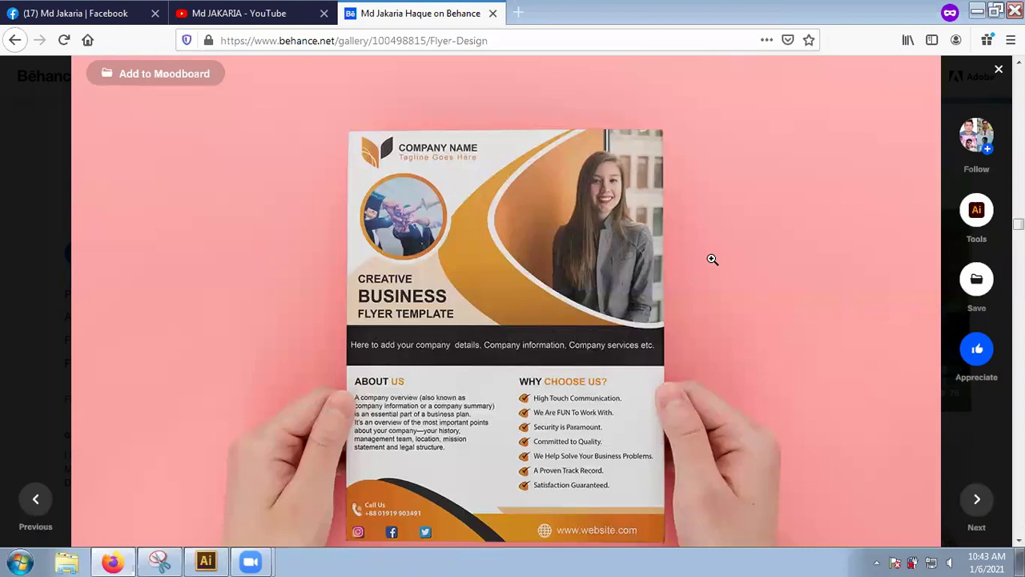
pyautogui.scroll(-3, 712, 262)
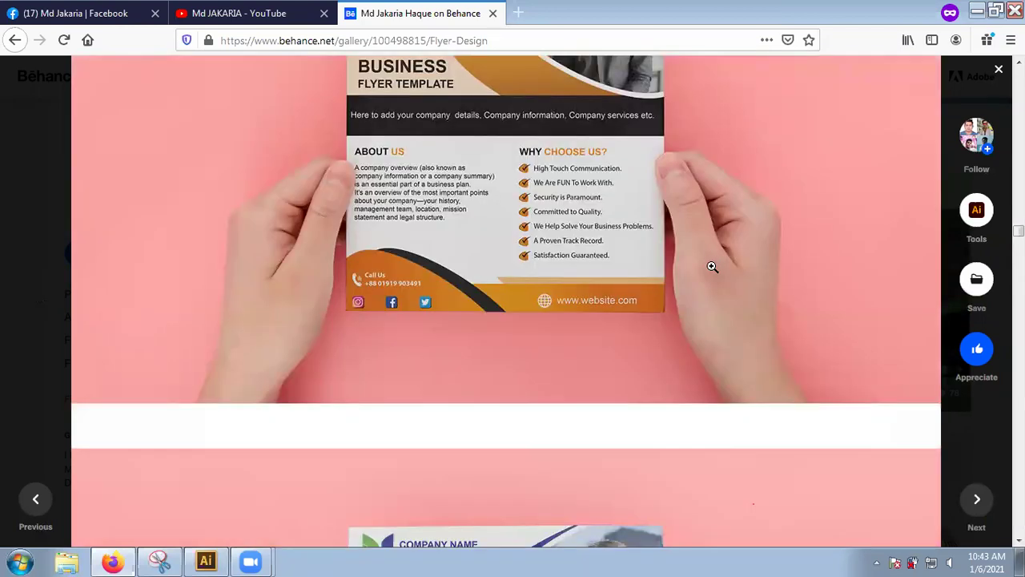
pyautogui.scroll(-7, 712, 266)
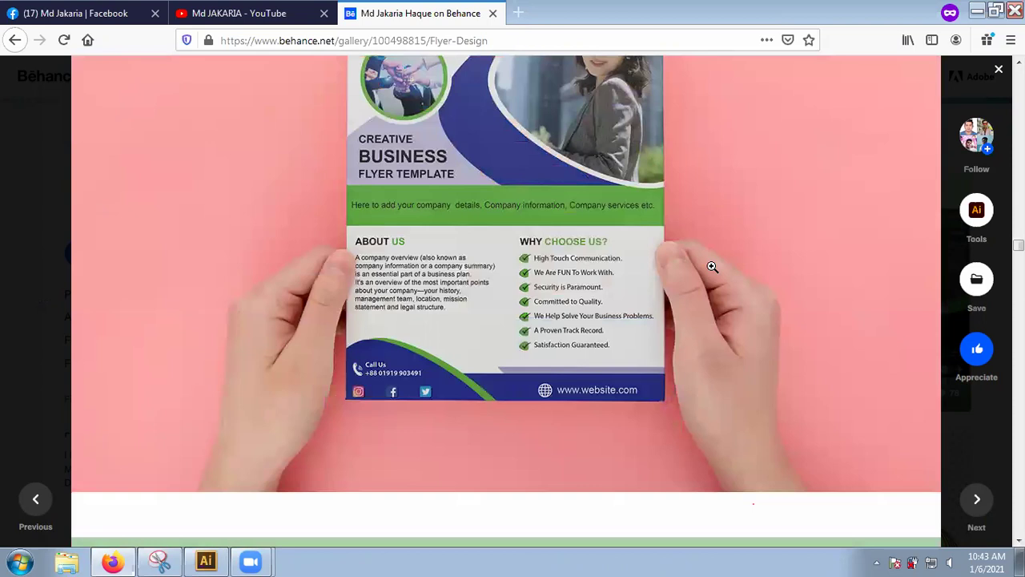
pyautogui.scroll(-1, 712, 266)
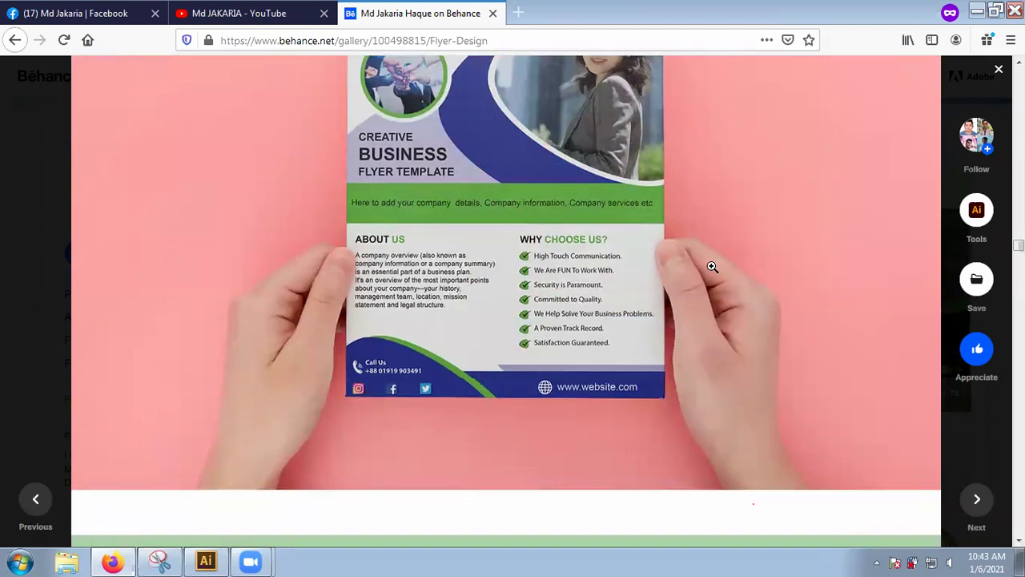
pyautogui.scroll(-5, 712, 267)
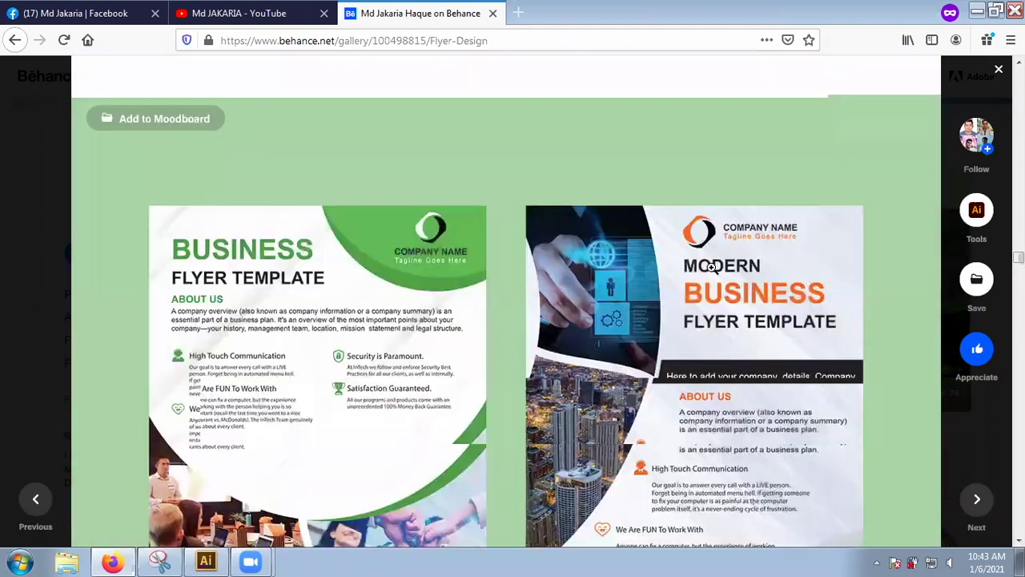
pyautogui.scroll(-2, 711, 267)
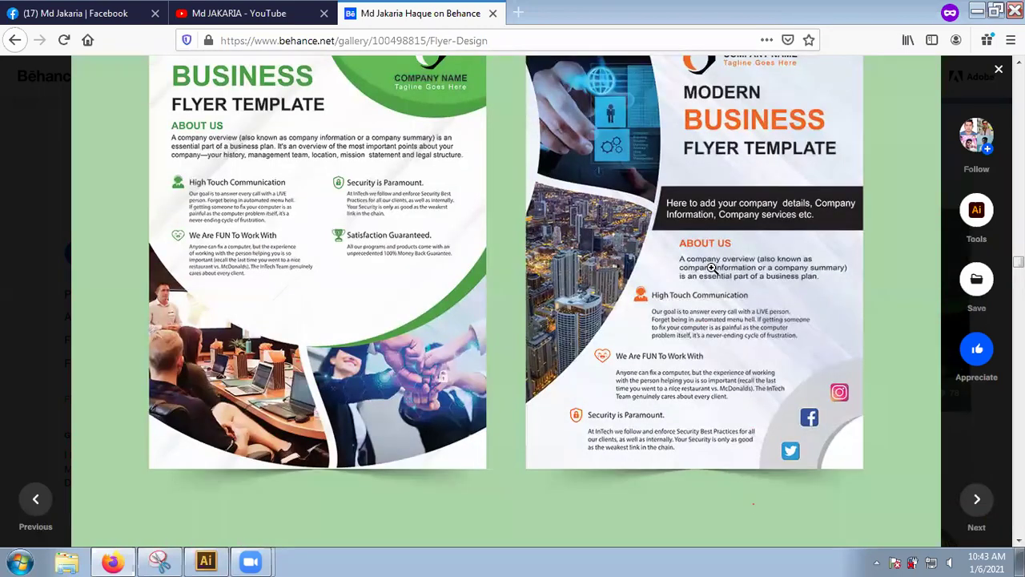
pyautogui.scroll(1, 712, 268)
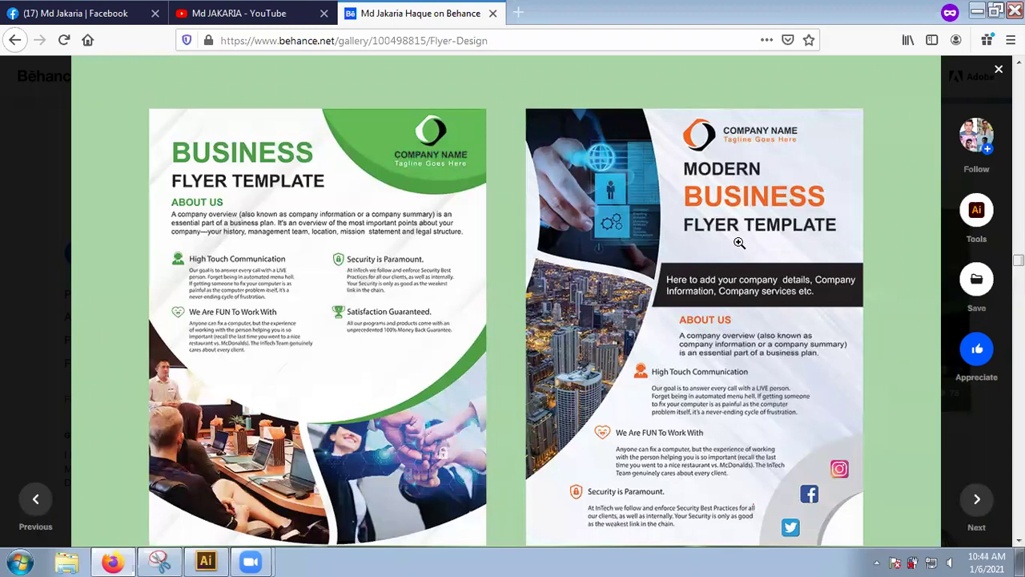
pyautogui.scroll(-2, 738, 242)
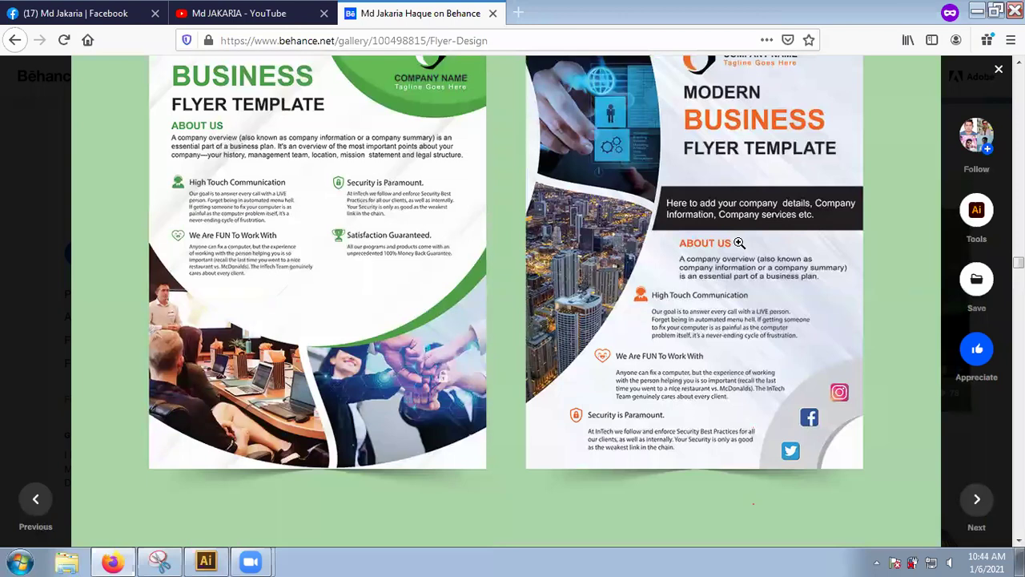
pyautogui.scroll(-10, 748, 247)
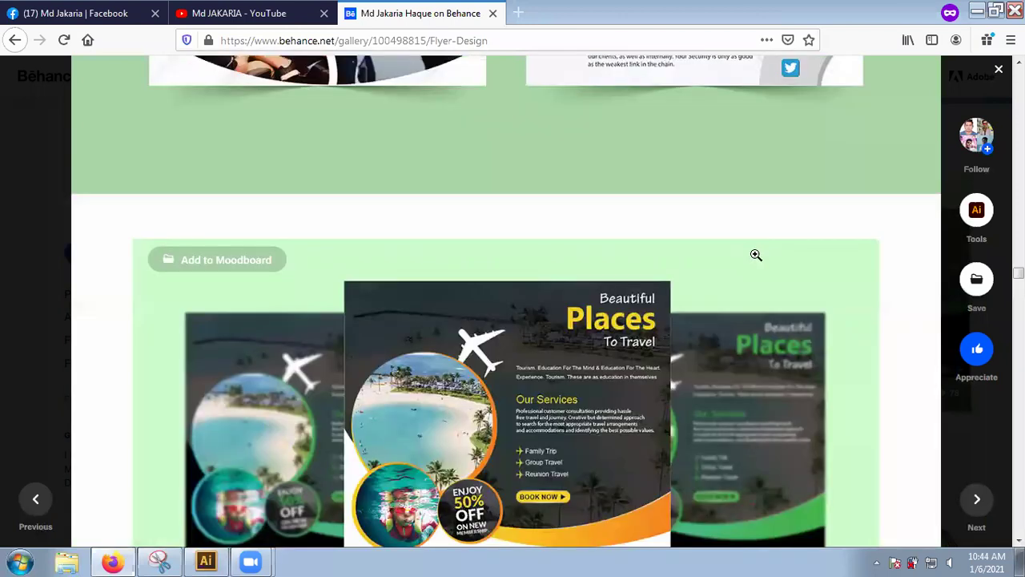
pyautogui.scroll(-7, 755, 255)
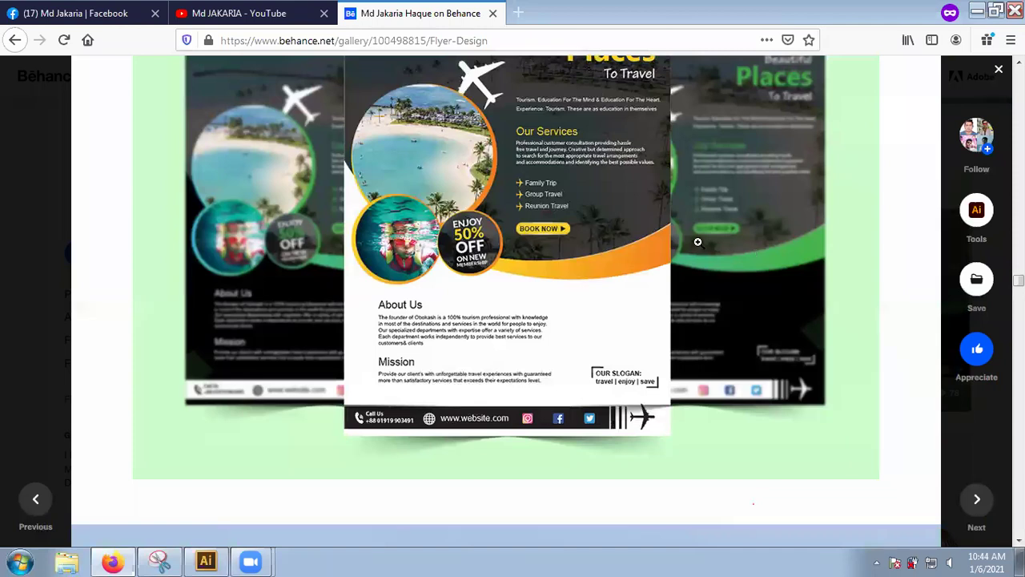
# Close the project view to return to the designer's Behance profile, then minimise Firefox.
pyautogui.click(46, 193)
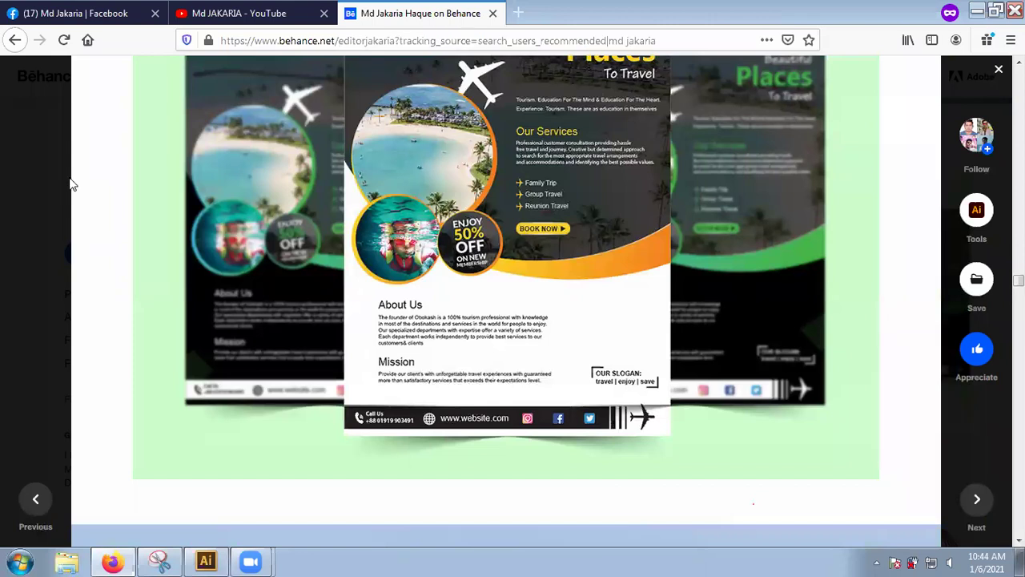
pyautogui.click(71, 184)
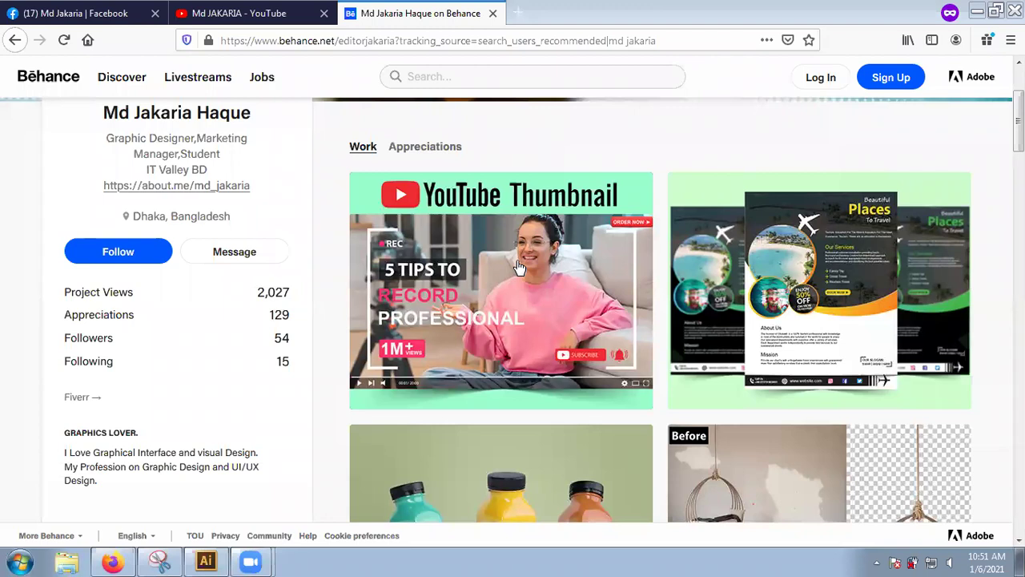
pyautogui.click(976, 12)
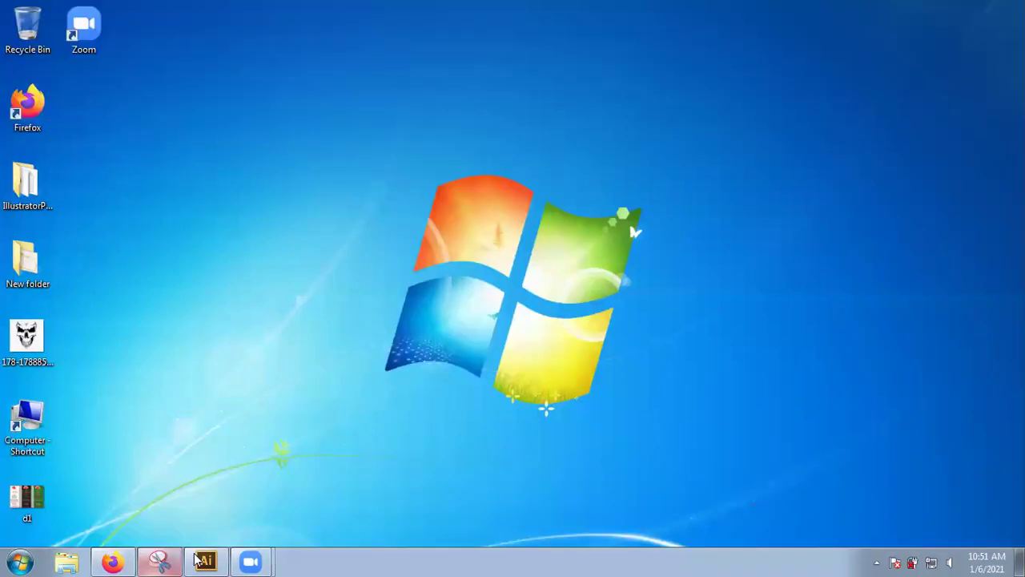
# Bring Illustrator forward, pan the LEROY banners right to reveal empty canvas, and switch to 518.eps.
pyautogui.click(198, 558)
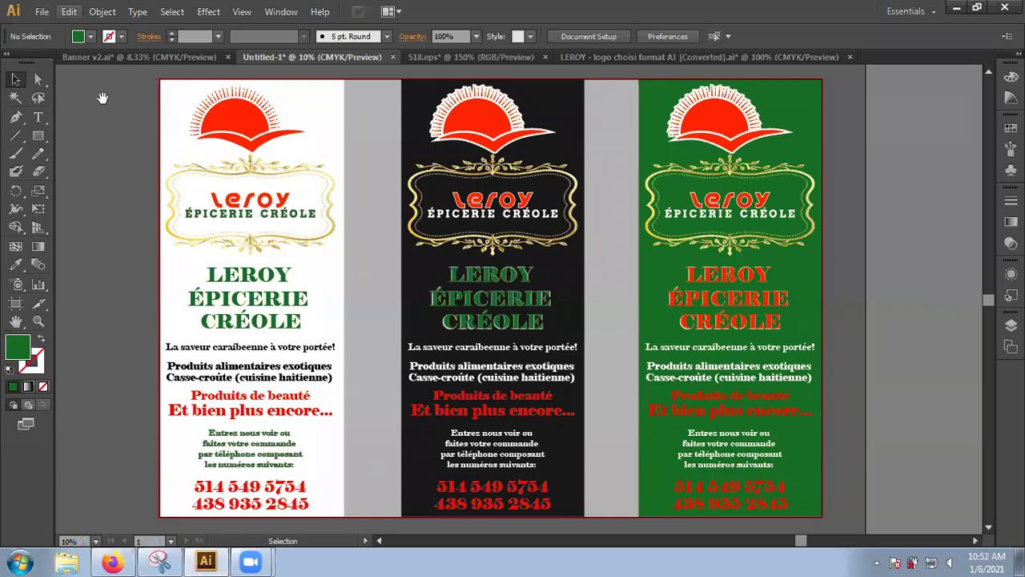
pyautogui.moveTo(359, 129); pyautogui.dragTo(835, 194)
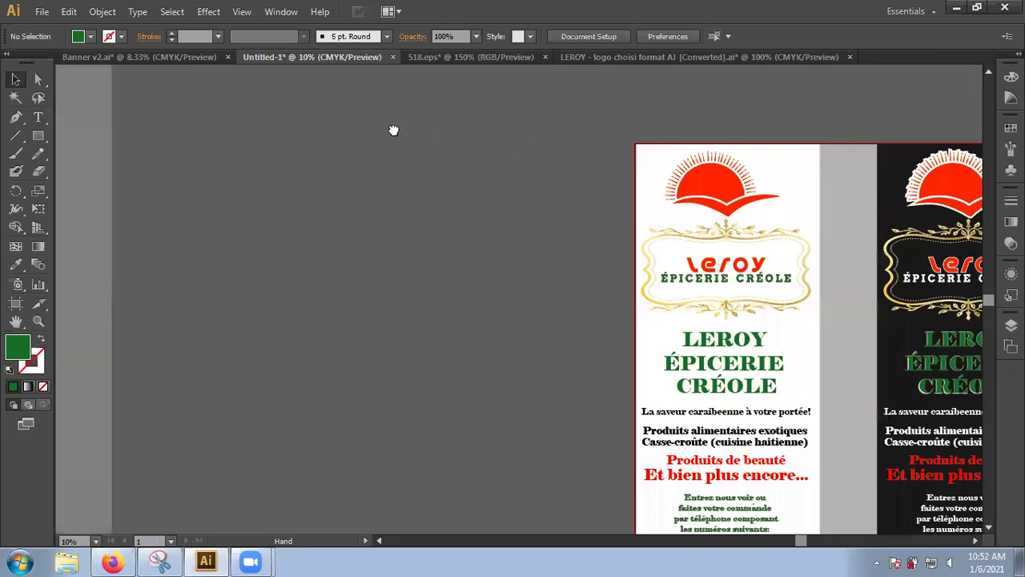
pyautogui.moveTo(393, 130); pyautogui.dragTo(479, 145)
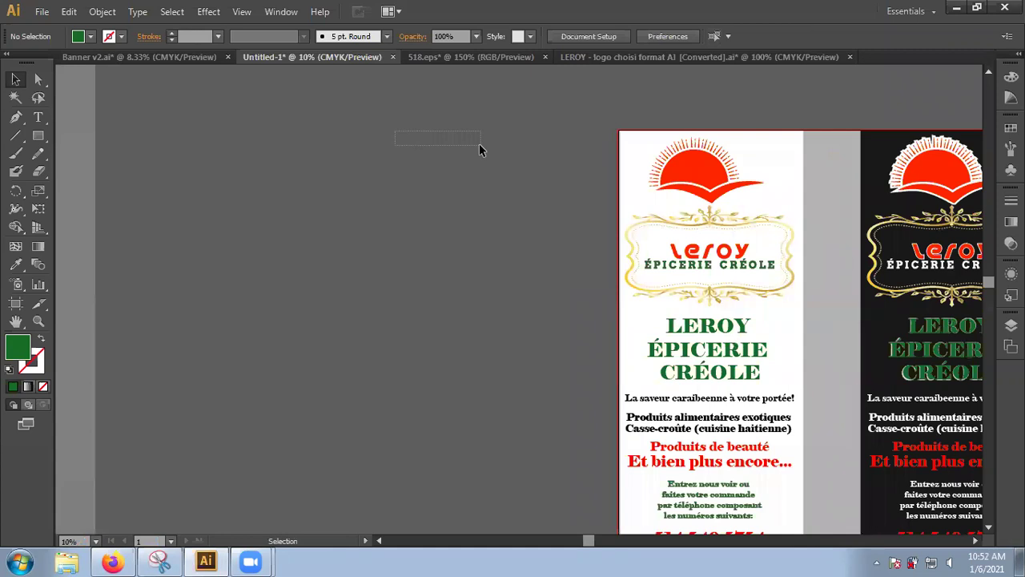
pyautogui.click(441, 62)
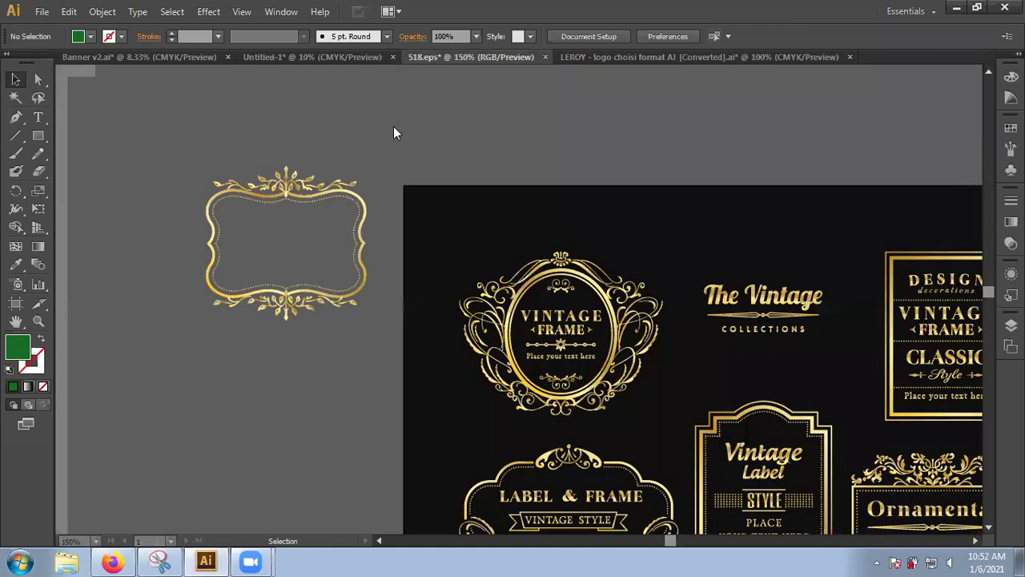
# Pan the 518.eps canvas away from the gold vintage frames to an empty area.
pyautogui.moveTo(376, 135); pyautogui.dragTo(573, 212)
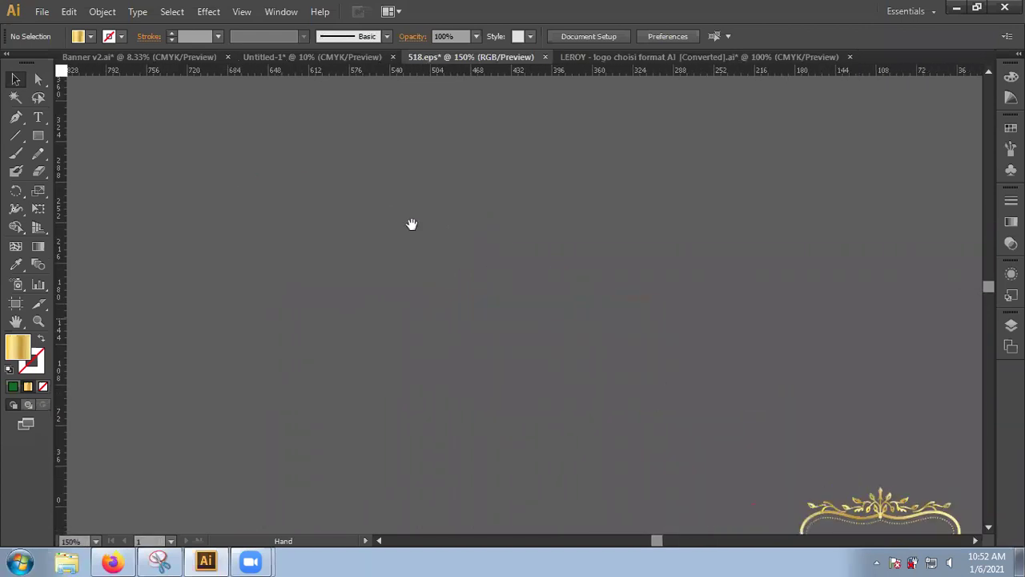
pyautogui.press('space')
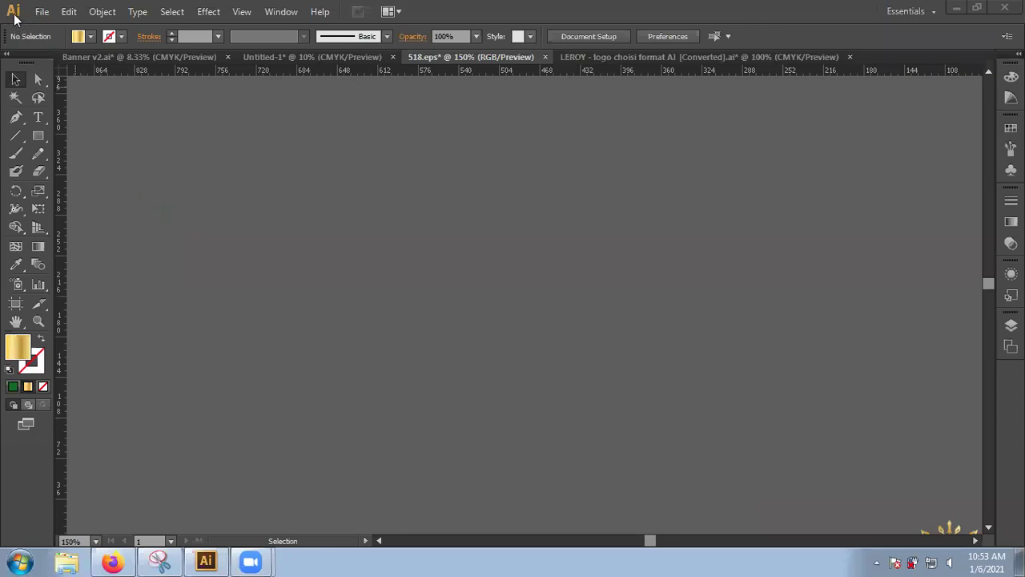
pyautogui.moveTo(26, 60); pyautogui.dragTo(2, 78)
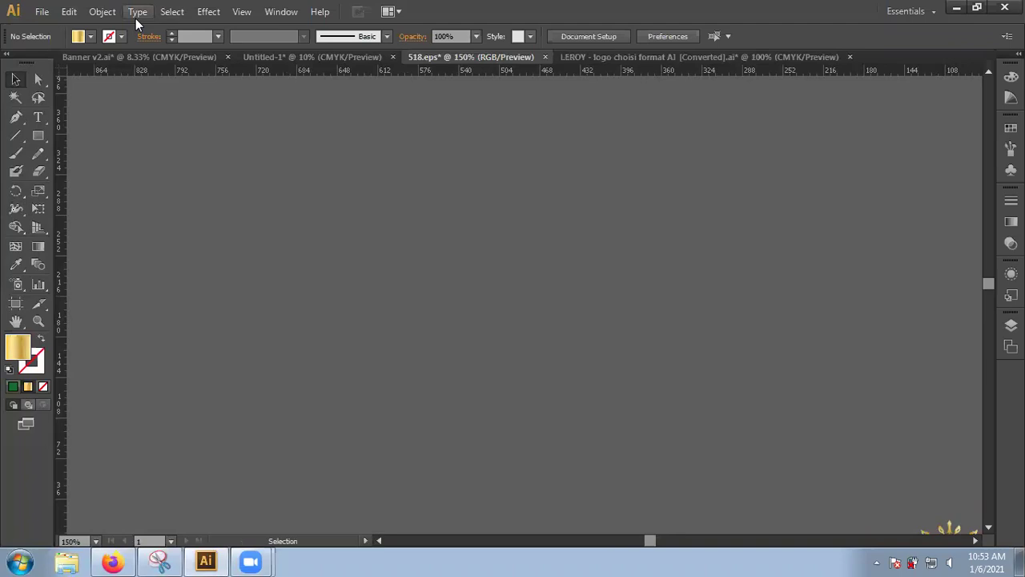
# Start a new document from the File menu, then switch over to Firefox.
pyautogui.click(51, 13)
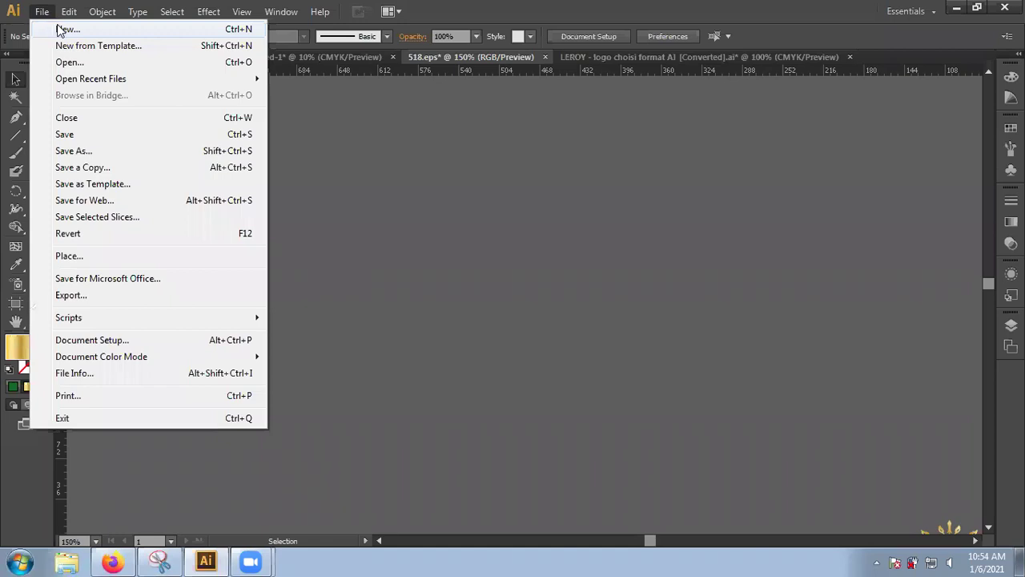
pyautogui.click(59, 28)
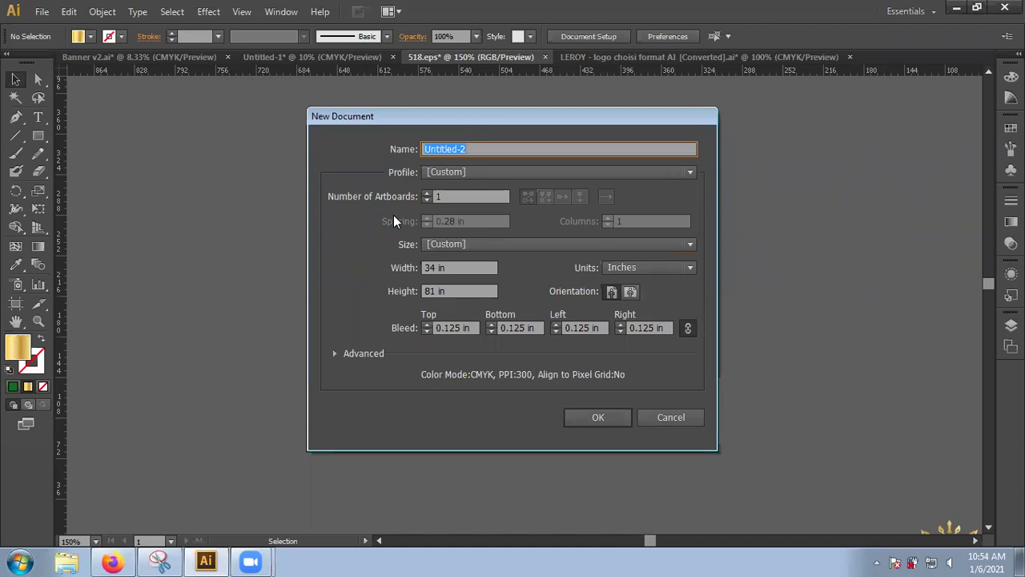
pyautogui.click(127, 561)
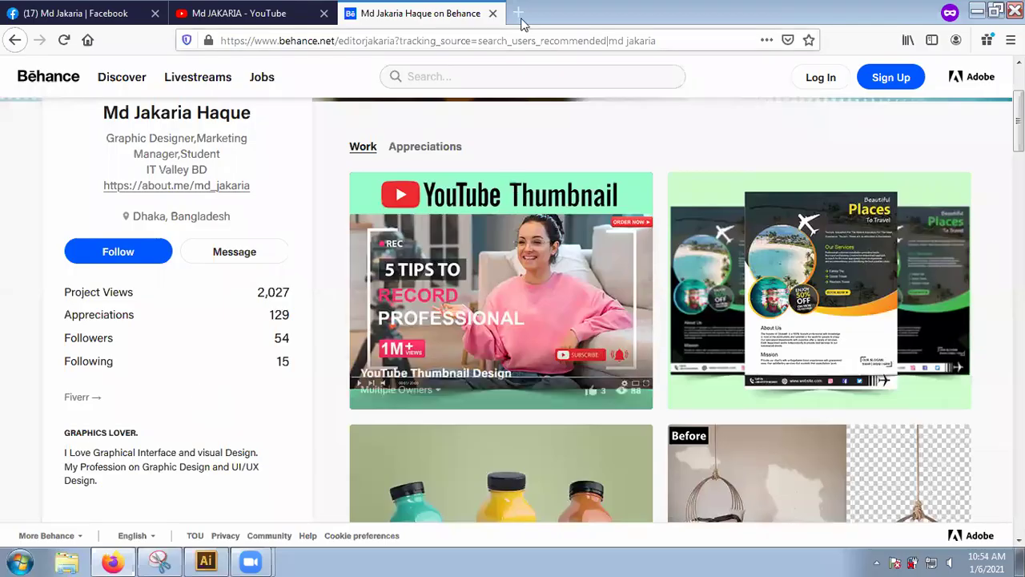
# Search Google for 'visiting card size' in a new private tab, then return to Illustrator.
pyautogui.click(519, 13)
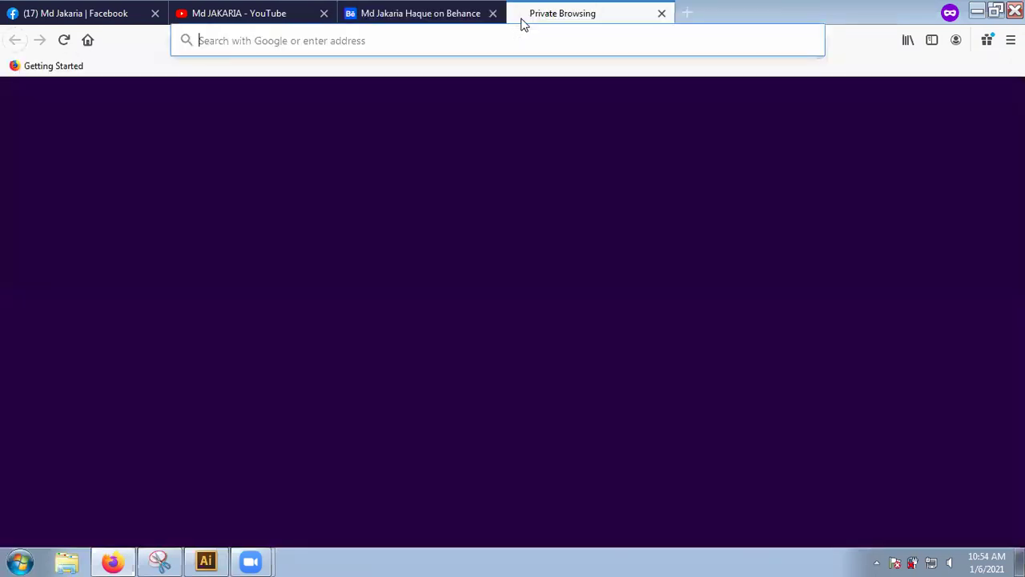
pyautogui.write('visi')
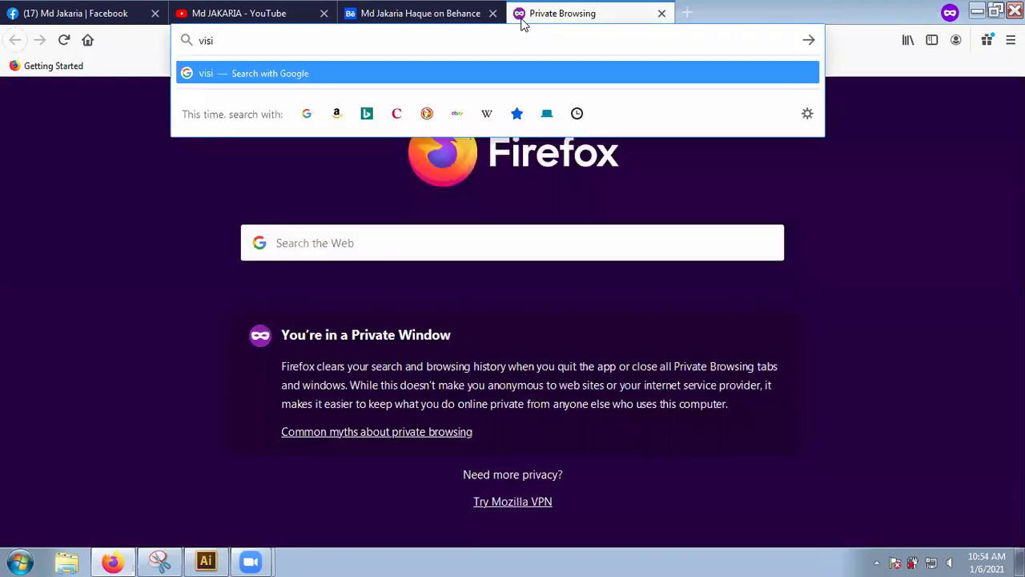
pyautogui.write('ting')
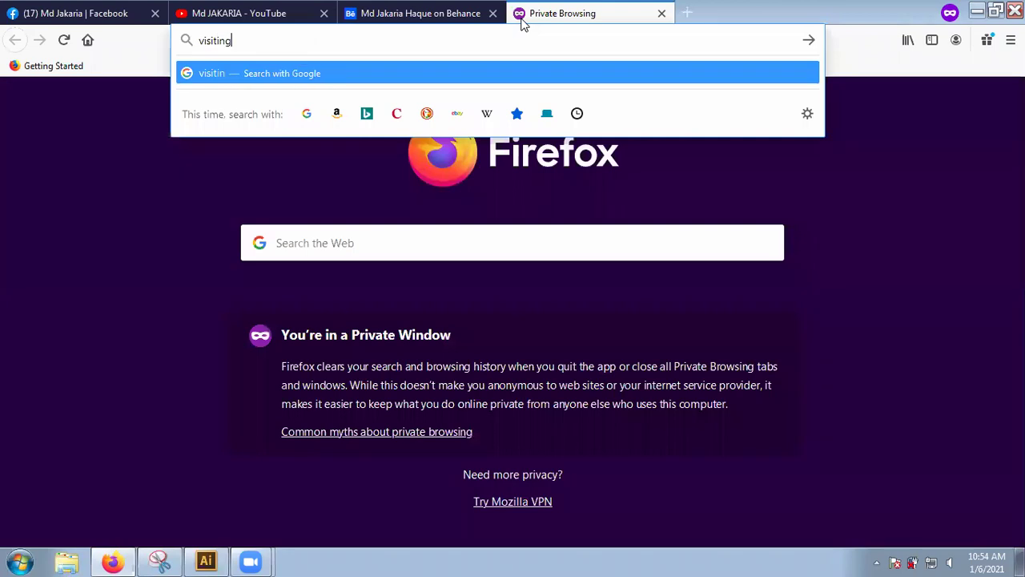
pyautogui.write(' car')
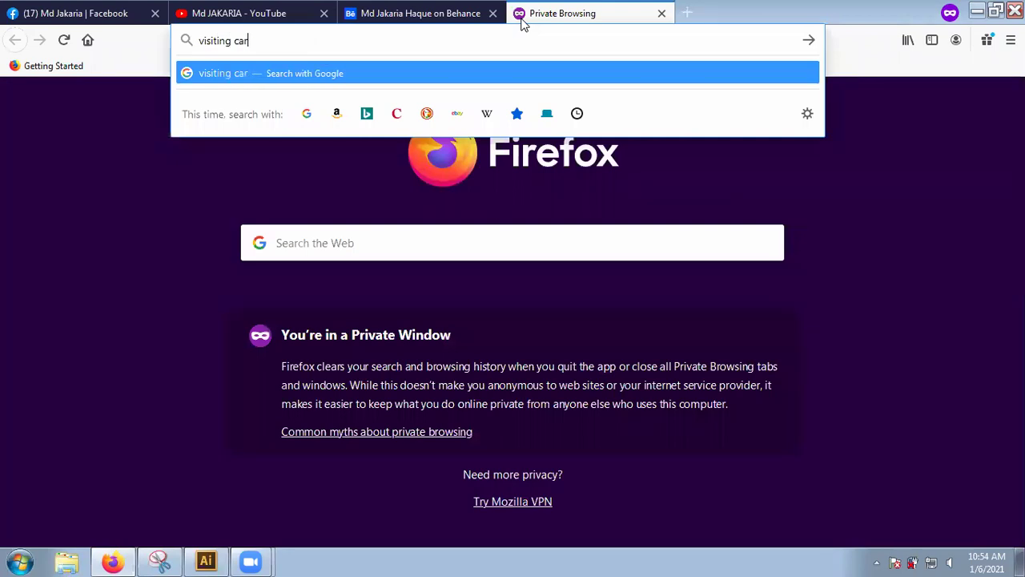
pyautogui.write('d siz')
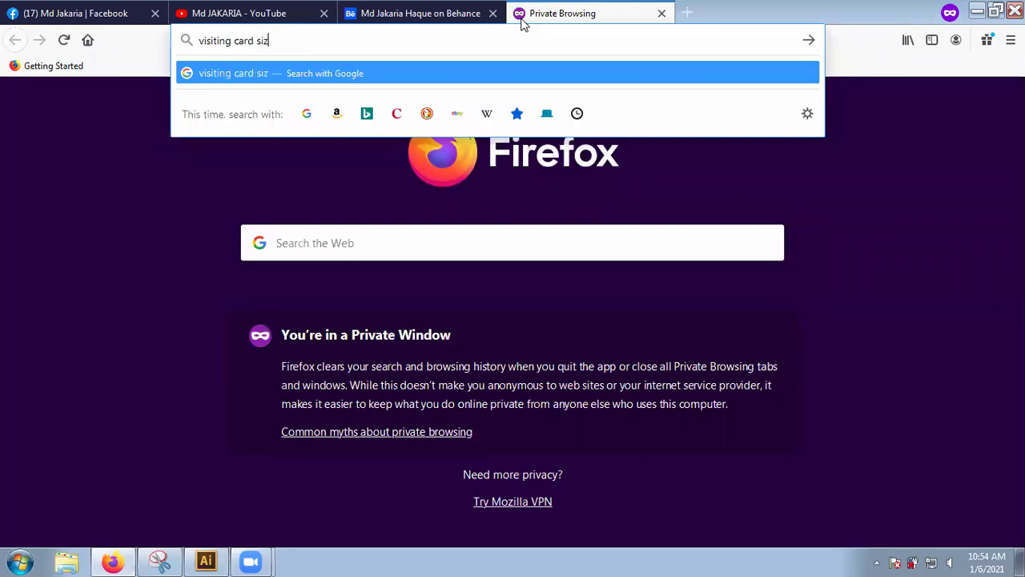
pyautogui.write('e')
pyautogui.press('Return')
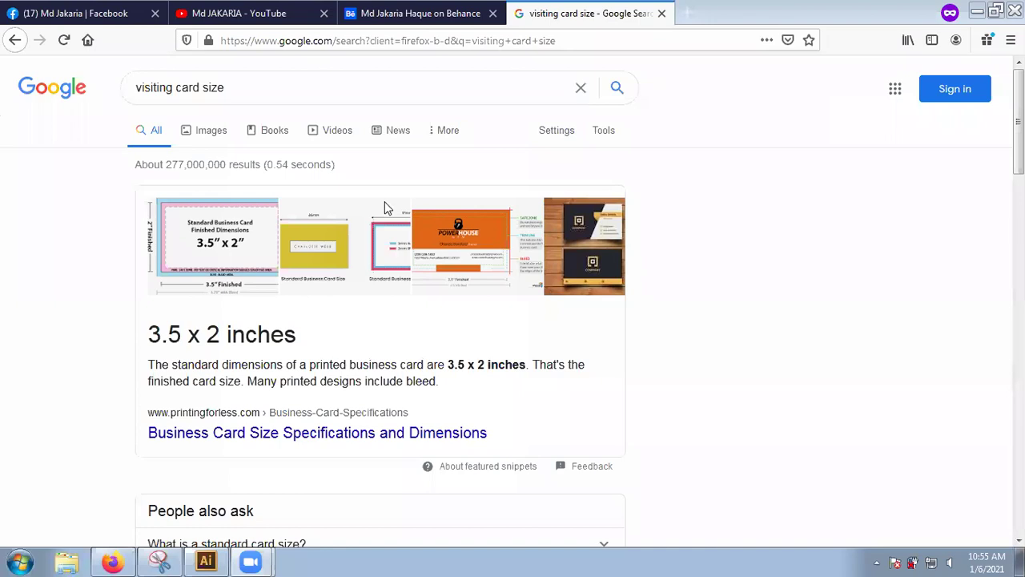
pyautogui.click(205, 560)
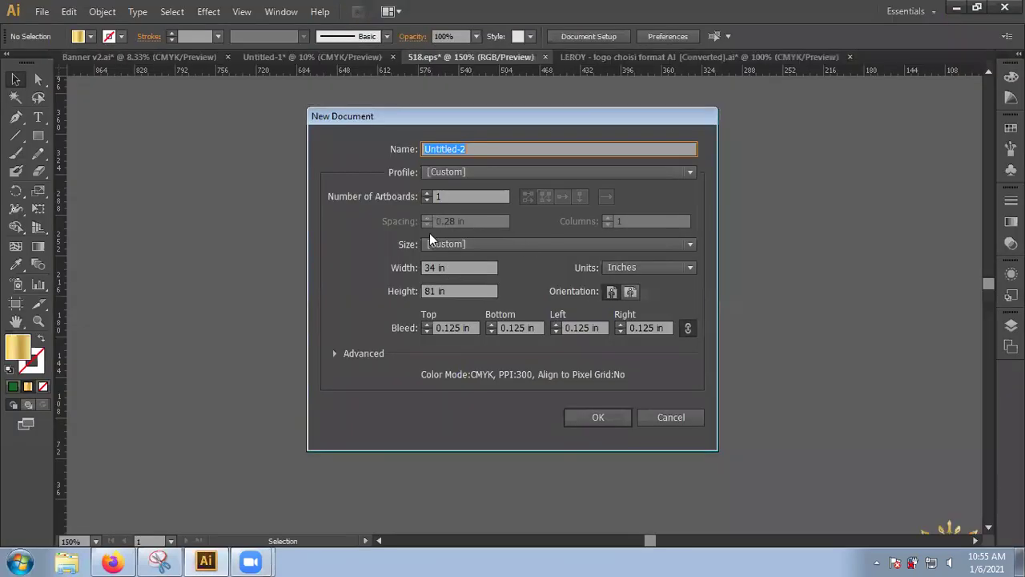
# Set the new document to 3.5 in wide by 2 in high and create it.
pyautogui.click(466, 269)
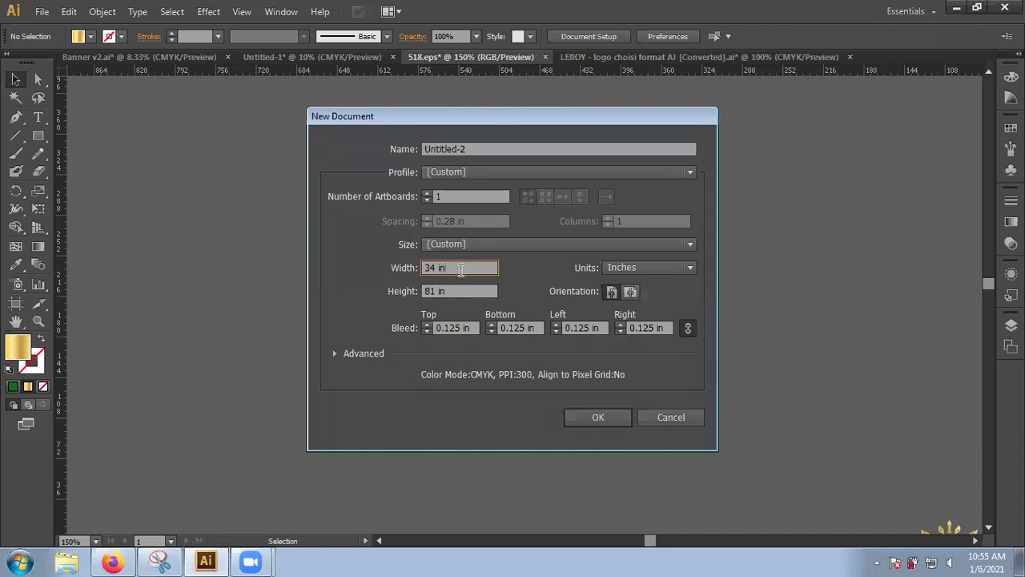
pyautogui.doubleClick(426, 271)
pyautogui.write('3.5')
pyautogui.click(450, 293)
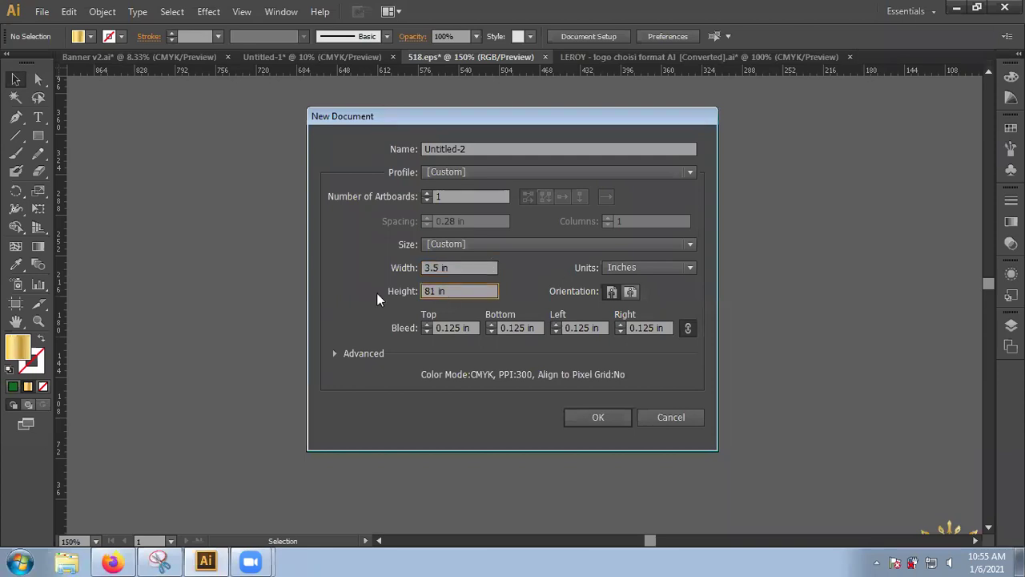
pyautogui.write('2')
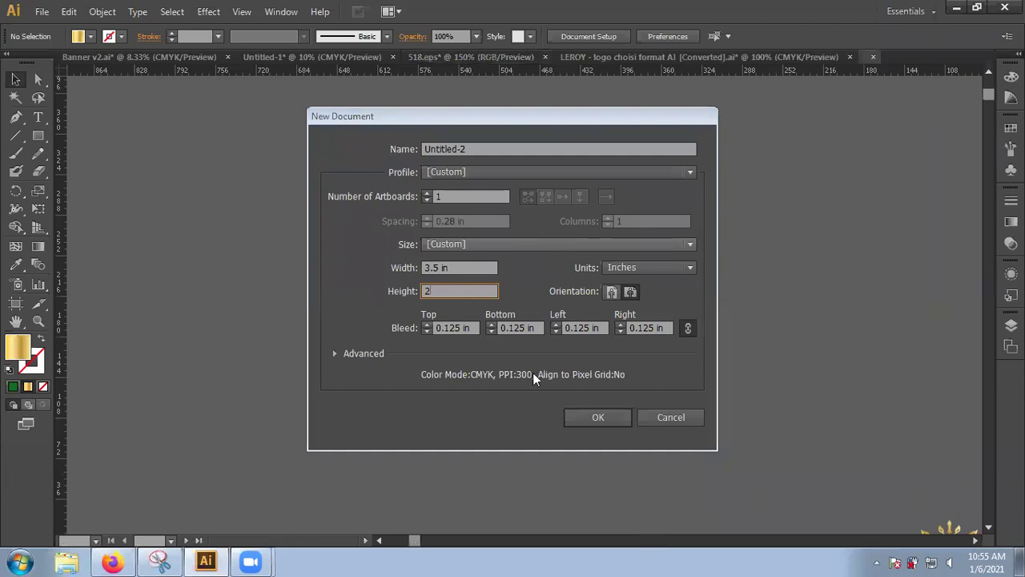
pyautogui.press('Return')
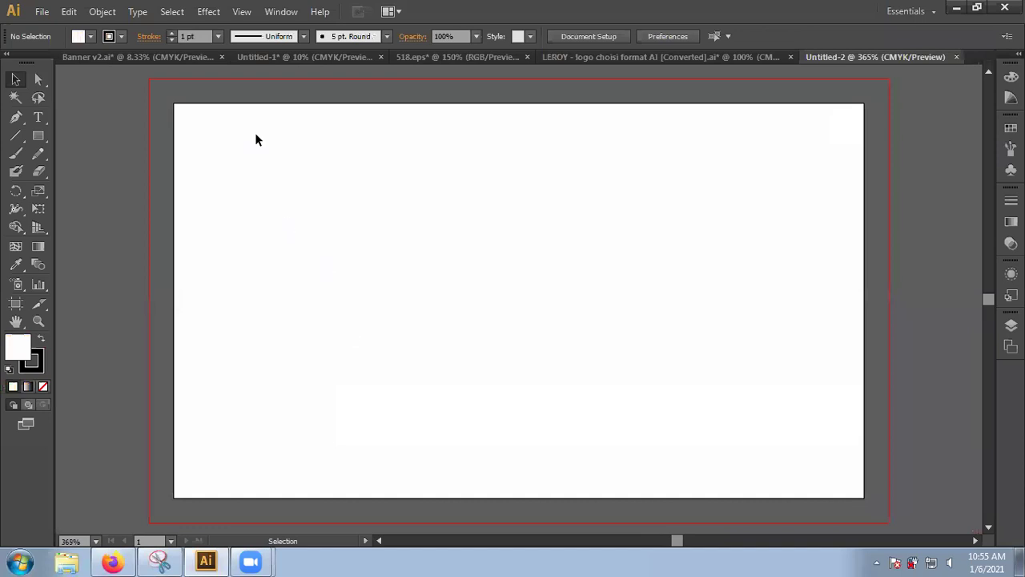
# Close Banner v2.ai and 518.eps without saving their changes.
pyautogui.click(221, 57)
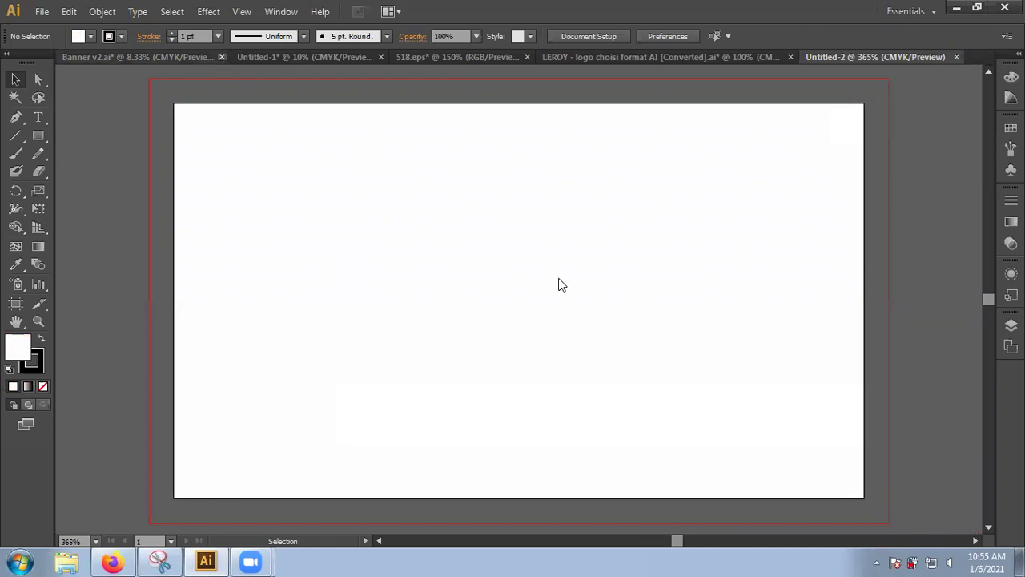
pyautogui.click(586, 301)
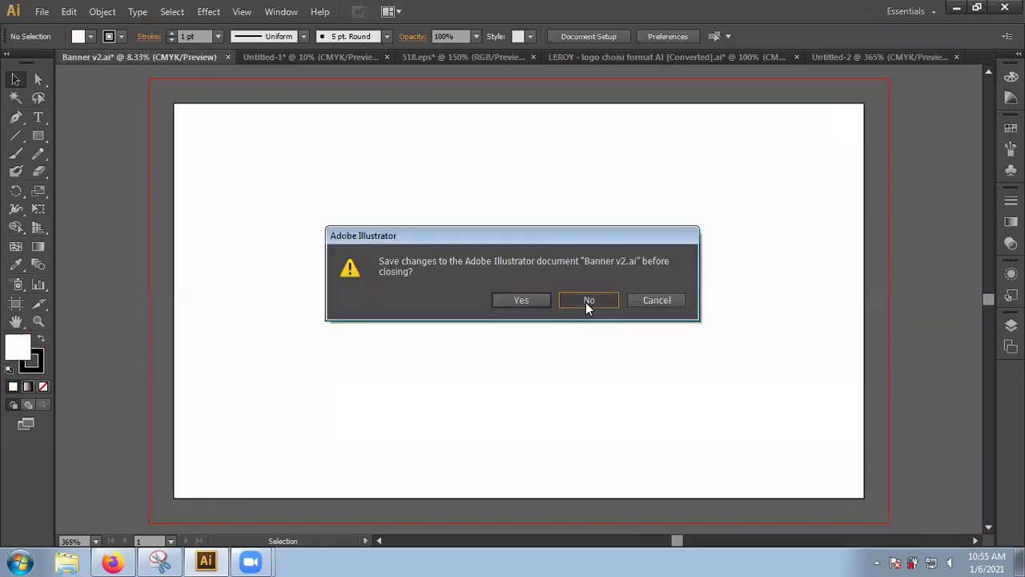
pyautogui.click(585, 301)
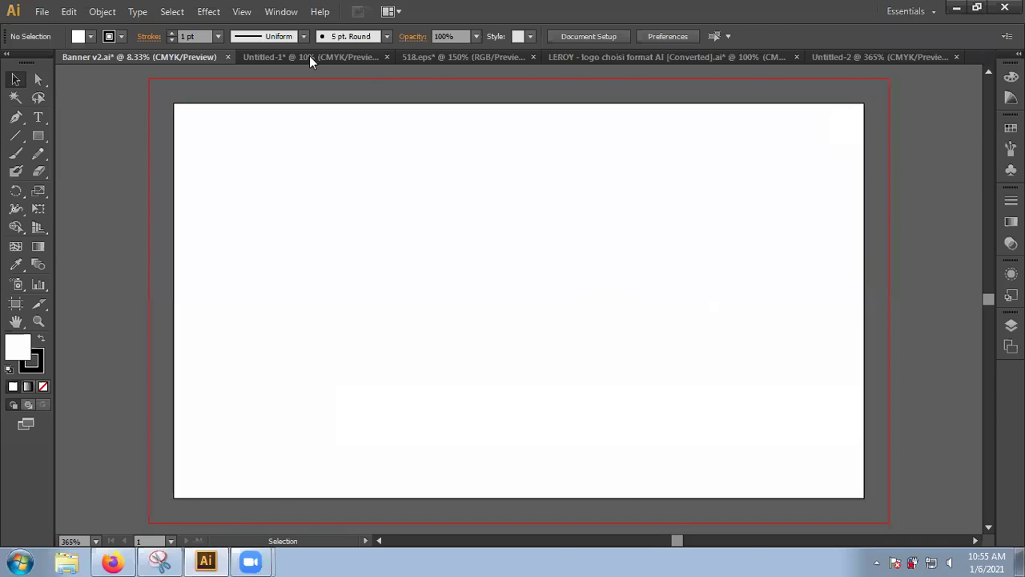
pyautogui.click(363, 57)
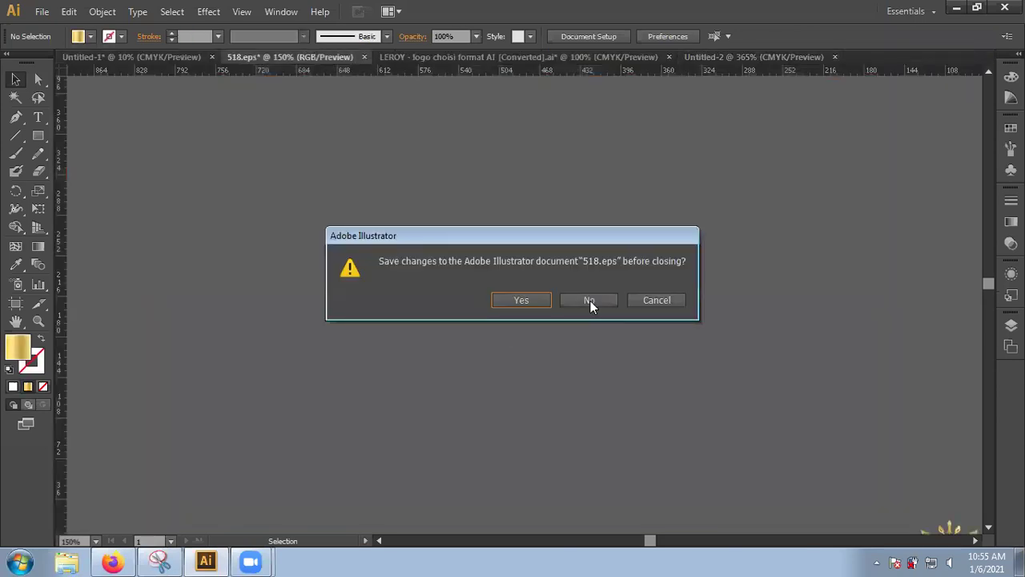
pyautogui.click(590, 300)
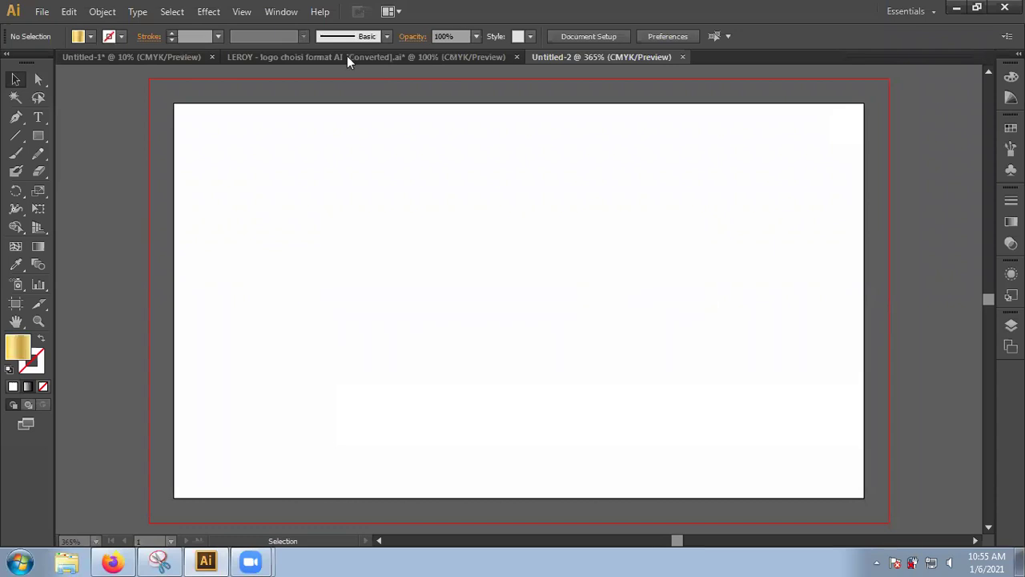
# Reset fill and stroke to defaults, close the LEROY logo document, and switch to Untitled-2.
pyautogui.press('d')
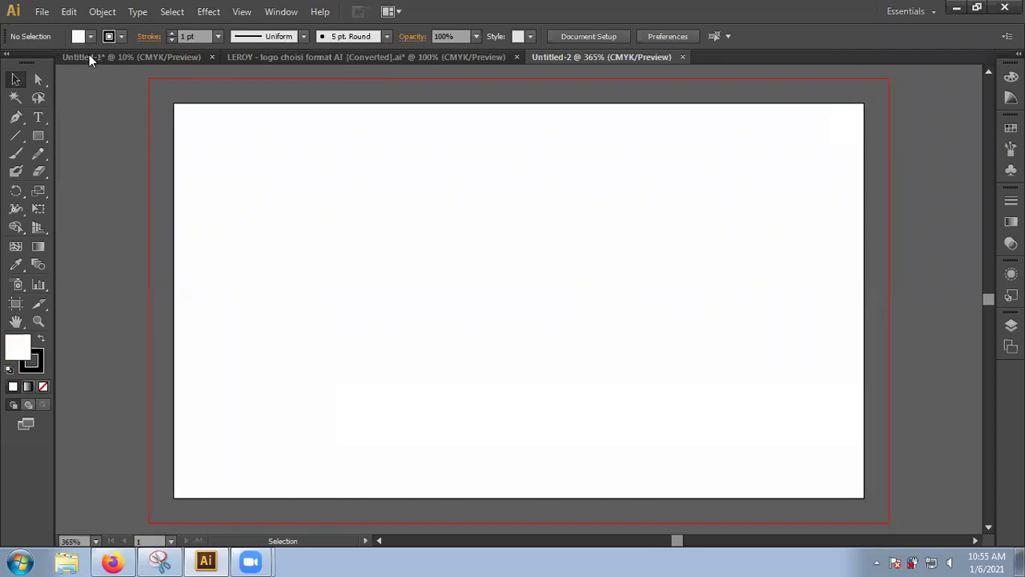
pyautogui.click(89, 56)
pyautogui.click(320, 53)
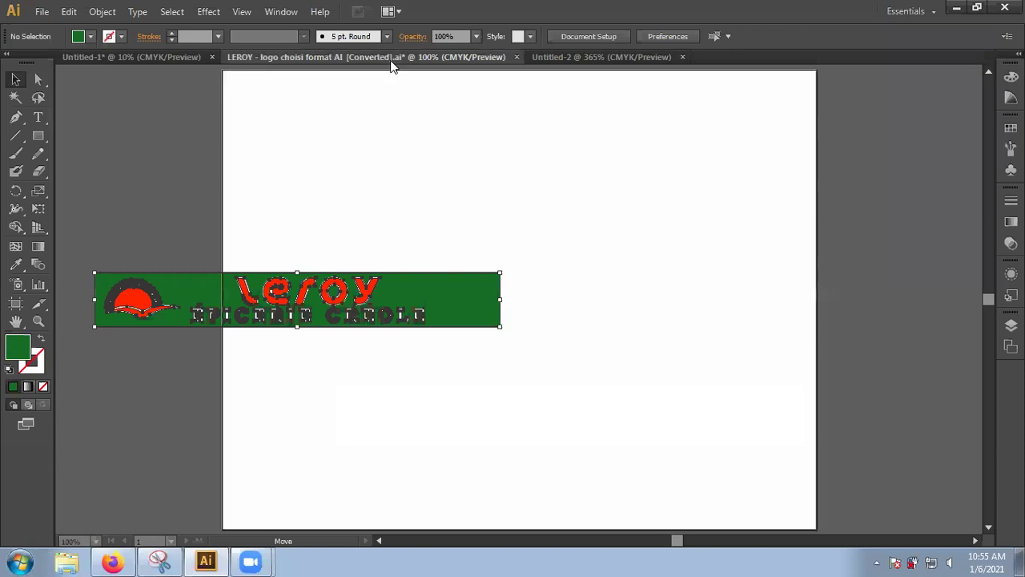
pyautogui.click(516, 56)
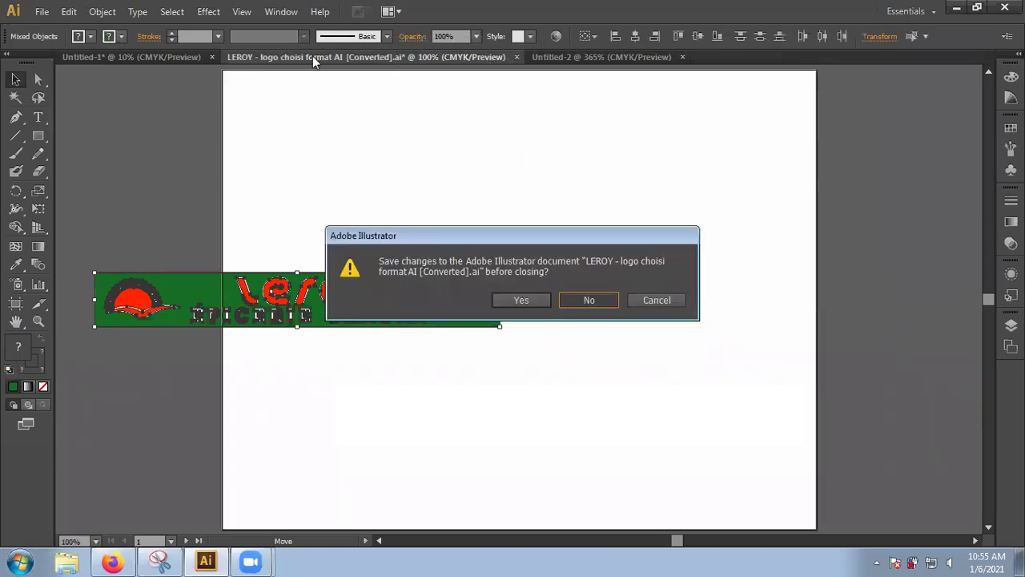
pyautogui.press('Return')
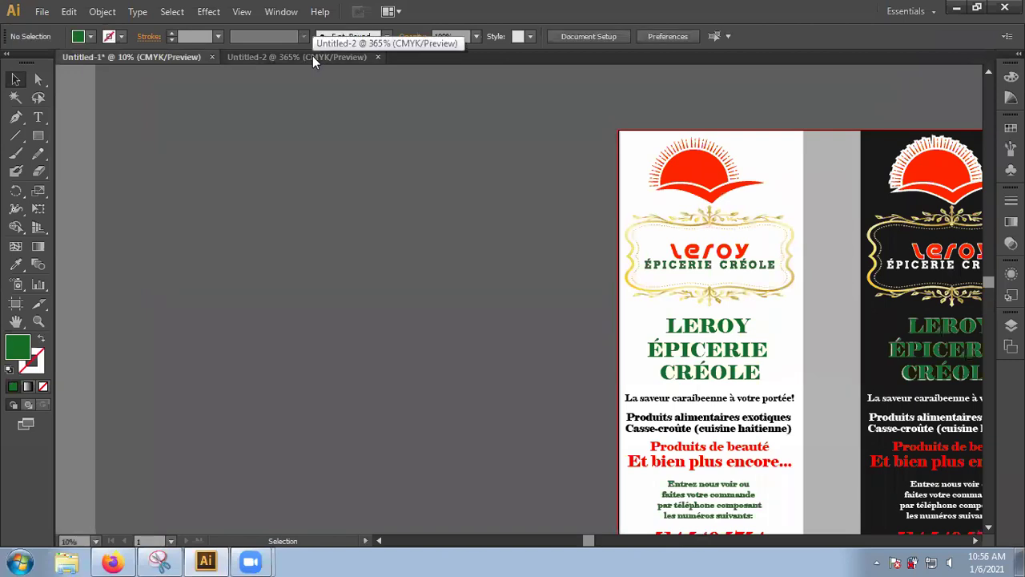
pyautogui.click(312, 57)
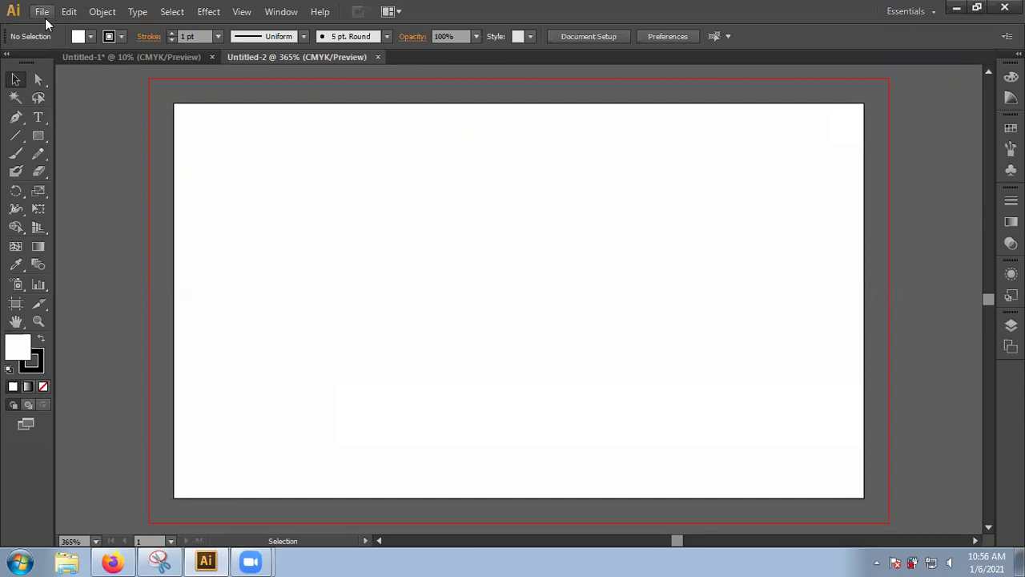
# Start a new document named 'visiting card', then check the 3.5 x 2 inch size in Firefox.
pyautogui.click(44, 13)
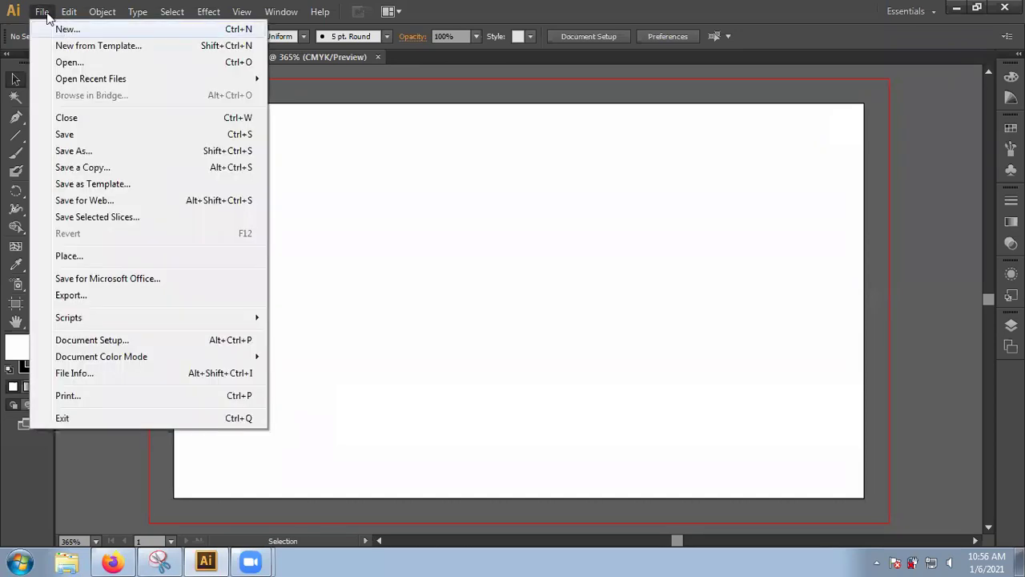
pyautogui.click(42, 13)
pyautogui.click(44, 13)
pyautogui.click(62, 30)
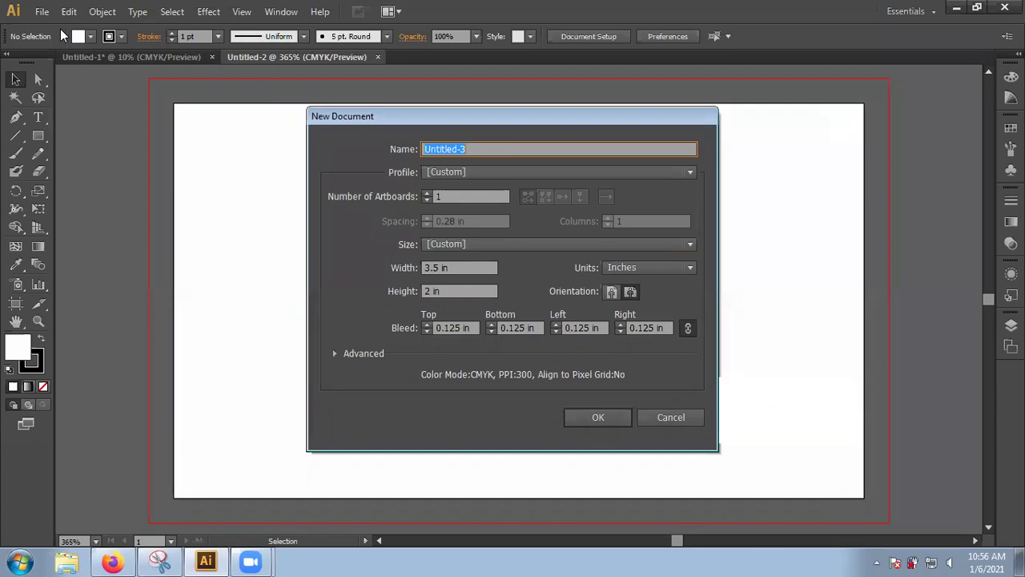
pyautogui.write('visiting card')
pyautogui.click(121, 559)
pyautogui.moveTo(297, 343); pyautogui.dragTo(230, 336)
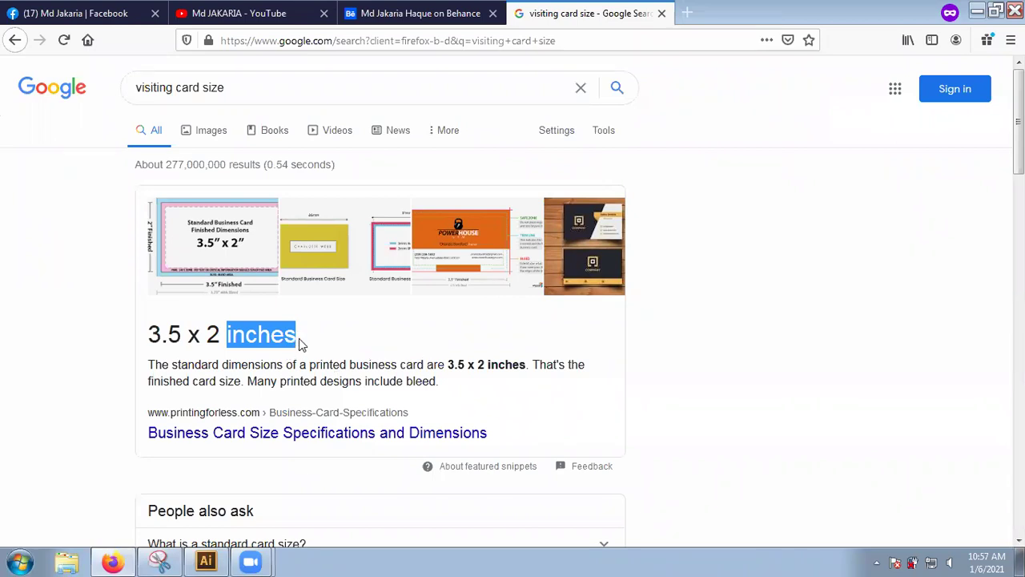
pyautogui.click(293, 335)
pyautogui.moveTo(293, 335); pyautogui.dragTo(258, 335)
pyautogui.click(290, 335)
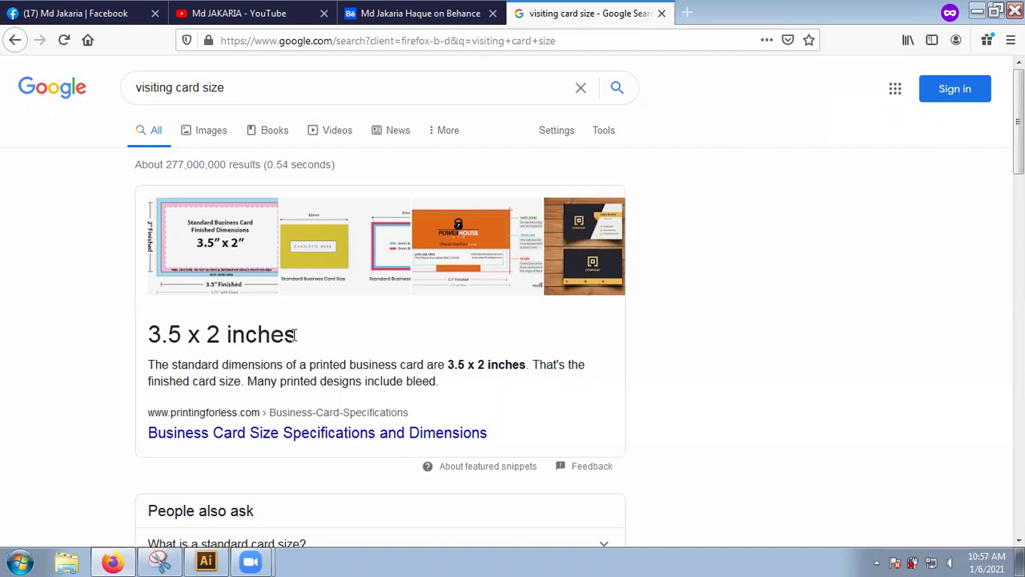
pyautogui.doubleClick(235, 335)
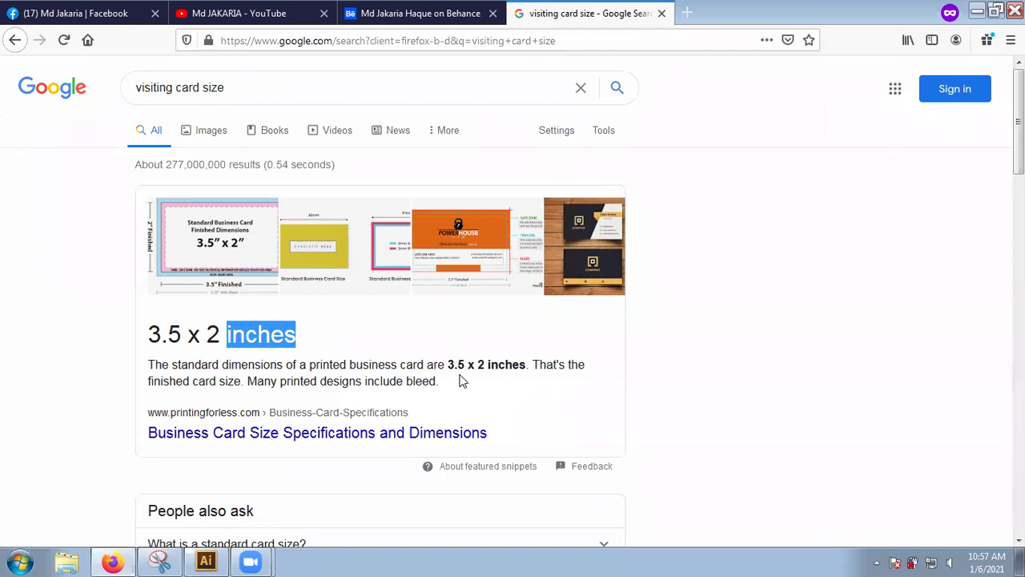
# Leave the card-size search results and return to the visiting card New Document dialog.
pyautogui.moveTo(298, 339); pyautogui.dragTo(286, 336)
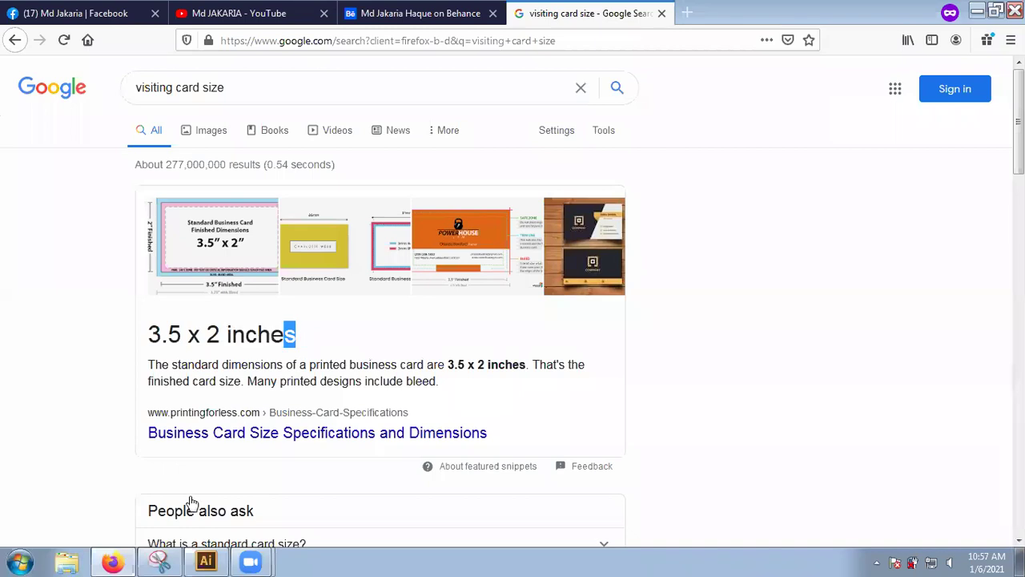
pyautogui.click(210, 561)
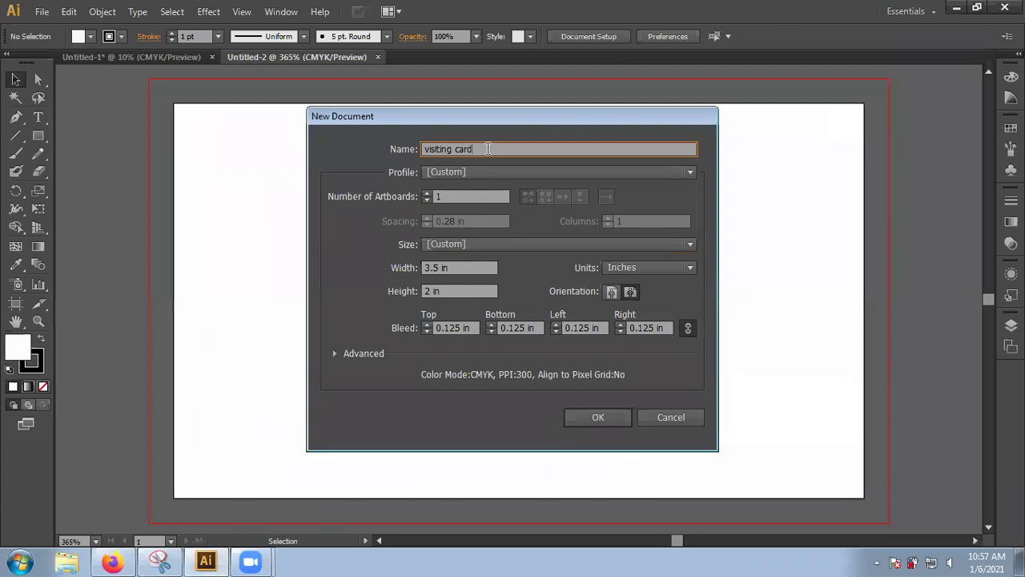
pyautogui.click(420, 149)
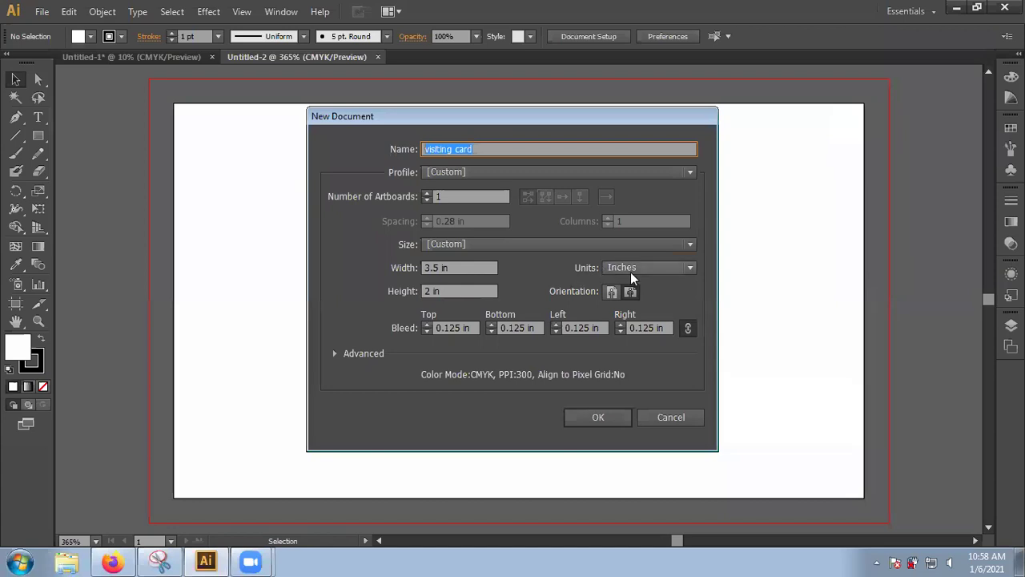
pyautogui.click(630, 272)
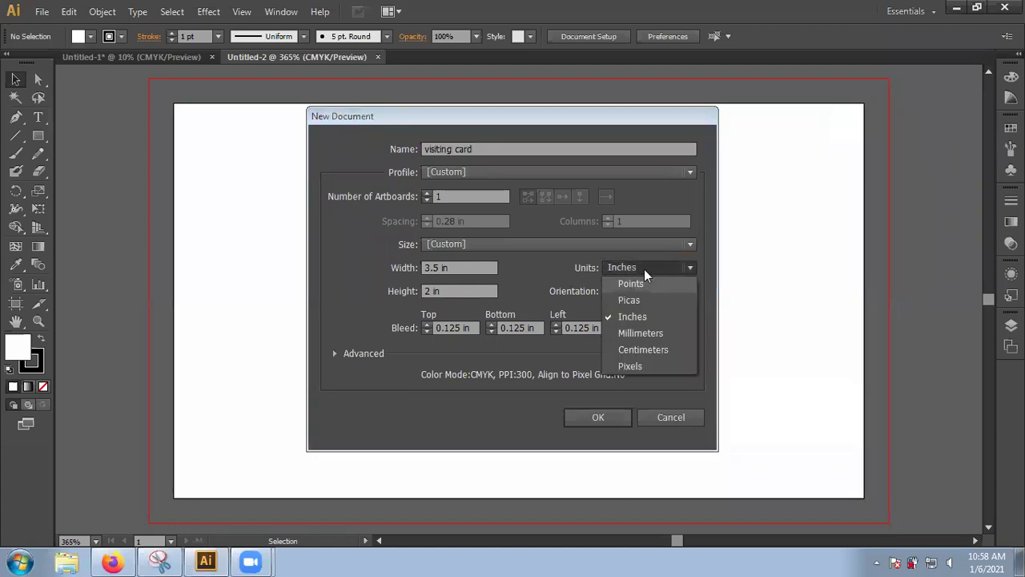
pyautogui.click(638, 283)
pyautogui.click(637, 297)
pyautogui.click(639, 271)
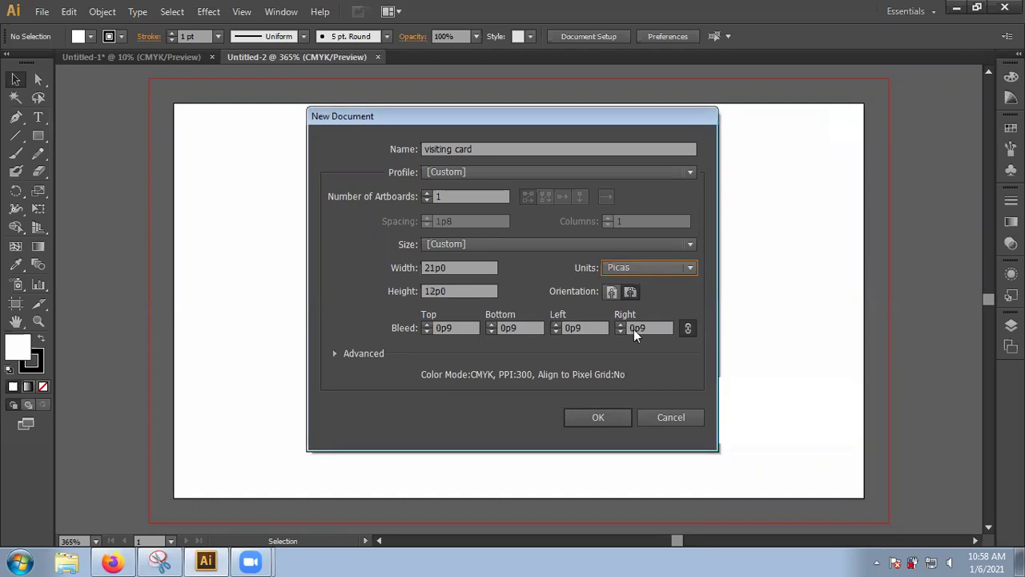
pyautogui.click(640, 366)
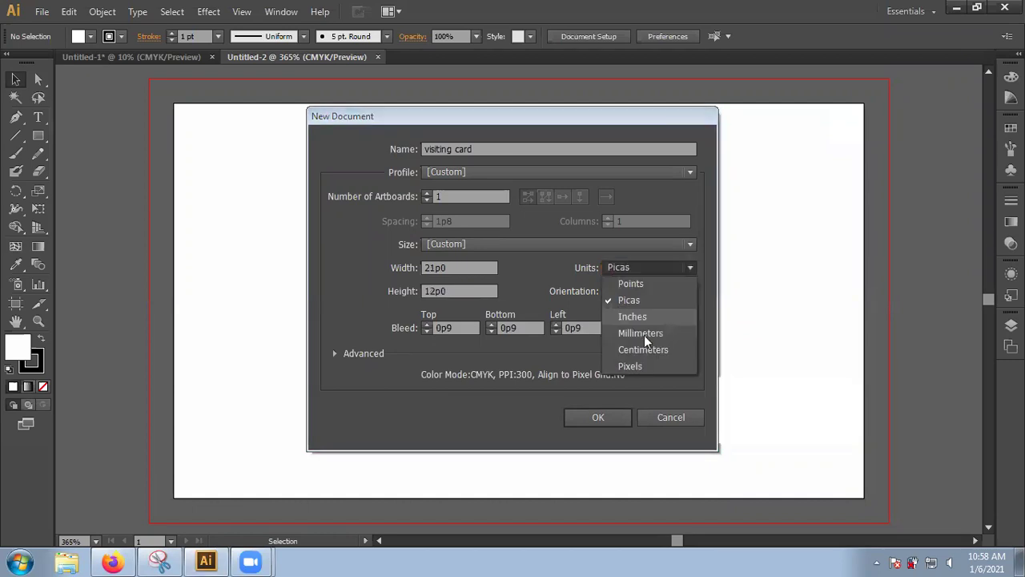
pyautogui.click(642, 269)
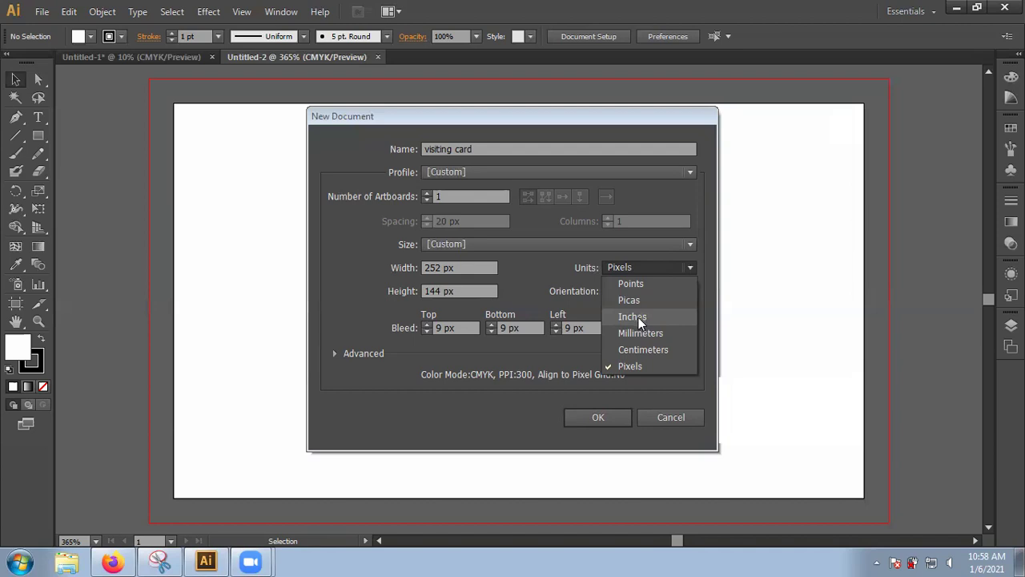
pyautogui.click(638, 317)
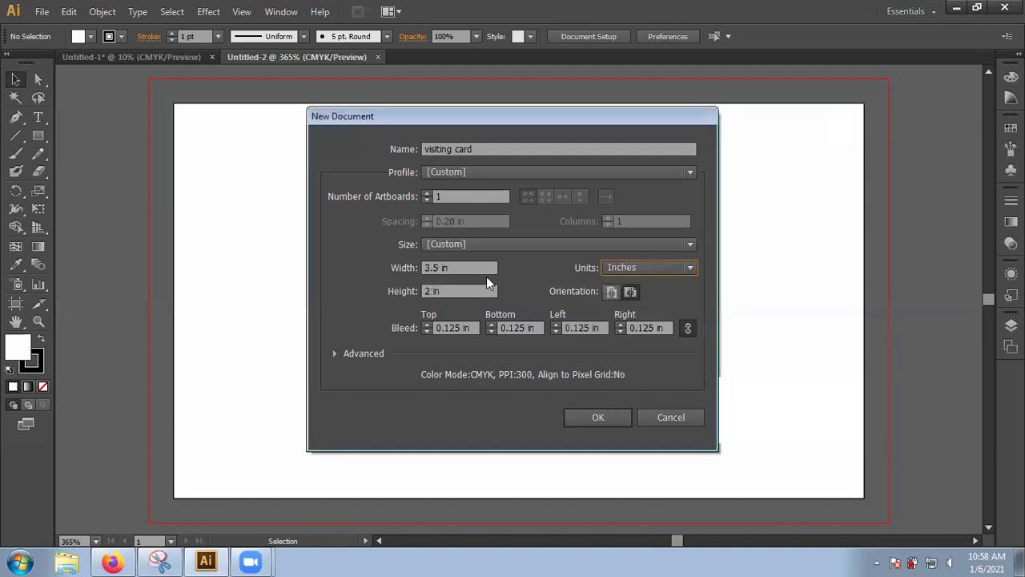
pyautogui.click(451, 269)
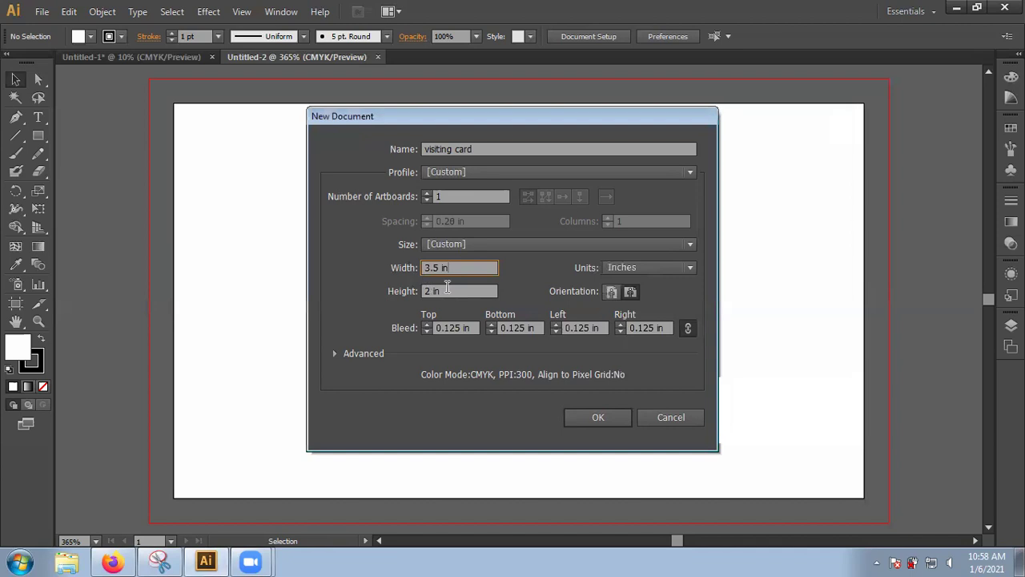
pyautogui.click(447, 289)
# Reduce the bleed on every side to 0 in and create the 3.5 × 2 in document.
pyautogui.click(410, 267)
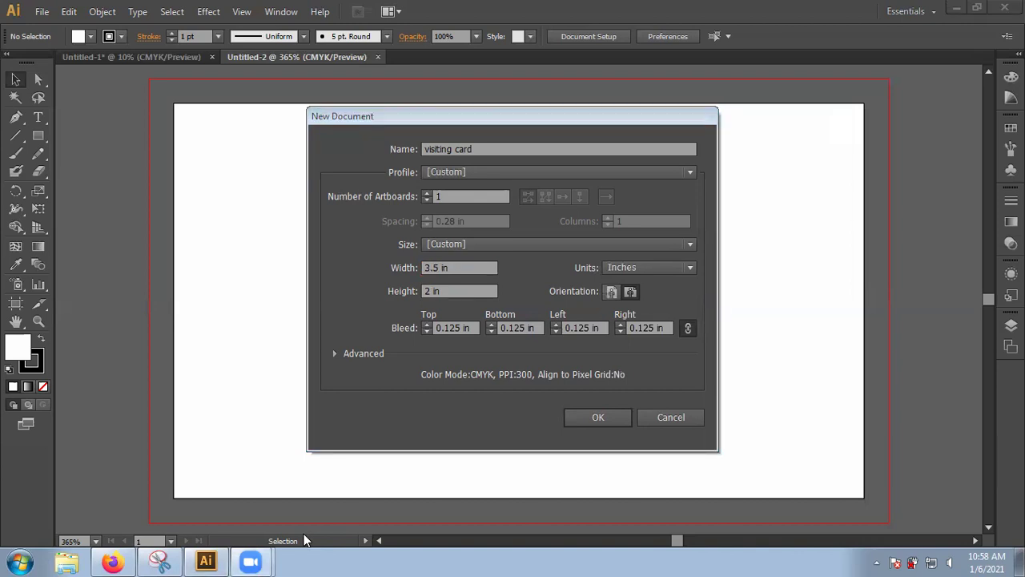
pyautogui.click(426, 340)
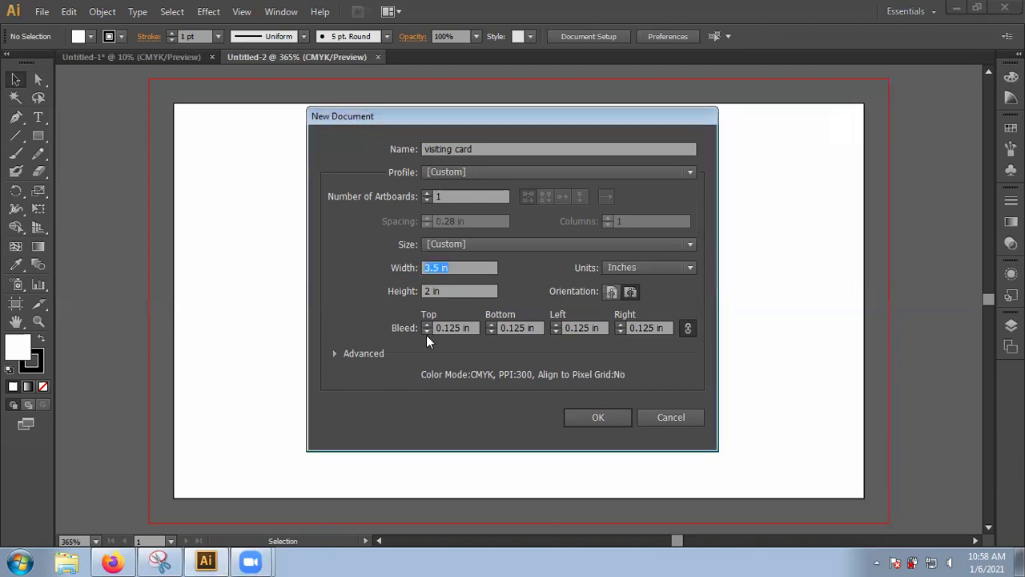
pyautogui.click(427, 331)
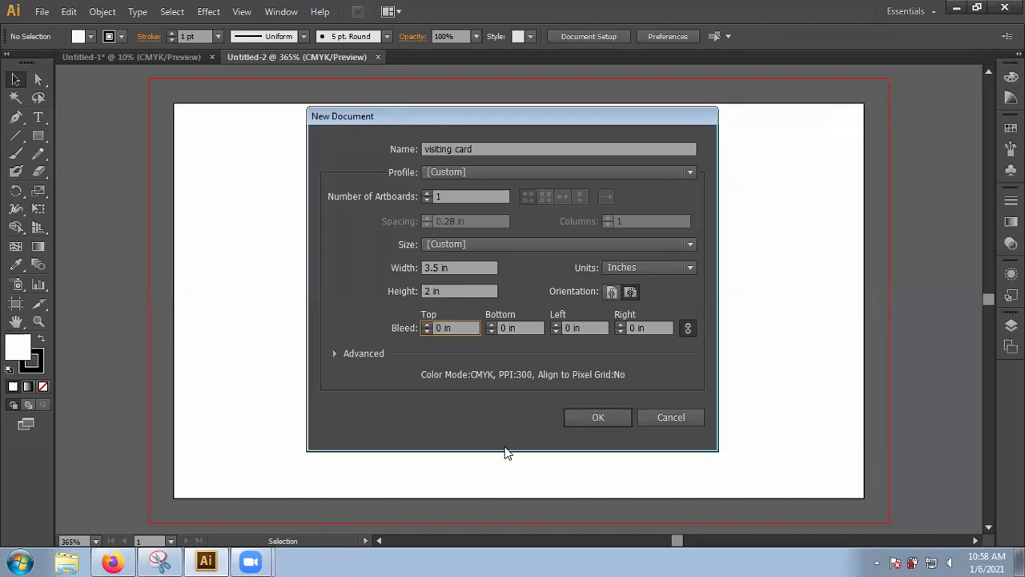
pyautogui.click(597, 415)
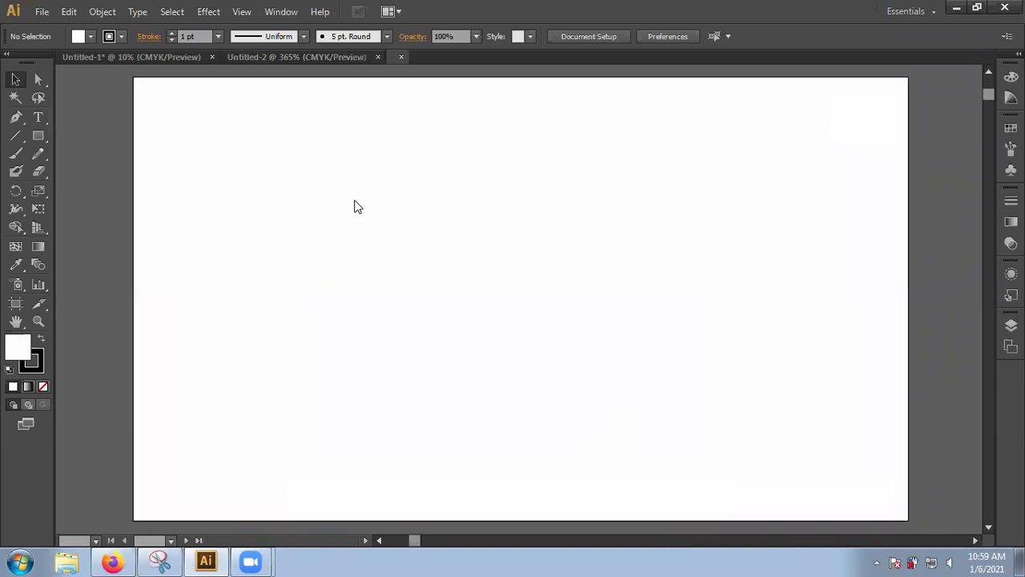
# Return to the visiting card document and restore the default white fill with 1 pt black stroke.
pyautogui.click(147, 60)
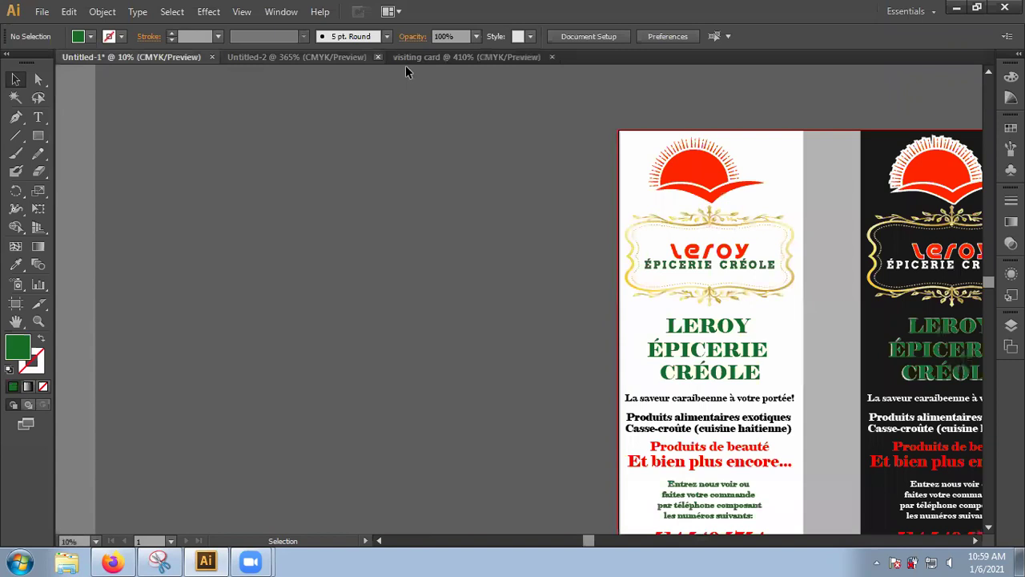
pyautogui.click(304, 56)
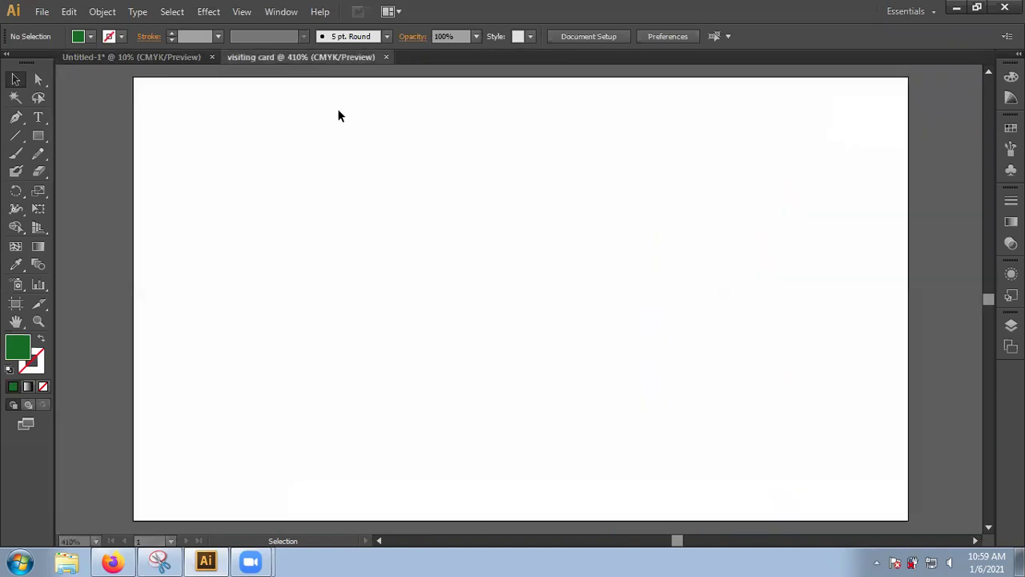
pyautogui.press('d')
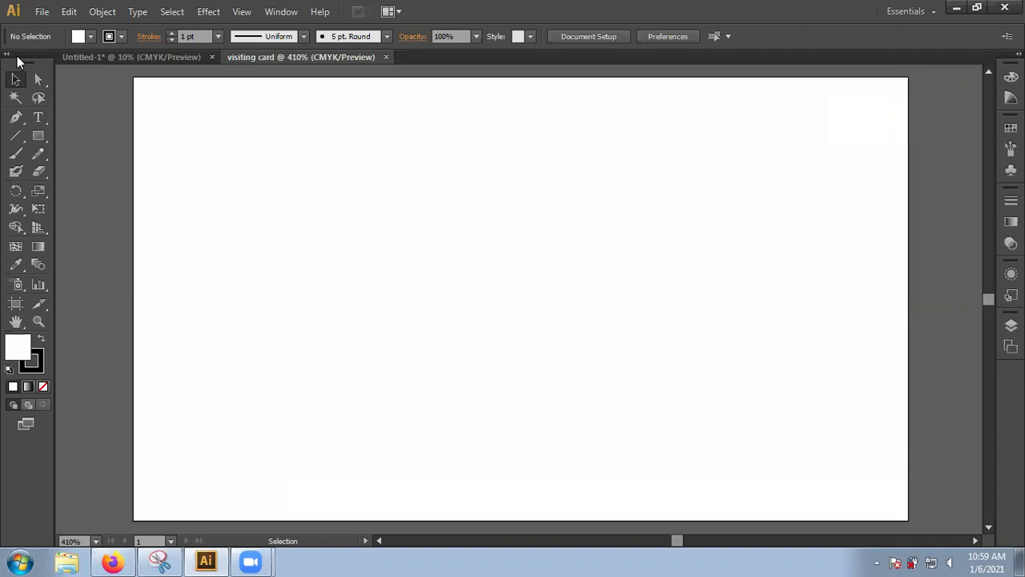
# Float the Tools panel as two columns beside the canvas and select the Rectangle Tool.
pyautogui.moveTo(54, 63); pyautogui.dragTo(24, 94)
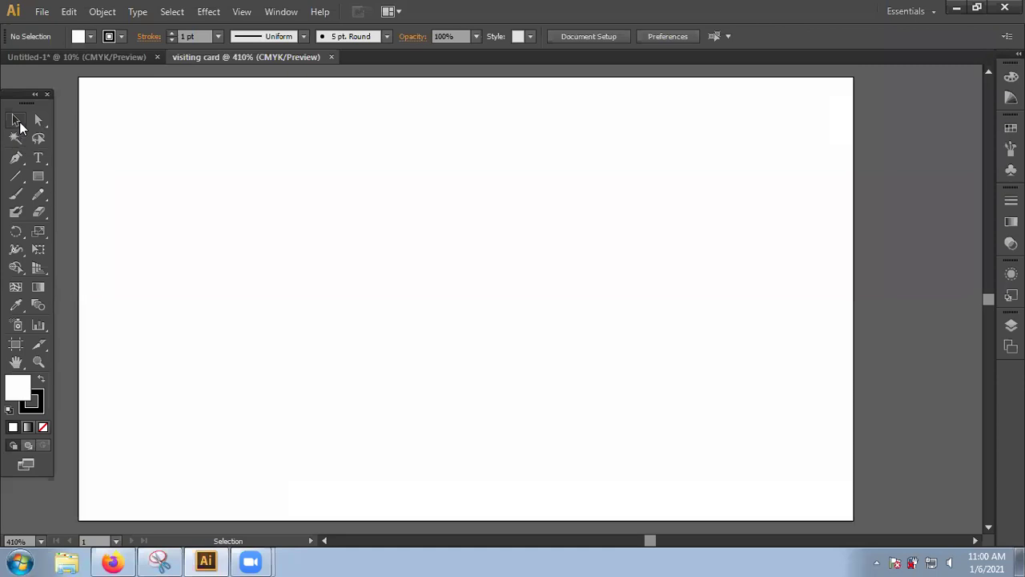
pyautogui.click(16, 123)
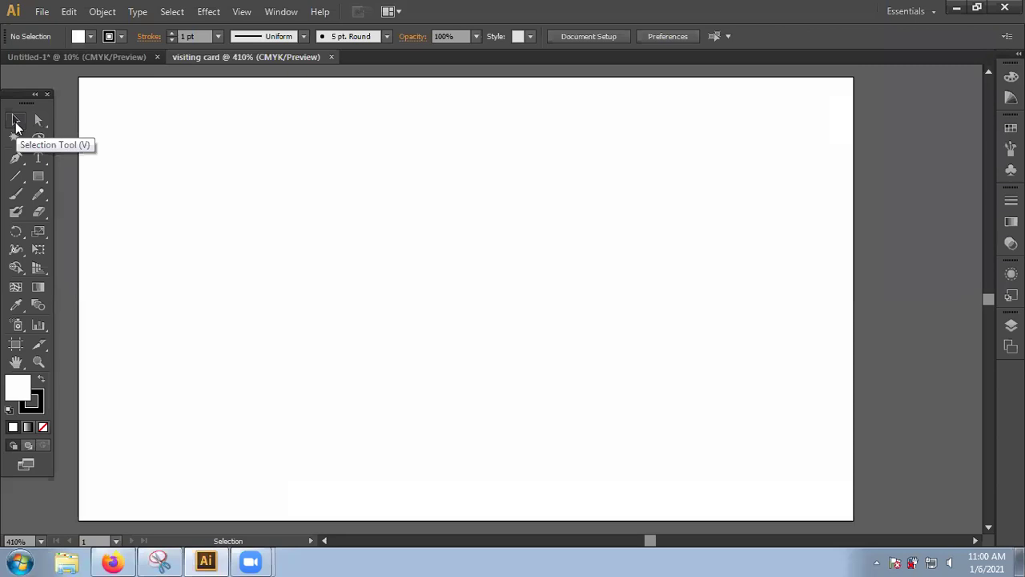
pyautogui.click(16, 124)
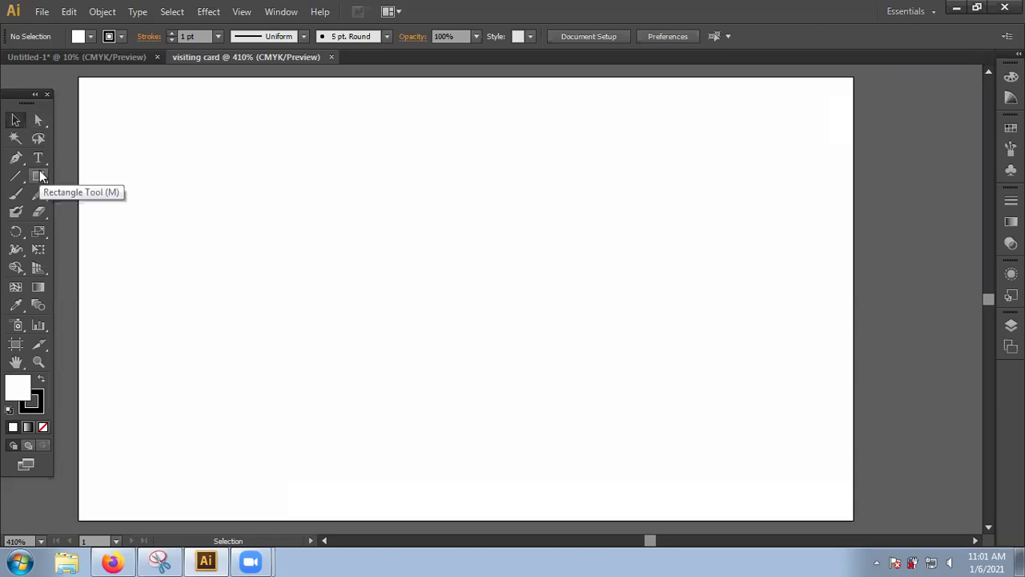
pyautogui.press('m')
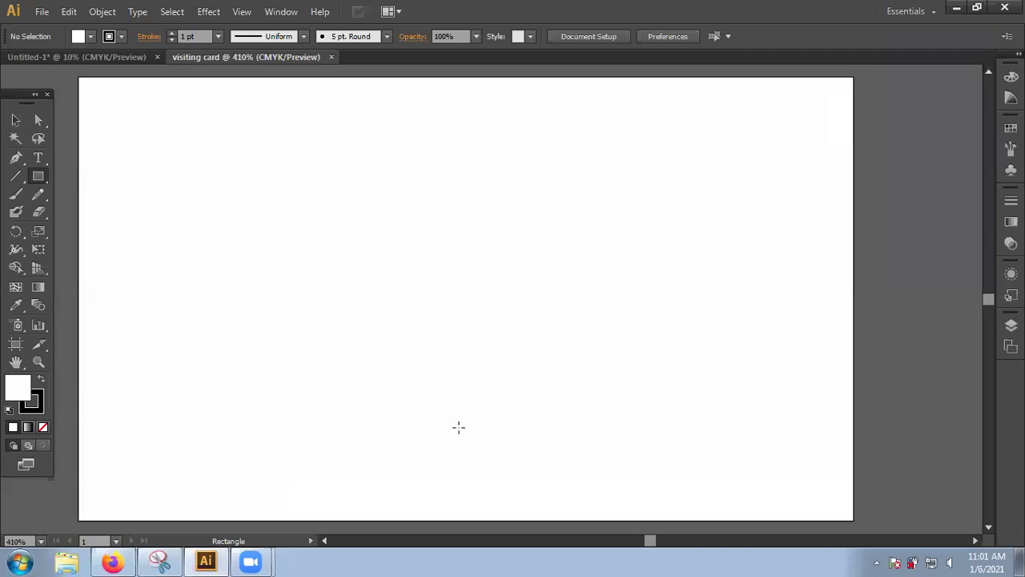
# Accept a rectangle from the Rectangle dialog, then undo the oversized white rectangle covering the artboard.
pyautogui.click(511, 380)
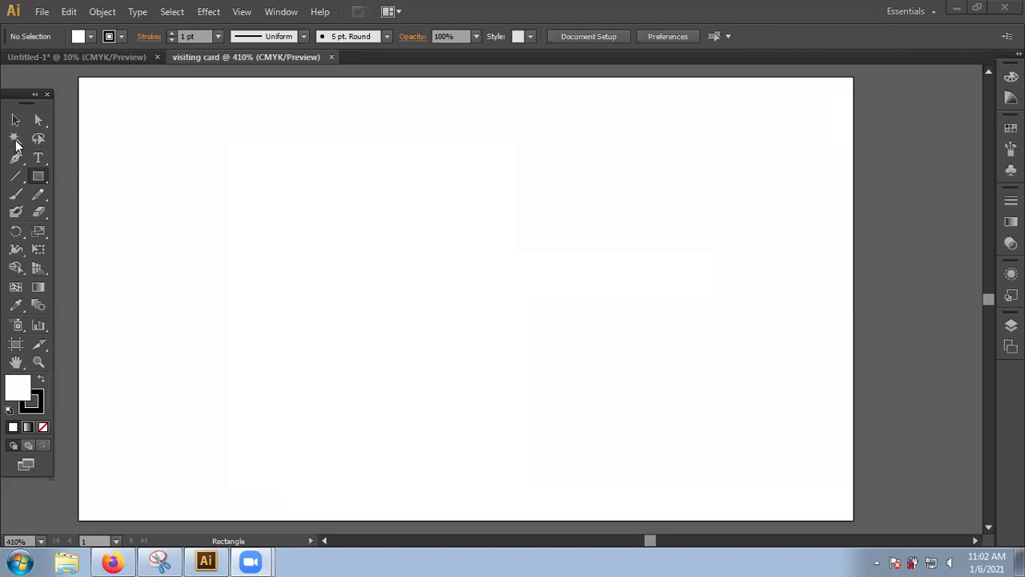
pyautogui.click(87, 188)
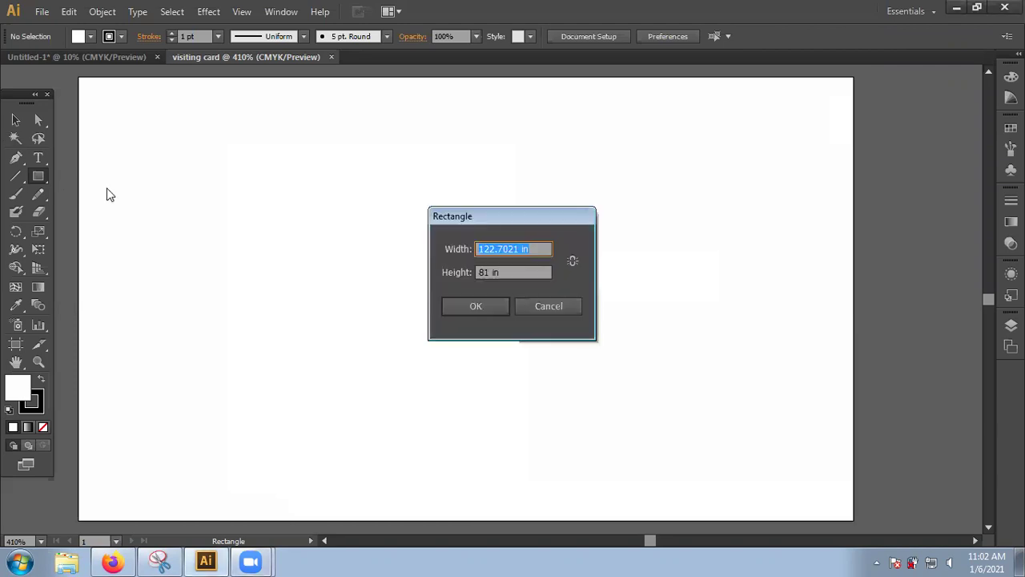
pyautogui.click(489, 297)
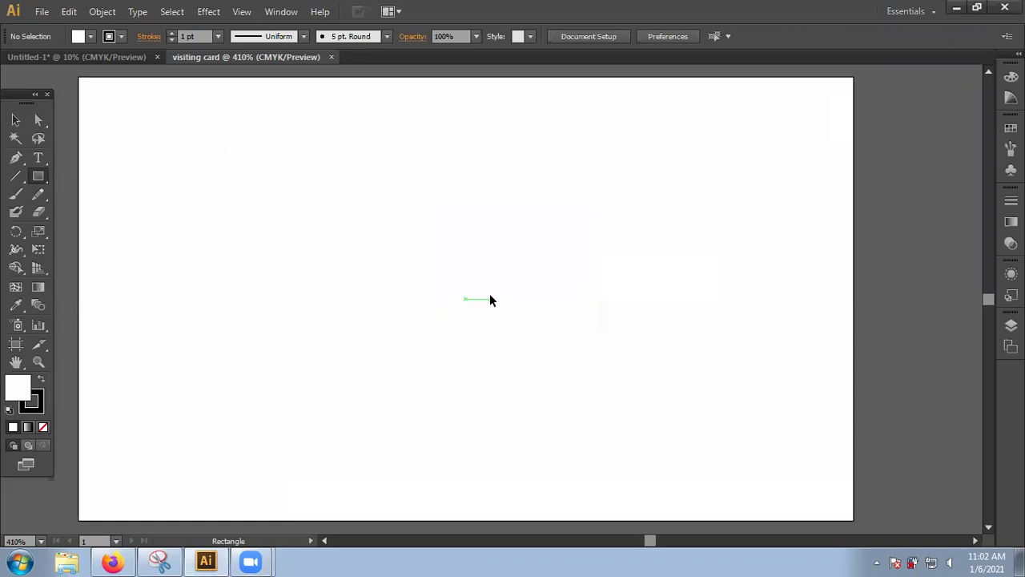
pyautogui.hotkey('ctrl', 'z')
pyautogui.hotkey('ctrl', 'z')
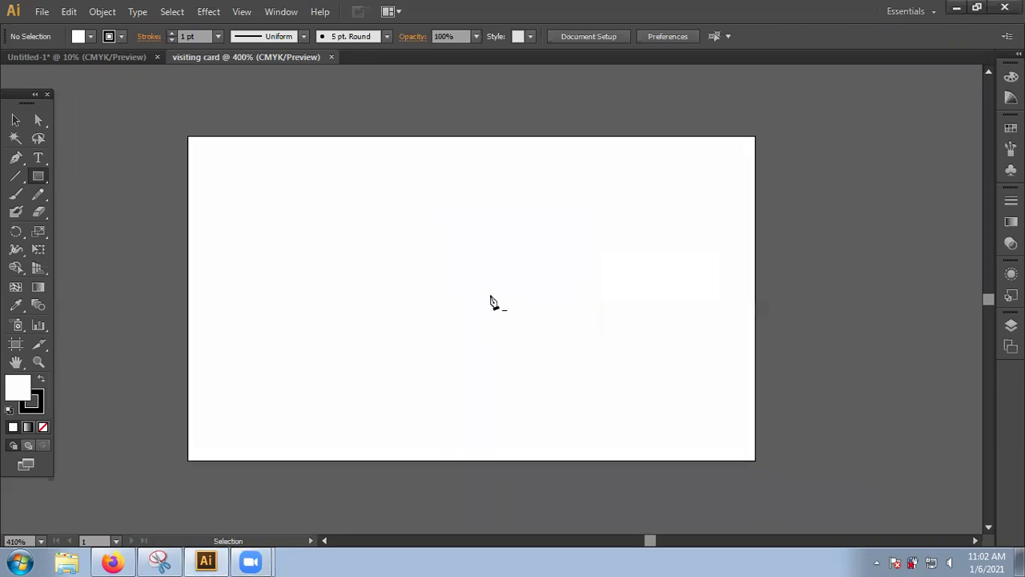
pyautogui.scroll(-2, 490, 302)
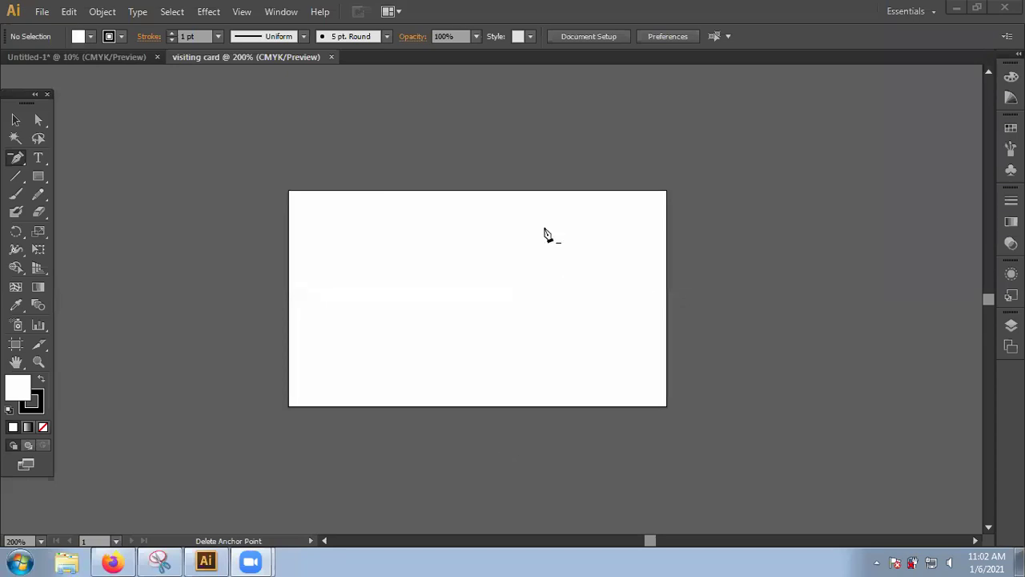
pyautogui.click(15, 120)
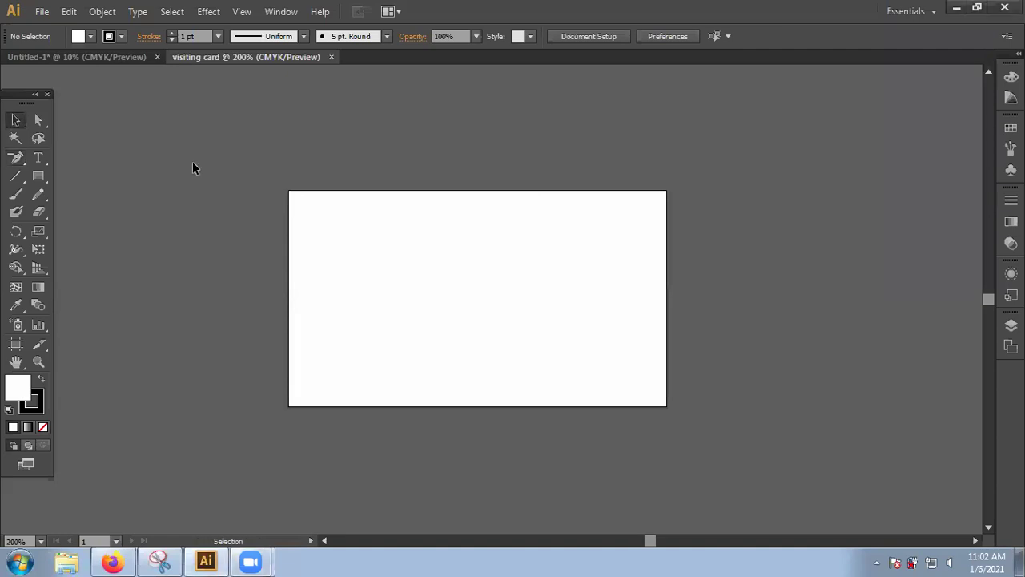
pyautogui.press('ctrl')
pyautogui.hotkey('ctrl', '-')
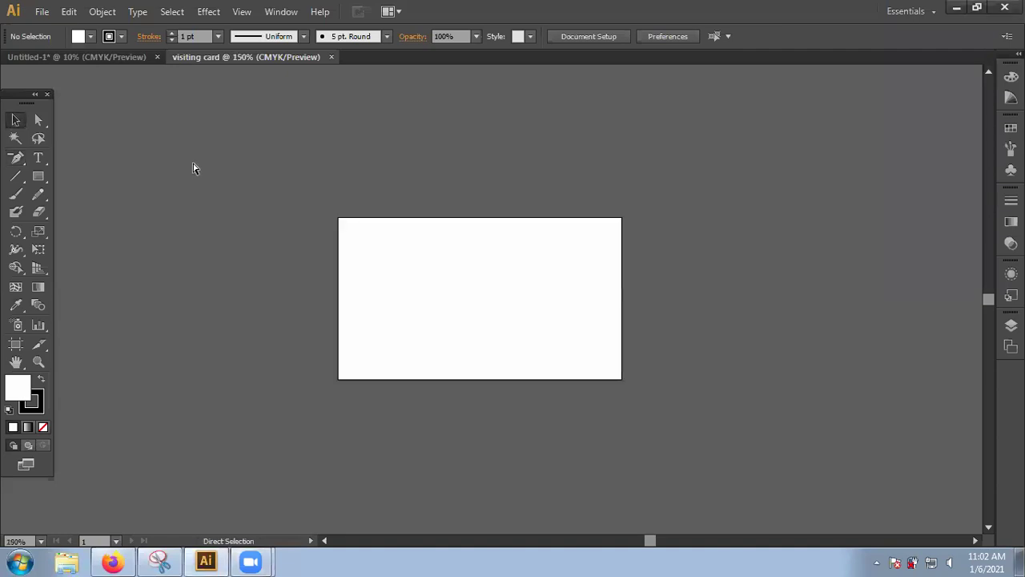
pyautogui.hotkey('ctrl', '-')
pyautogui.hotkey('ctrl', '-')
pyautogui.hotkey('ctrl', '-')
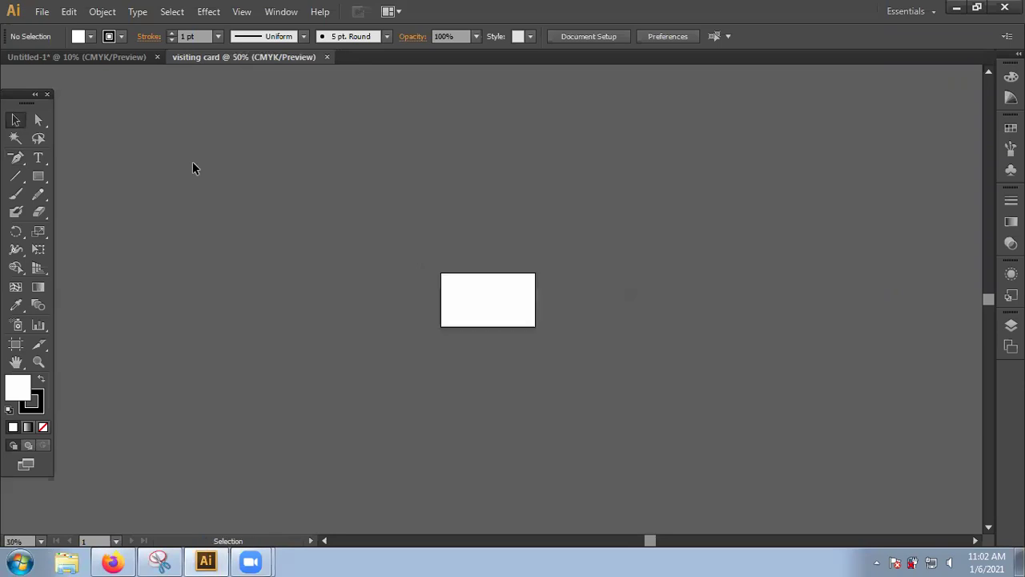
pyautogui.press('ctrl')
pyautogui.hotkey('ctrl', '+')
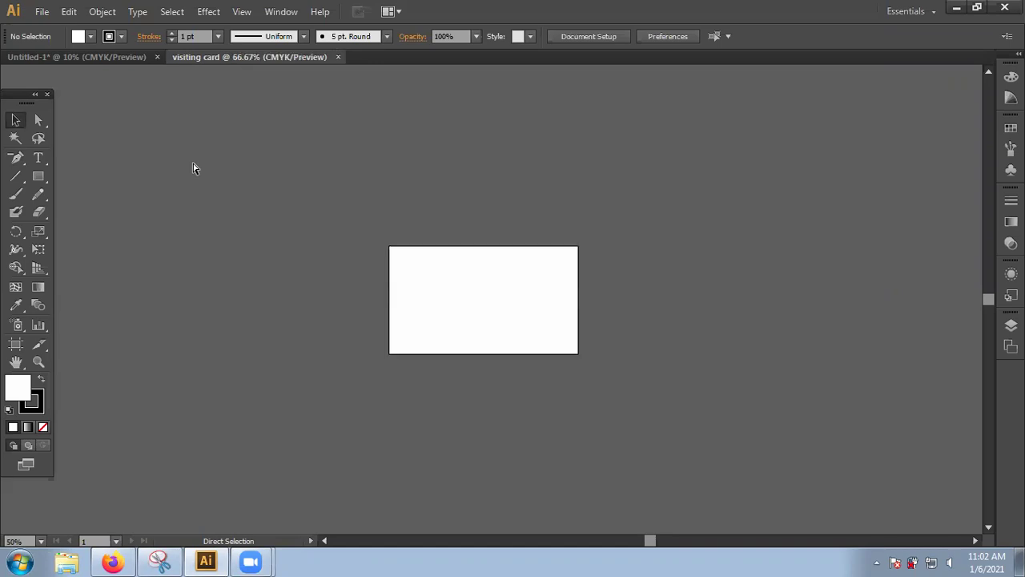
pyautogui.hotkey('ctrl', '+')
pyautogui.hotkey('ctrl', '+')
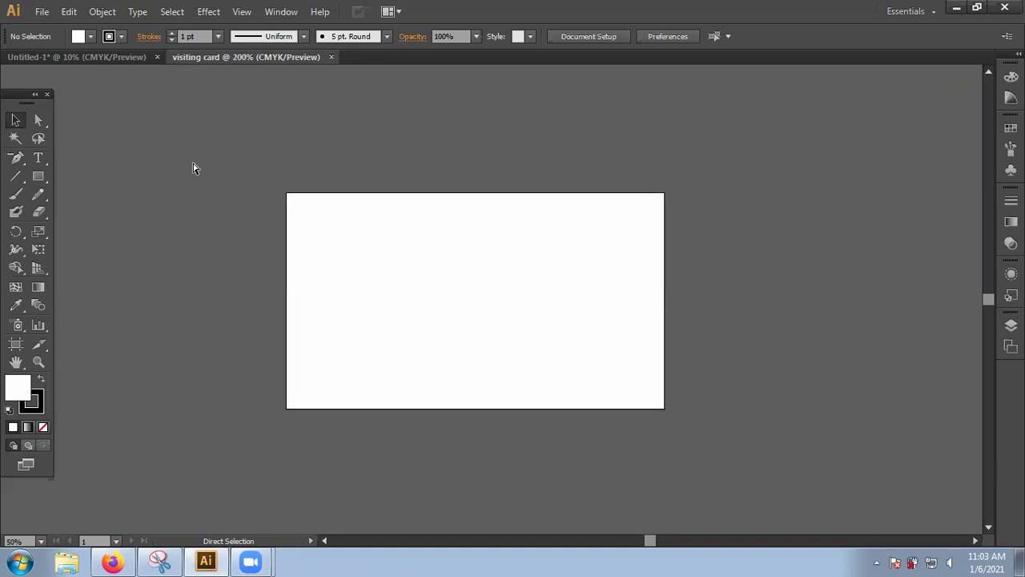
pyautogui.hotkey('ctrl', '+')
pyautogui.hotkey('ctrl', '-')
pyautogui.hotkey('ctrl', '-')
pyautogui.hotkey('ctrl', '-')
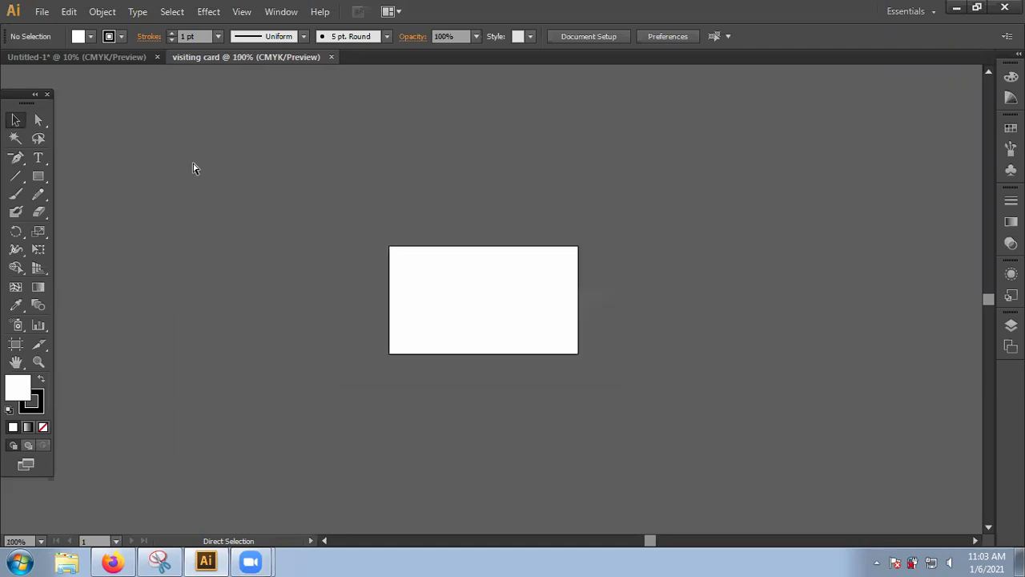
pyautogui.hotkey('ctrl', '-')
pyautogui.hotkey('ctrl', '-')
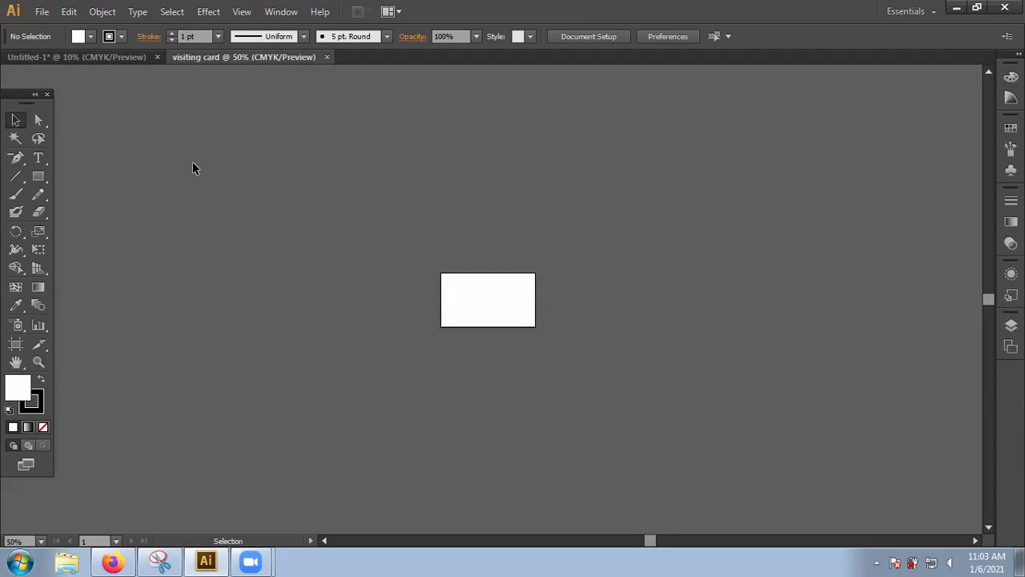
pyautogui.press('a')
pyautogui.hotkey('ctrl', '+')
pyautogui.hotkey('ctrl', '+')
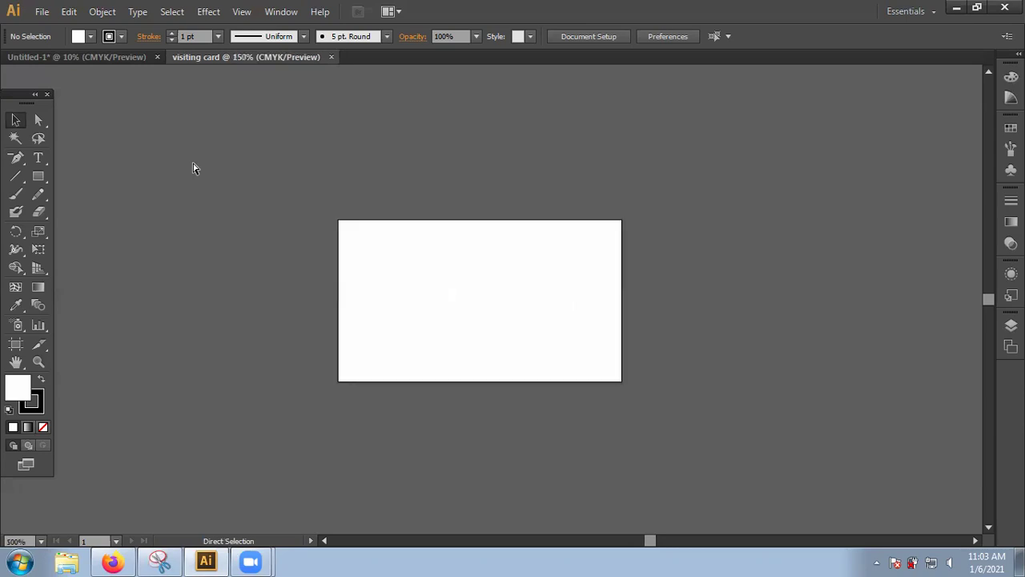
pyautogui.hotkey('ctrl', '+')
pyautogui.hotkey('ctrl', '+')
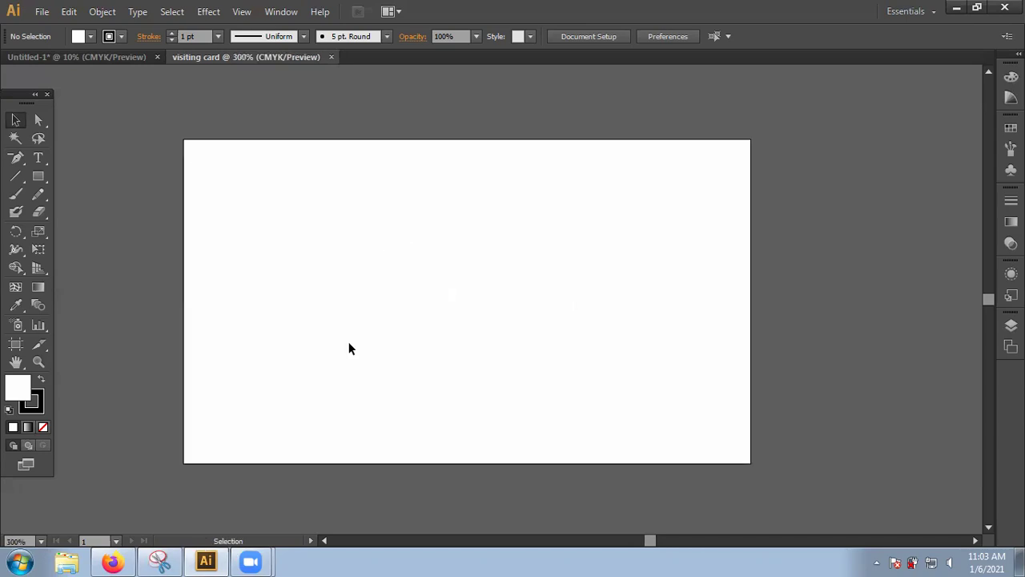
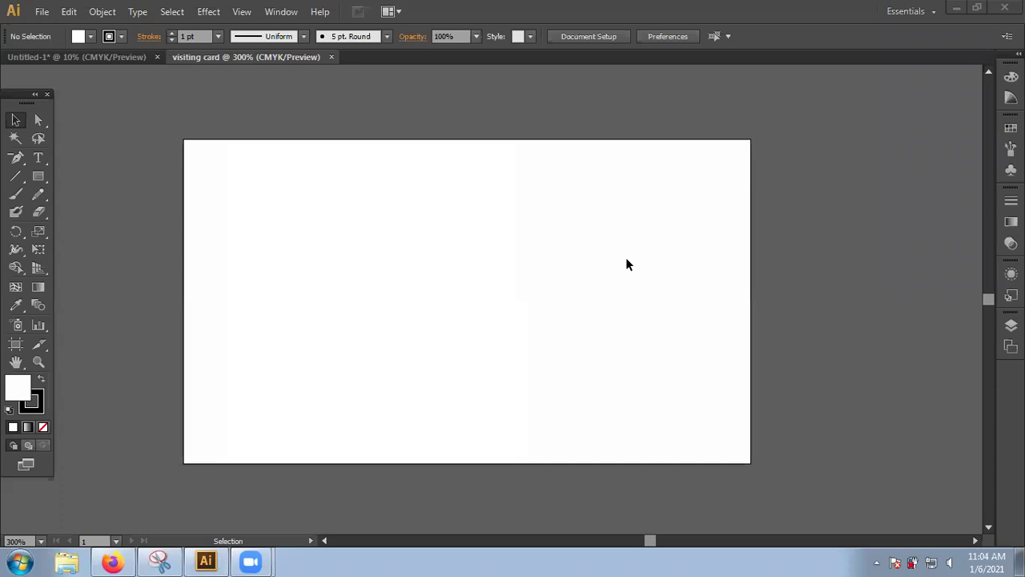
# Check the Facebook profile page in Firefox, then return to Illustrator with the Rectangle Tool active.
pyautogui.click(112, 561)
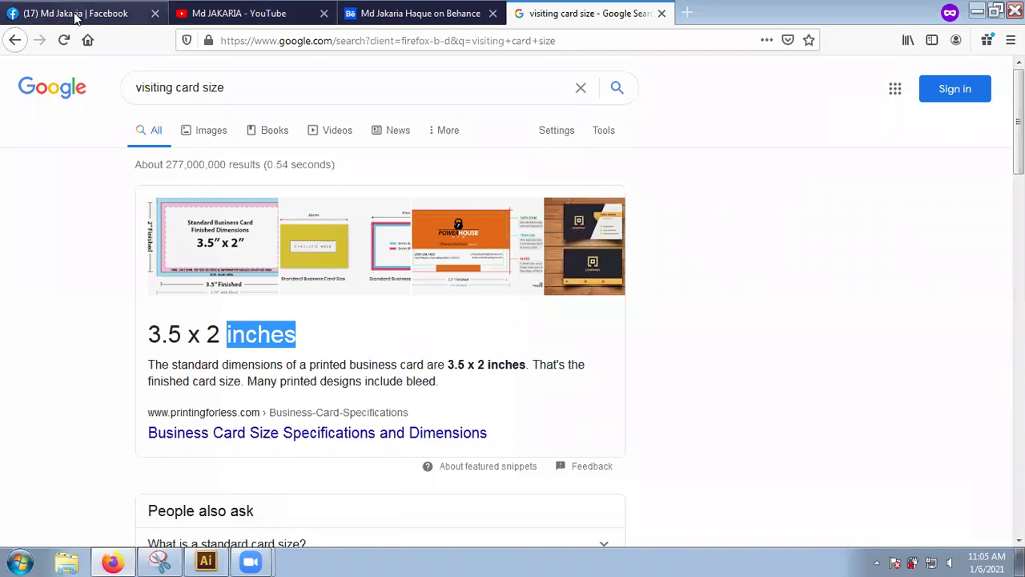
pyautogui.hotkey('ctrl', '1')
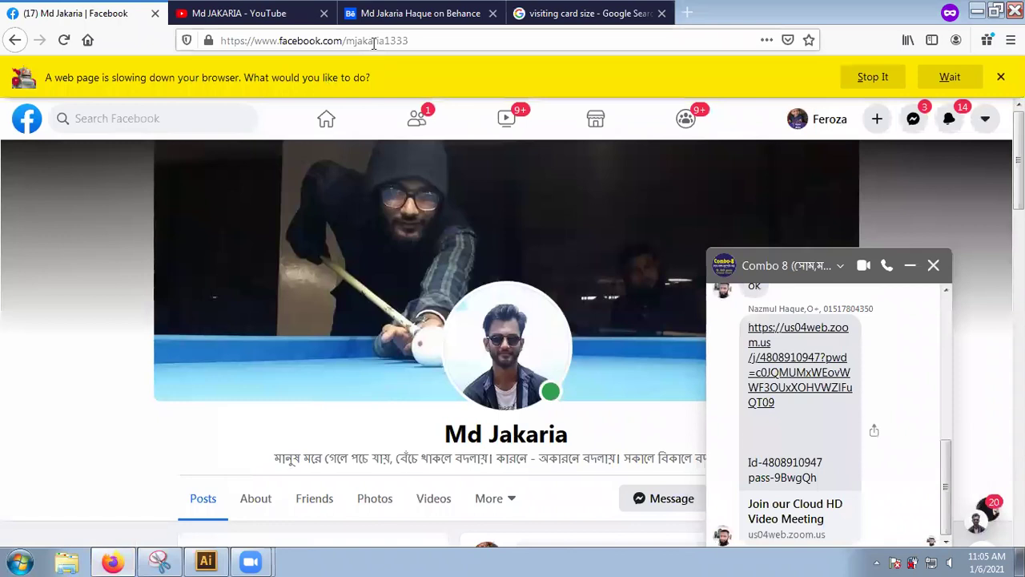
pyautogui.click(373, 43)
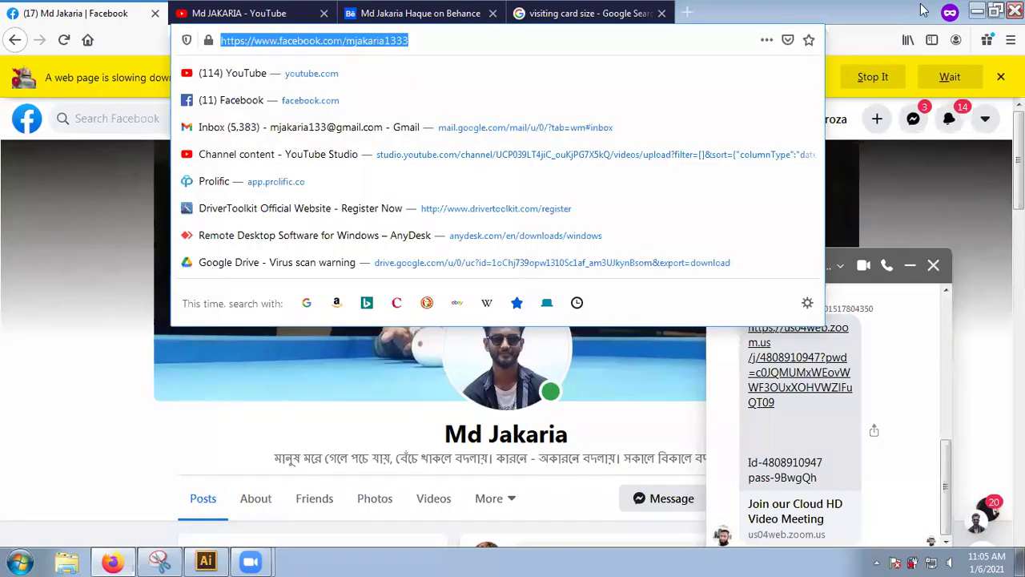
pyautogui.click(976, 13)
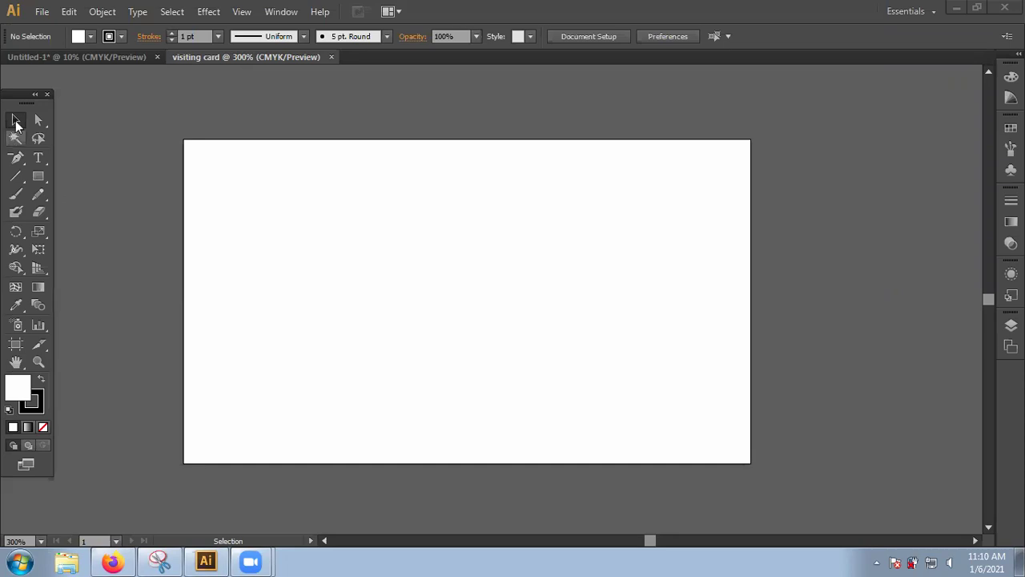
pyautogui.click(42, 179)
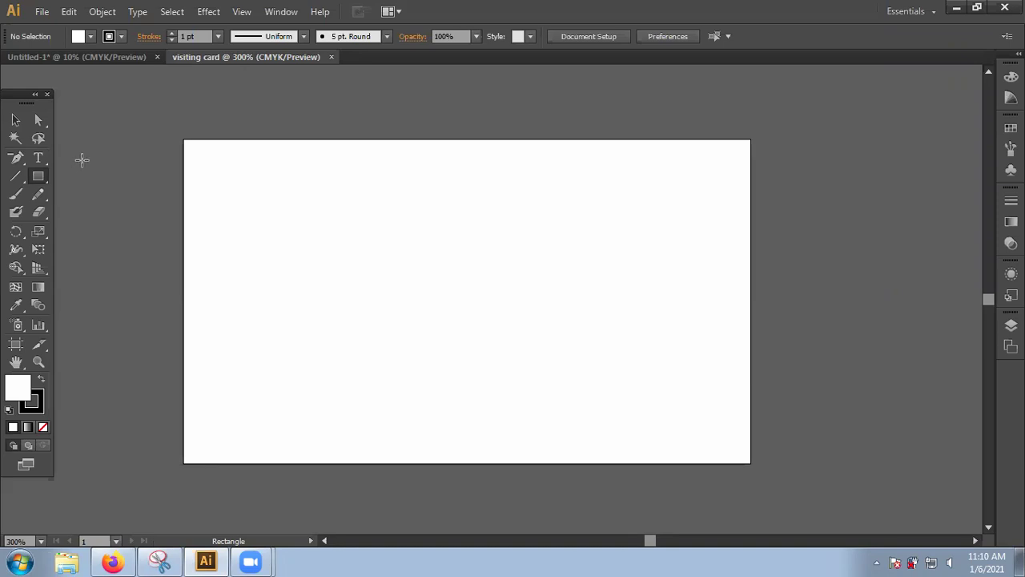
# Draw seven practice rectangles across the artboard's top, right and bottom edges, then select the top-left one.
pyautogui.moveTo(79, 155); pyautogui.dragTo(236, 253)
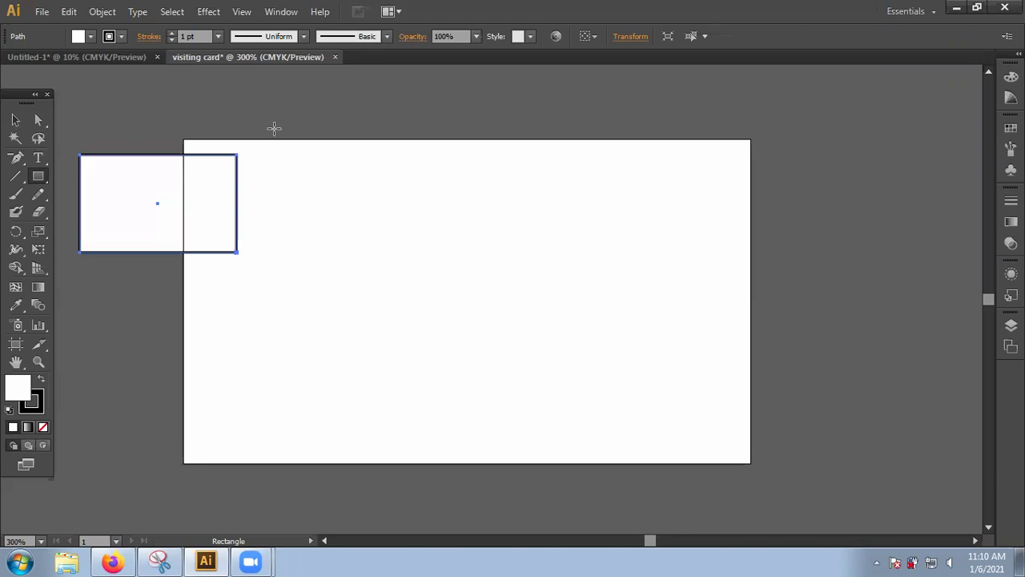
pyautogui.moveTo(287, 104); pyautogui.dragTo(374, 185)
pyautogui.moveTo(436, 90)
pyautogui.mouseDown()
pyautogui.moveTo(516, 194)
pyautogui.moveTo(534, 187)
pyautogui.mouseUp()
pyautogui.moveTo(570, 101)
pyautogui.mouseDown()
pyautogui.moveTo(611, 153)
pyautogui.moveTo(695, 209)
pyautogui.moveTo(827, 266)
pyautogui.mouseUp()
pyautogui.moveTo(819, 366); pyautogui.dragTo(691, 294)
pyautogui.moveTo(457, 435); pyautogui.dragTo(535, 471)
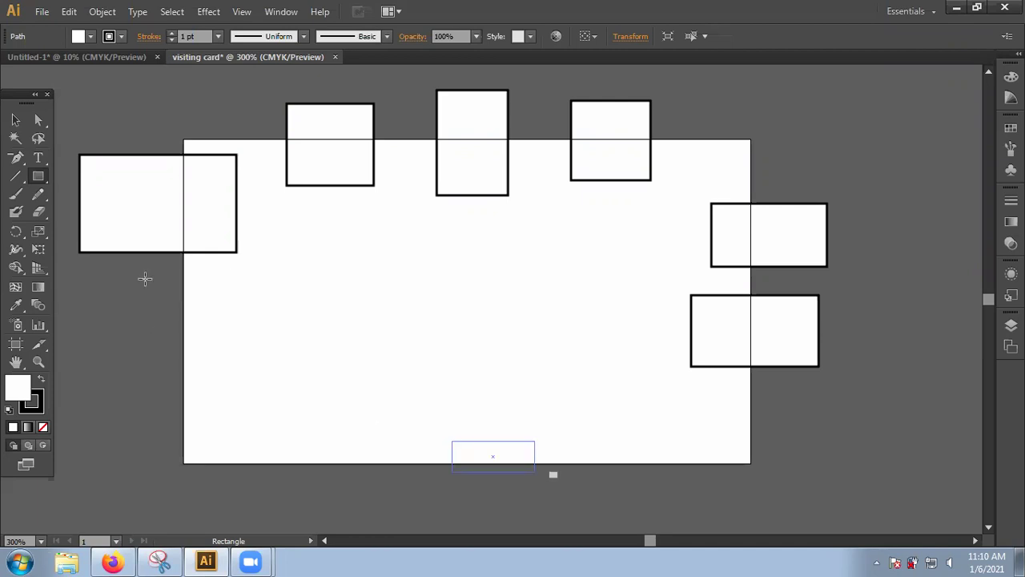
pyautogui.moveTo(212, 286); pyautogui.dragTo(350, 366)
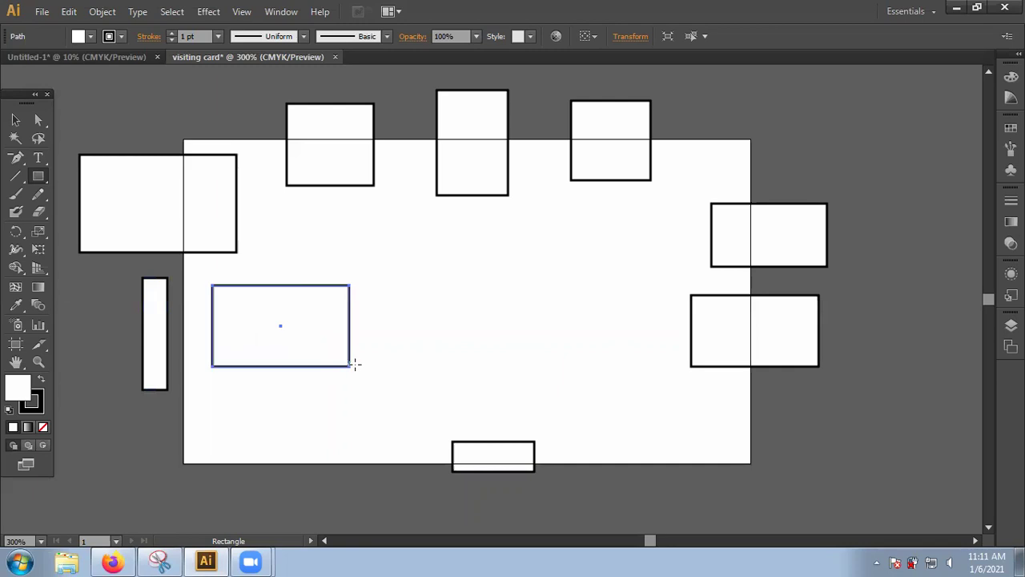
pyautogui.click(17, 121)
pyautogui.click(111, 169)
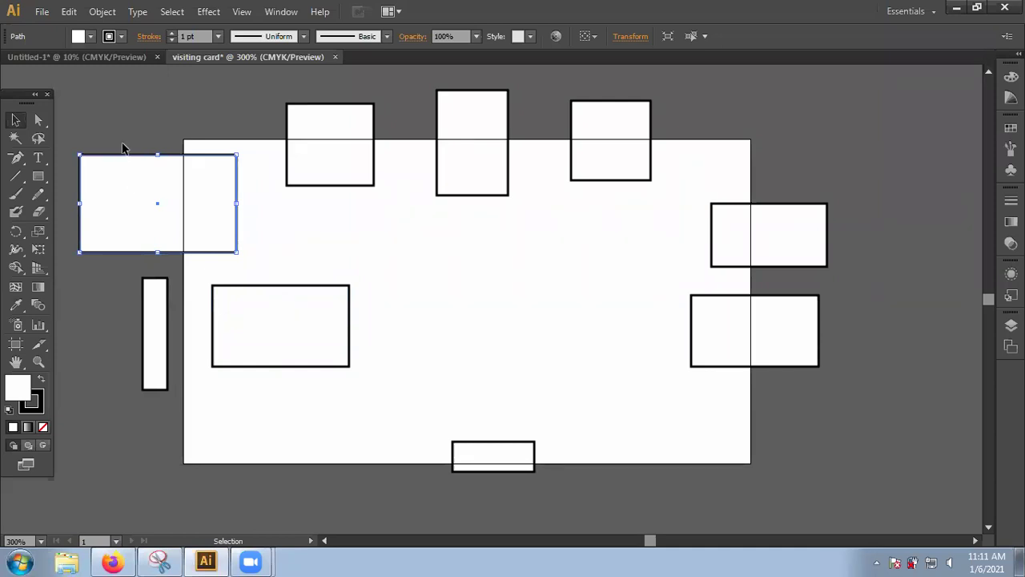
# Reposition the large top-left rectangle higher above the artboard.
pyautogui.hotkey('ctrl', 'shift', 'a')
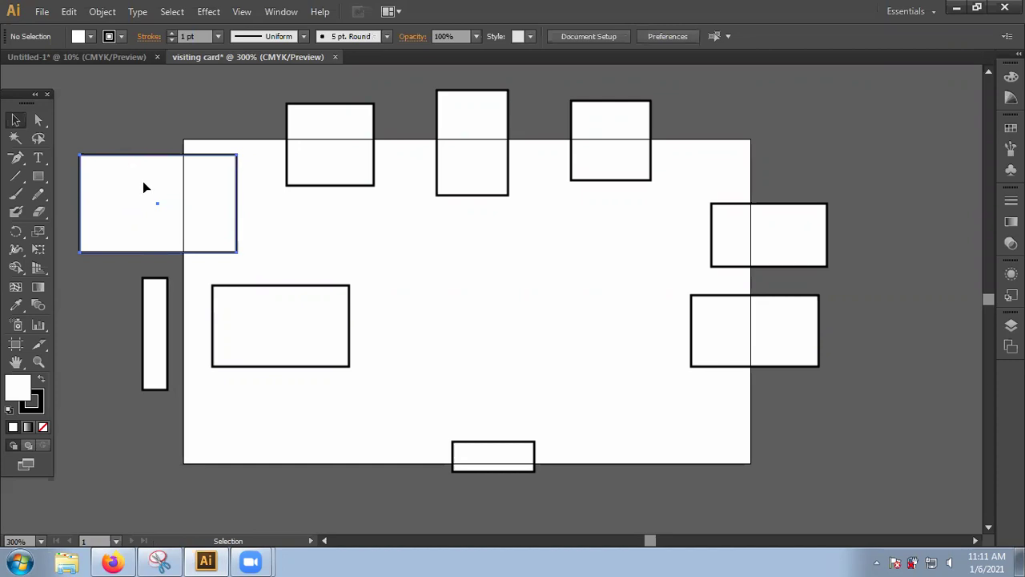
pyautogui.click(141, 183)
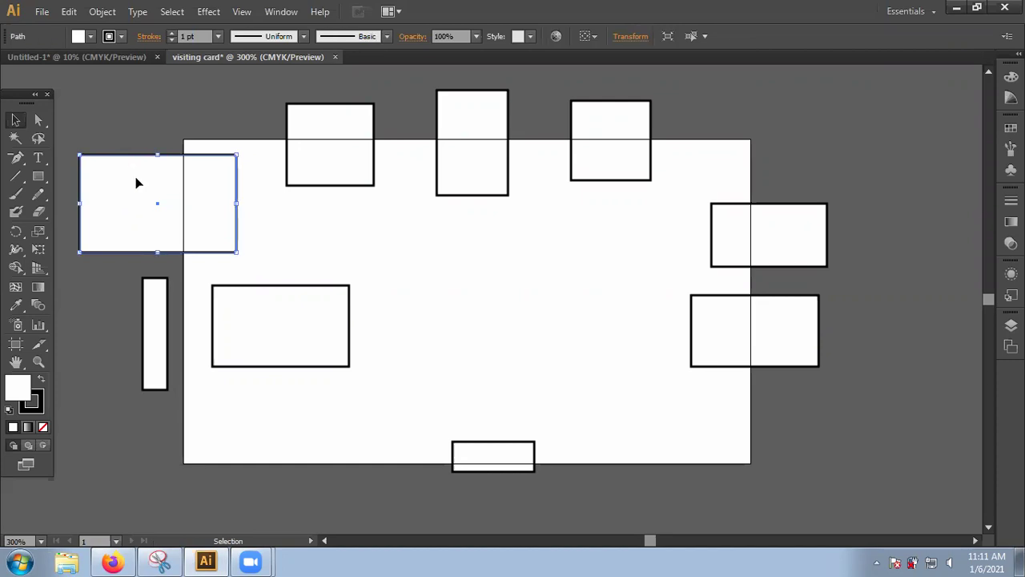
pyautogui.moveTo(131, 158); pyautogui.dragTo(142, 157)
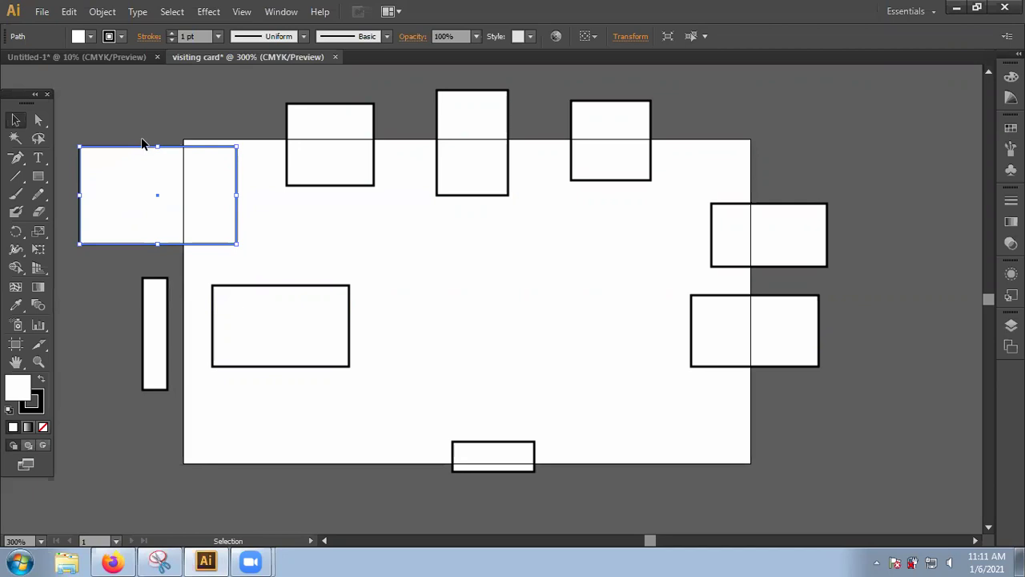
pyautogui.moveTo(174, 176)
pyautogui.mouseDown()
pyautogui.moveTo(124, 140)
pyautogui.moveTo(118, 182)
pyautogui.mouseUp()
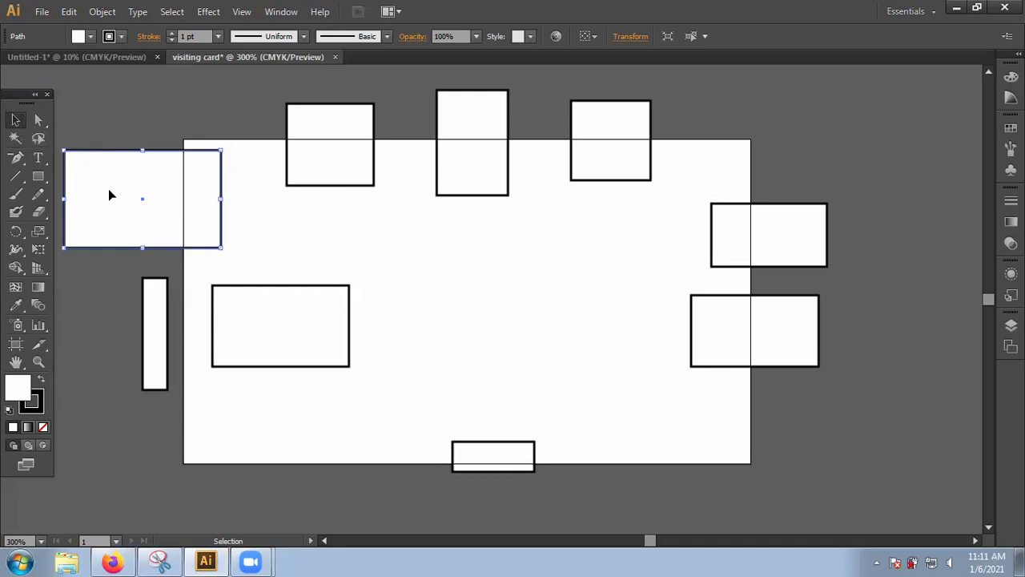
pyautogui.click(15, 119)
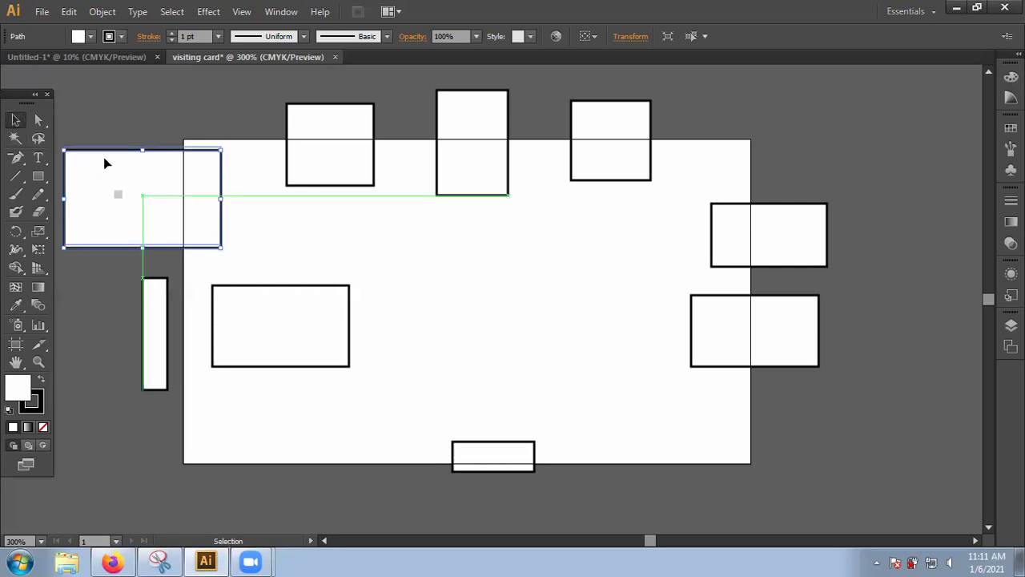
pyautogui.hotkey('ctrl', 'z')
pyautogui.moveTo(105, 134); pyautogui.dragTo(138, 149)
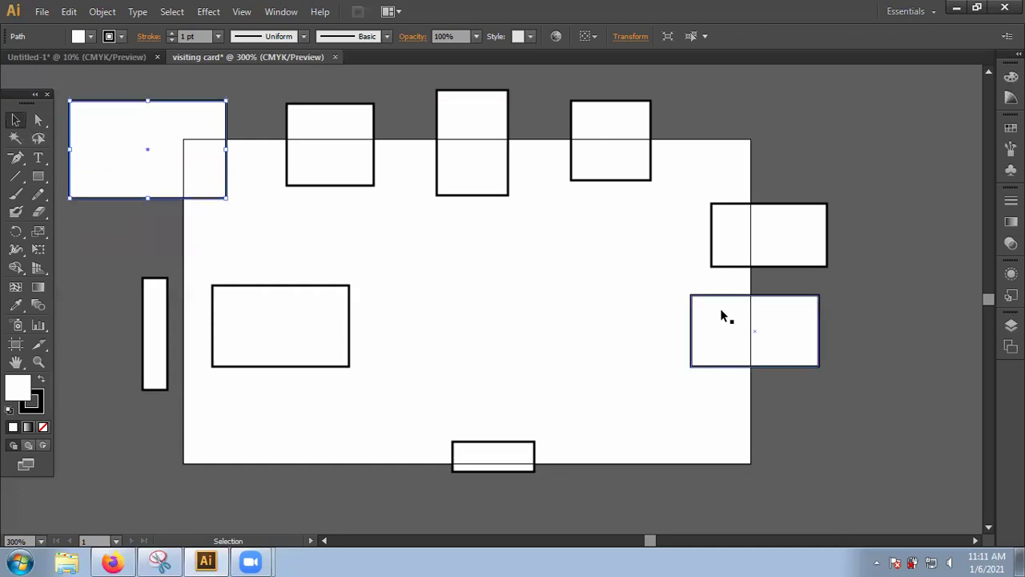
# Nudge the lower-right rectangle slightly down and select the rectangles along the top-right.
pyautogui.moveTo(783, 339); pyautogui.dragTo(784, 341)
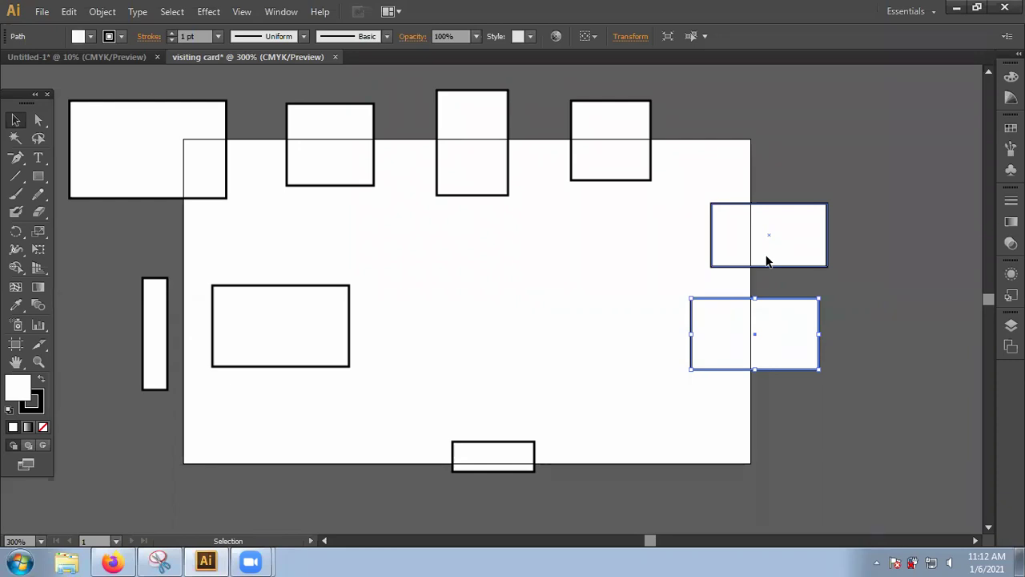
pyautogui.click(807, 234)
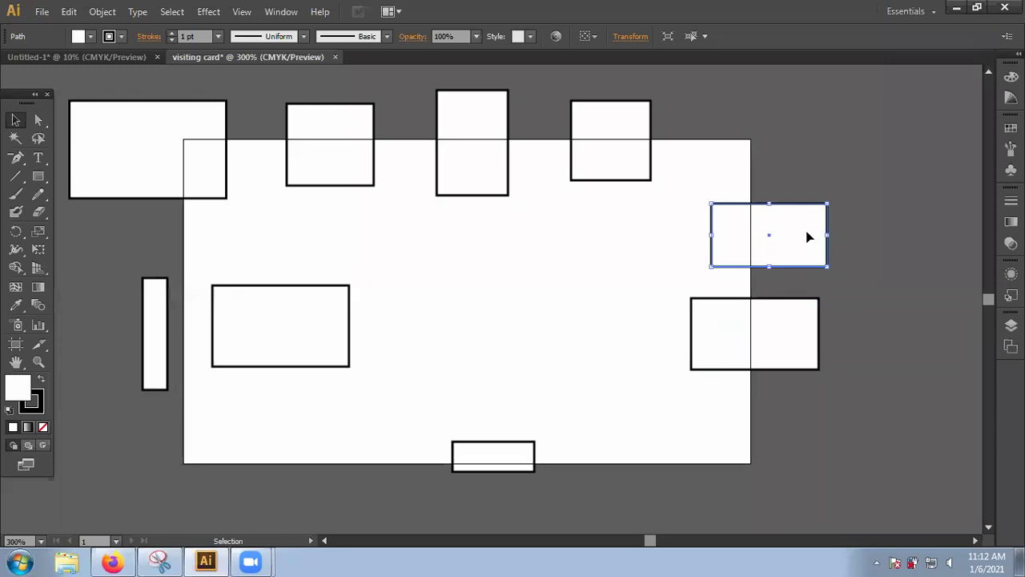
pyautogui.click(629, 140)
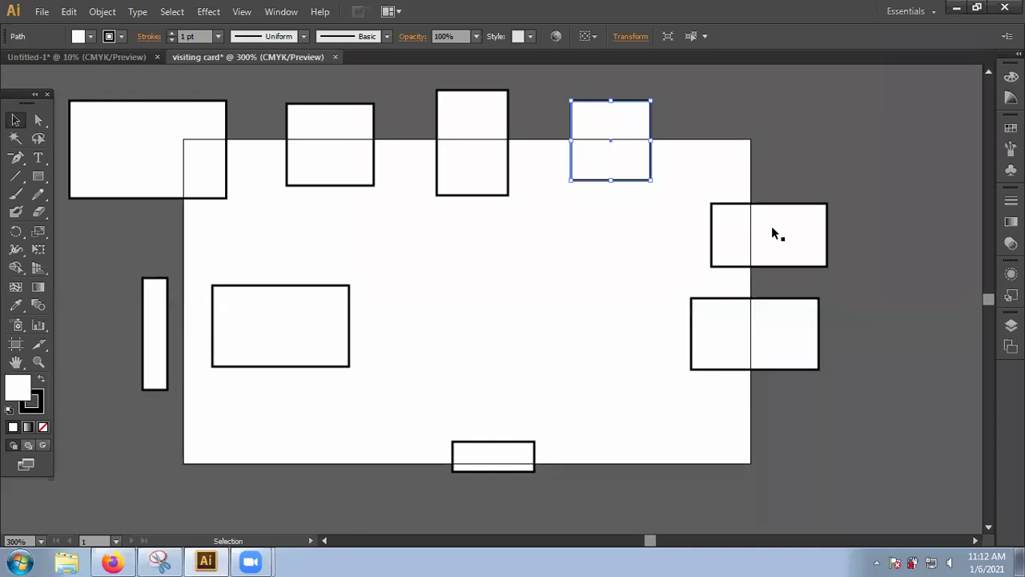
# Shift the two top-right rectangles slightly up and right, then select the large top-left rectangle.
pyautogui.moveTo(791, 231); pyautogui.dragTo(812, 200)
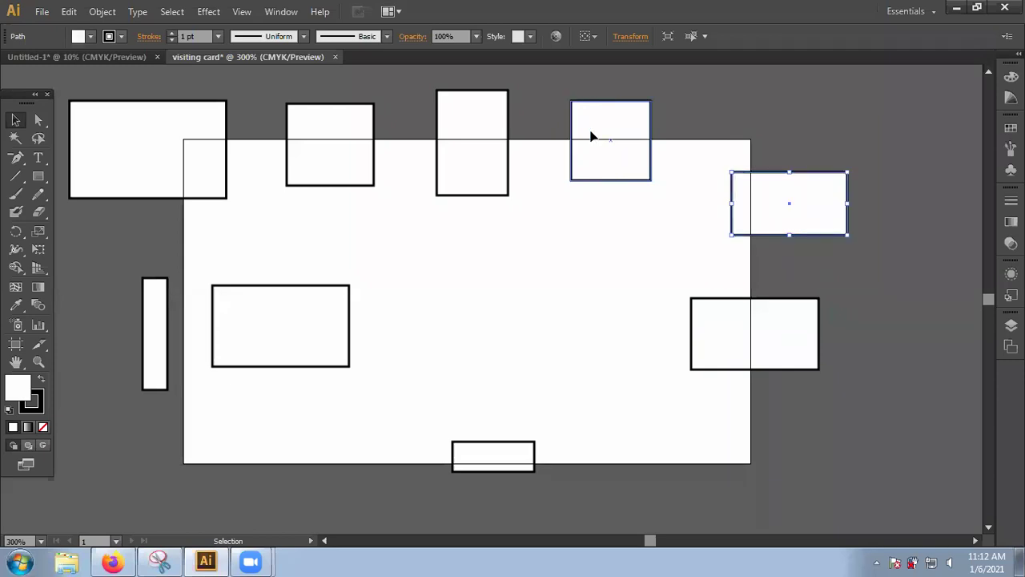
pyautogui.moveTo(592, 136); pyautogui.dragTo(596, 121)
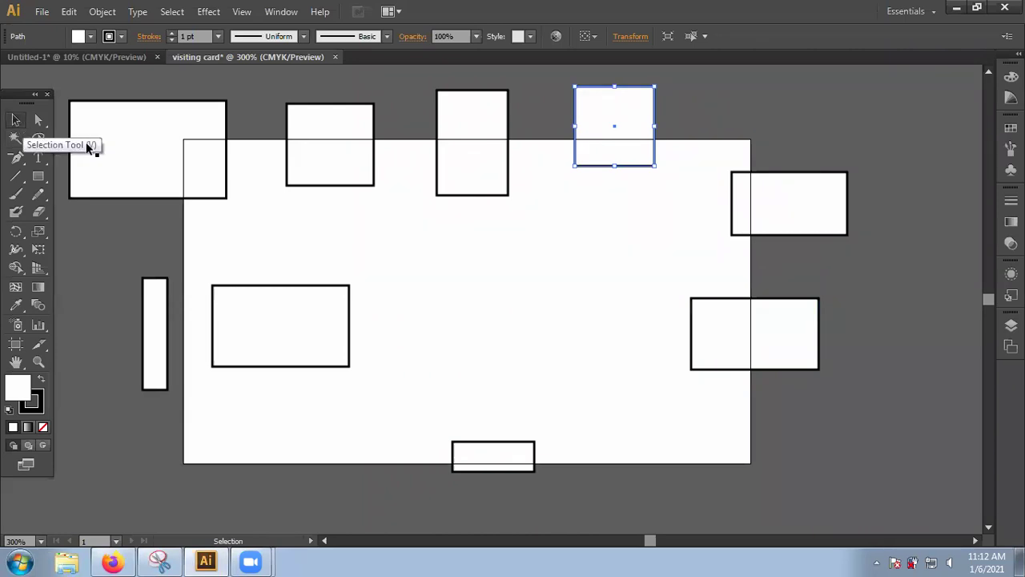
pyautogui.click(208, 192)
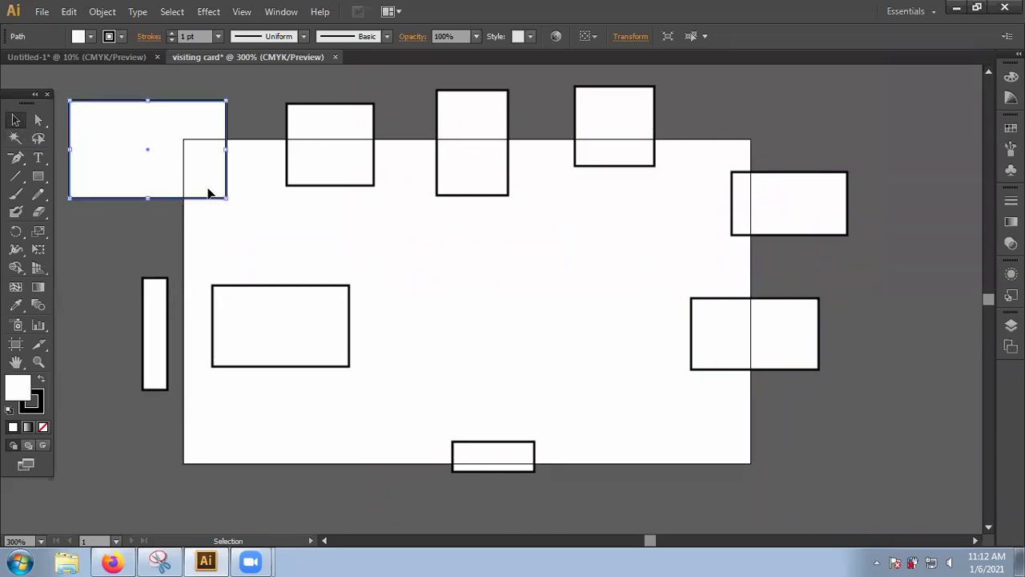
pyautogui.moveTo(208, 192); pyautogui.dragTo(227, 194)
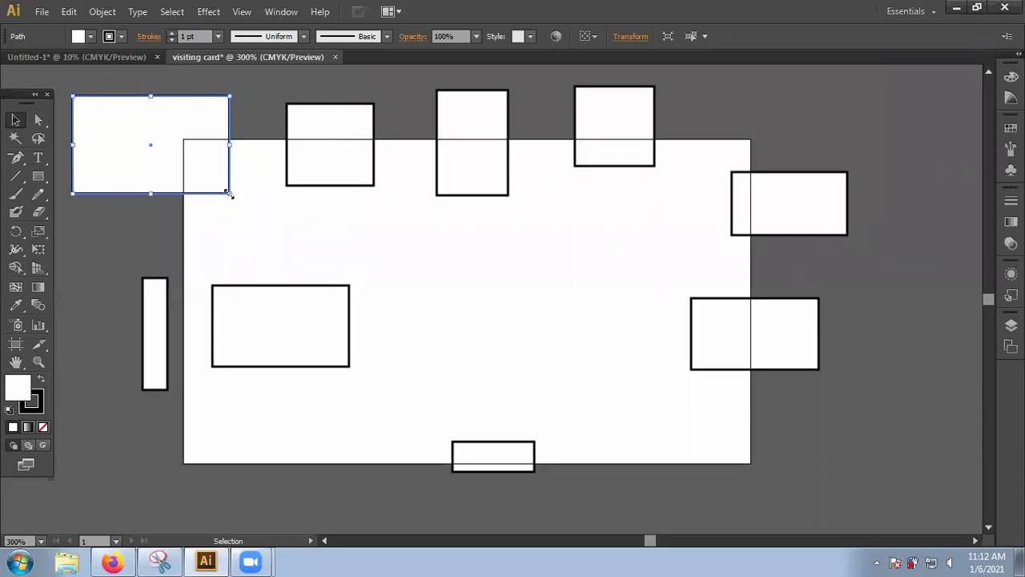
# Shrink the top-left rectangle and move it to straddle the card's left edge.
pyautogui.moveTo(229, 194); pyautogui.dragTo(179, 166)
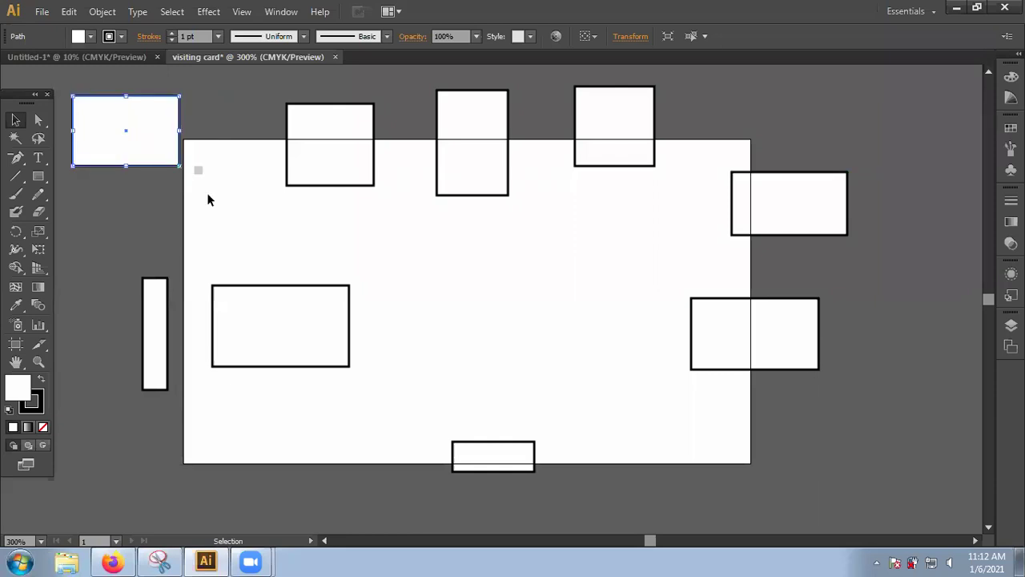
pyautogui.moveTo(178, 165); pyautogui.dragTo(199, 189)
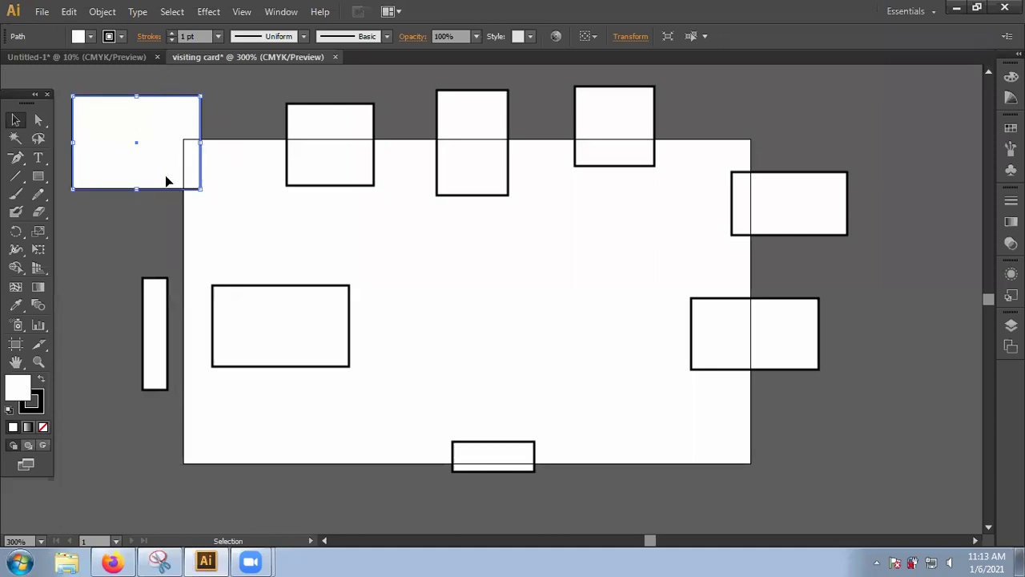
pyautogui.moveTo(144, 135); pyautogui.dragTo(167, 181)
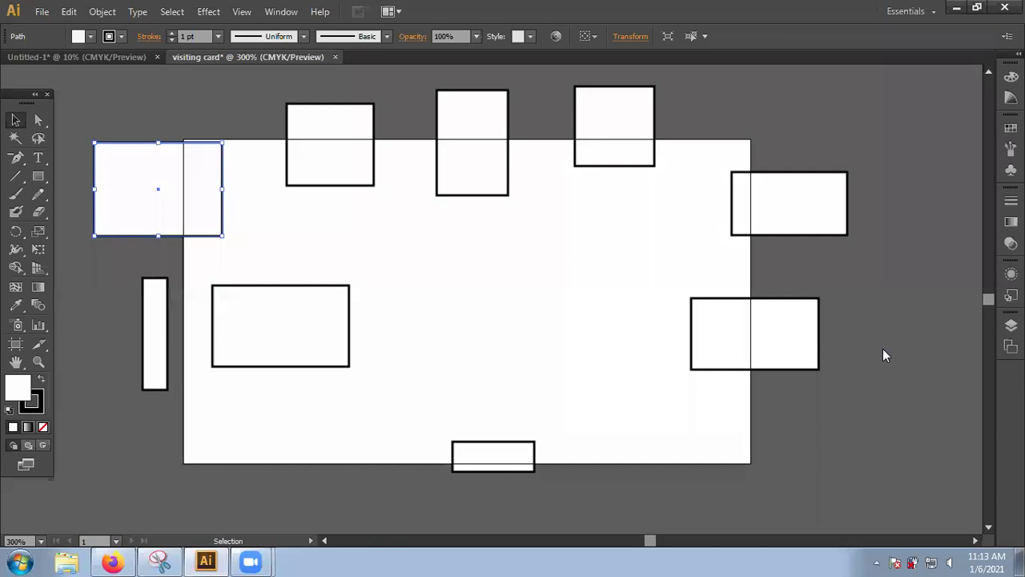
pyautogui.scroll(-1, 883, 349)
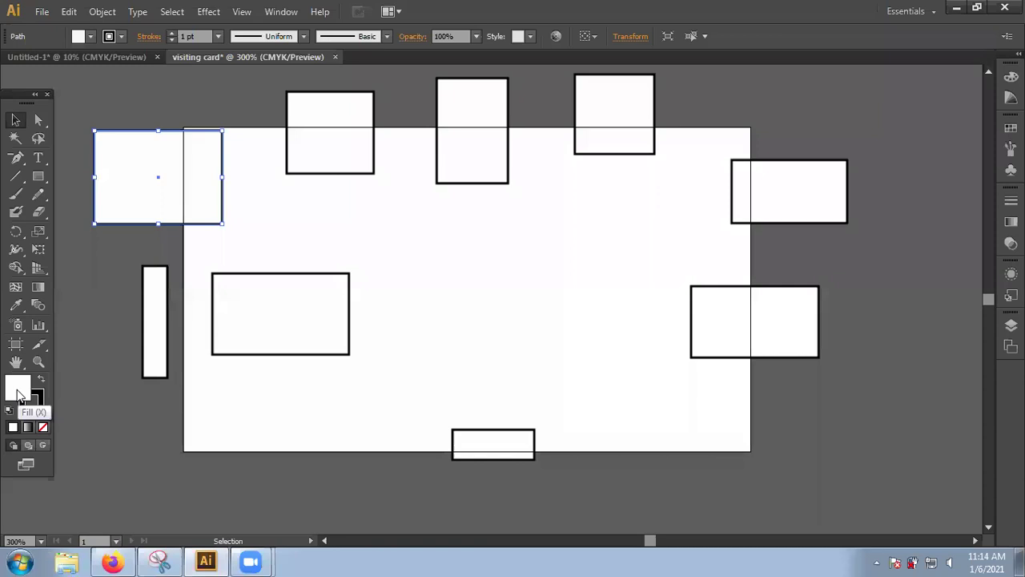
# Fill the rectangle at the card's top-left corner with bright green (00FF85).
pyautogui.doubleClick(18, 394)
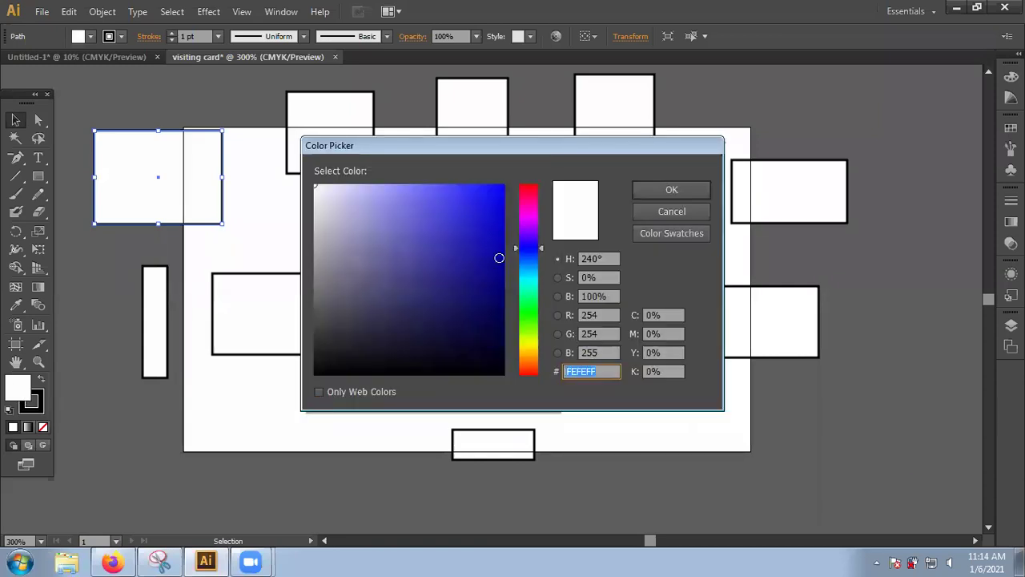
pyautogui.click(530, 295)
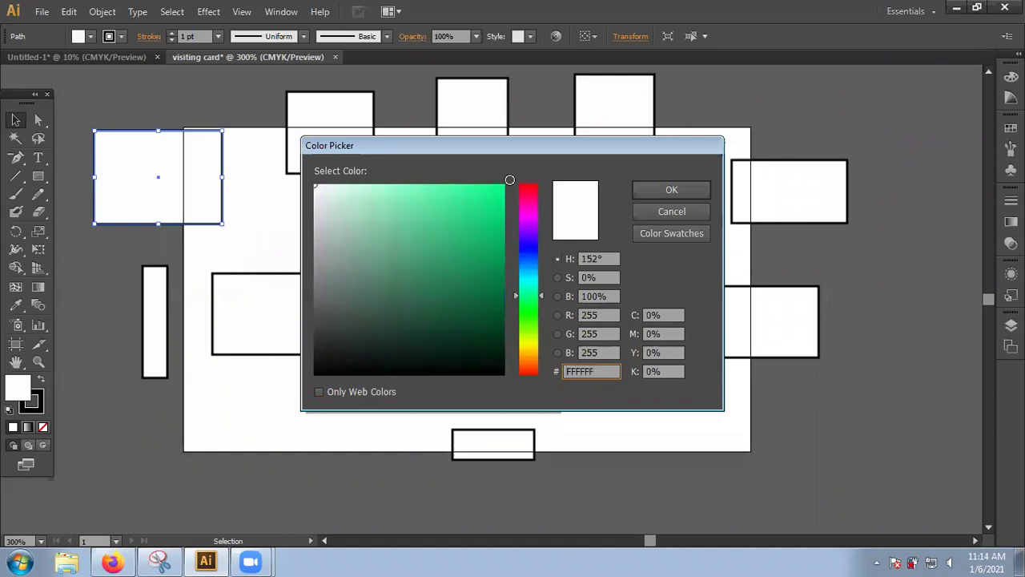
pyautogui.click(509, 179)
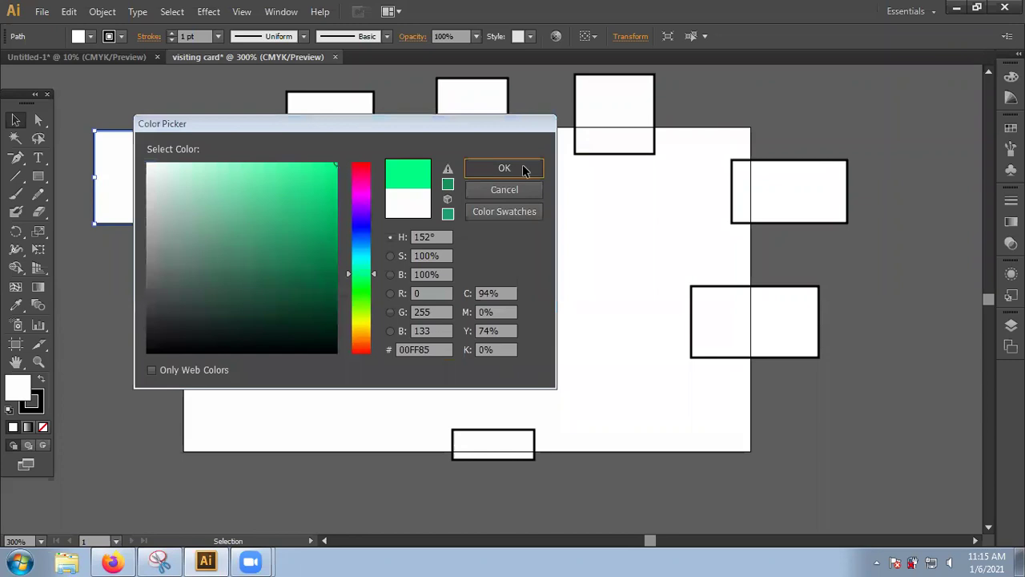
pyautogui.click(522, 169)
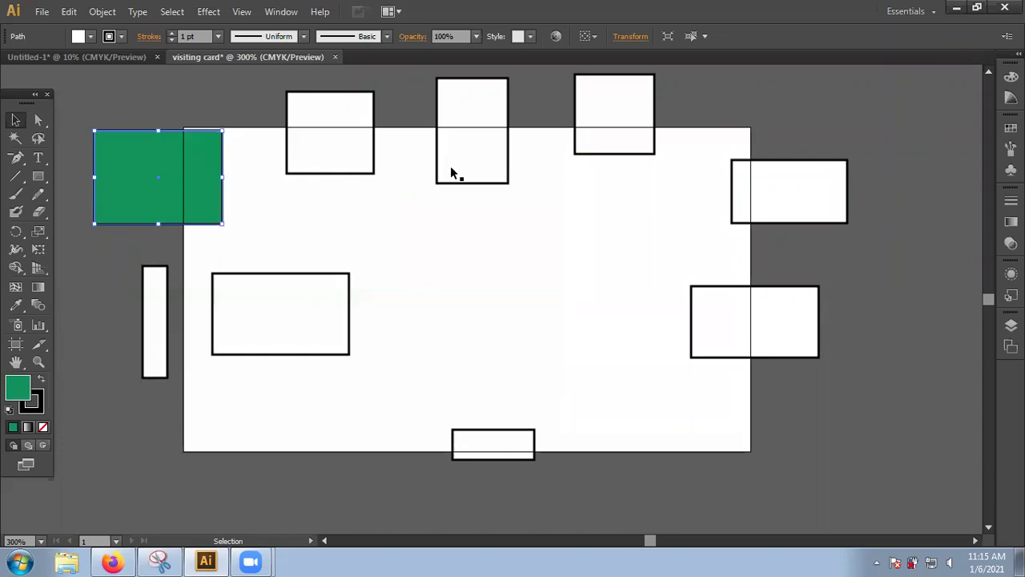
pyautogui.click(117, 235)
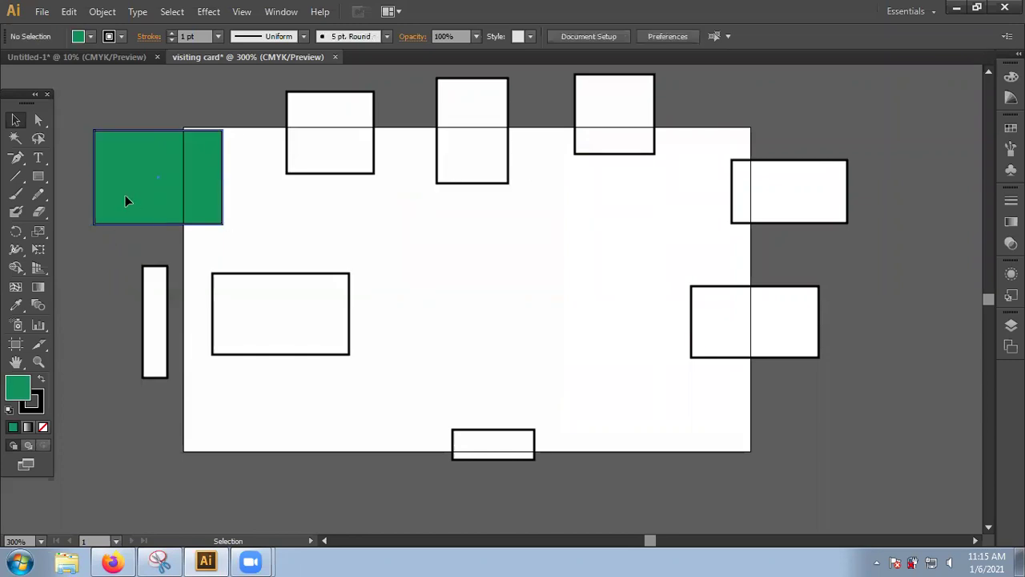
pyautogui.click(125, 195)
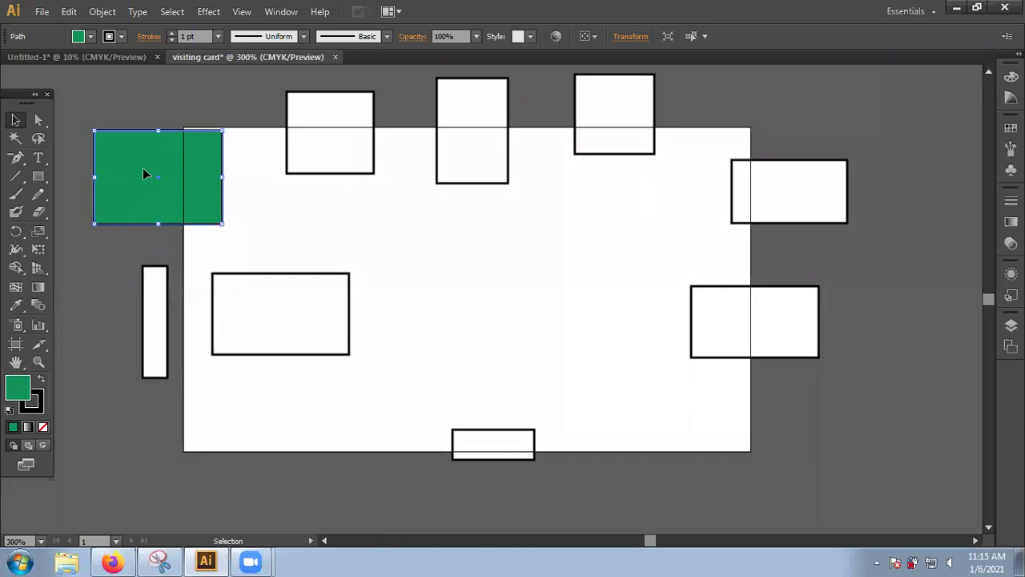
# Select the white rectangle straddling the card's top edge and make its stroke active with X.
pyautogui.click(357, 150)
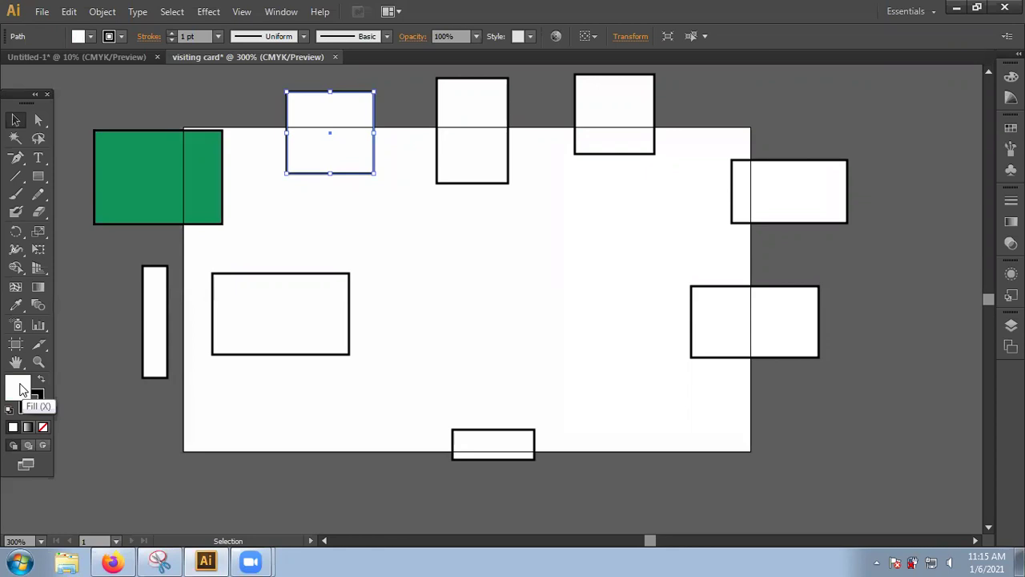
pyautogui.press('x')
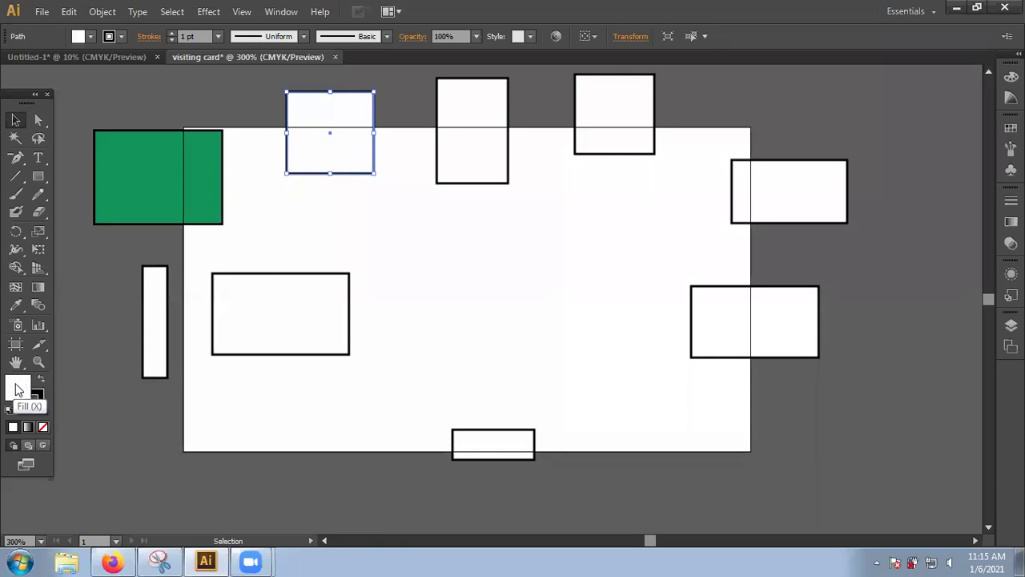
# Open the Fill colour picker for the top-edge rectangle and set the hue to yellow.
pyautogui.doubleClick(19, 390)
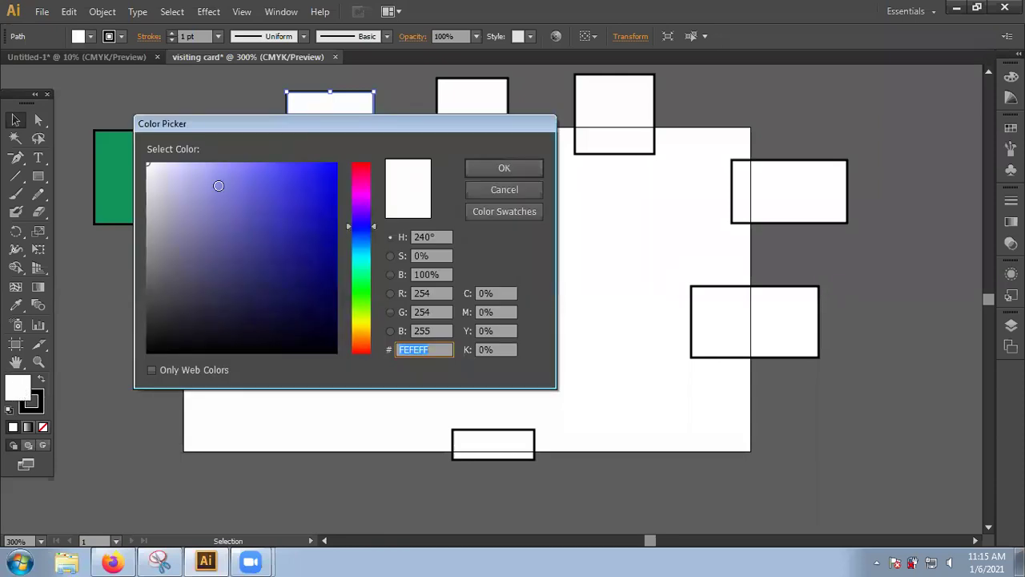
pyautogui.click(359, 273)
pyautogui.click(360, 264)
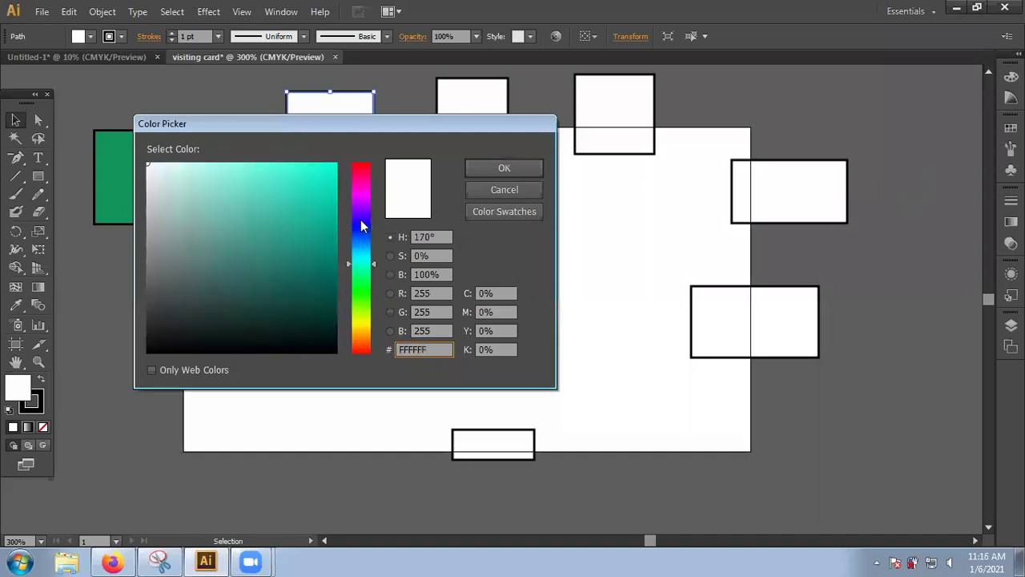
pyautogui.click(362, 216)
pyautogui.click(360, 313)
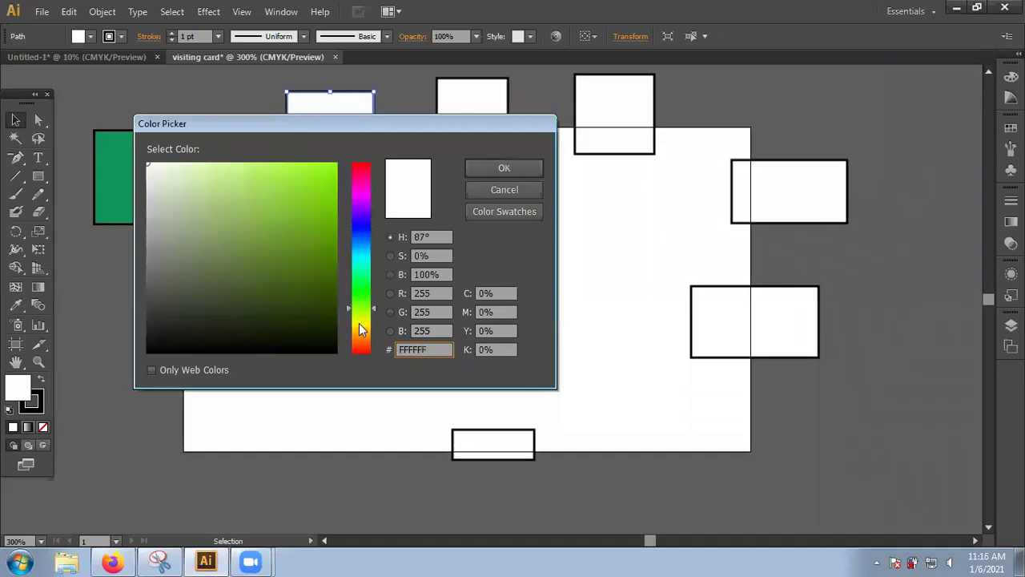
pyautogui.click(360, 324)
# Choose the pure bright yellow FFEC00 and apply it as the rectangle's fill.
pyautogui.click(296, 240)
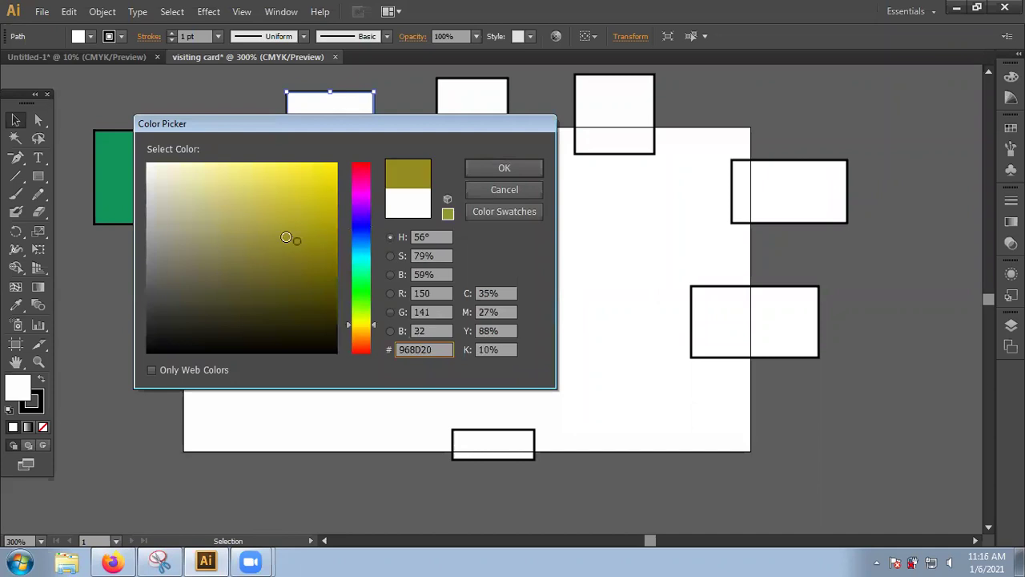
pyautogui.click(294, 225)
pyautogui.click(310, 193)
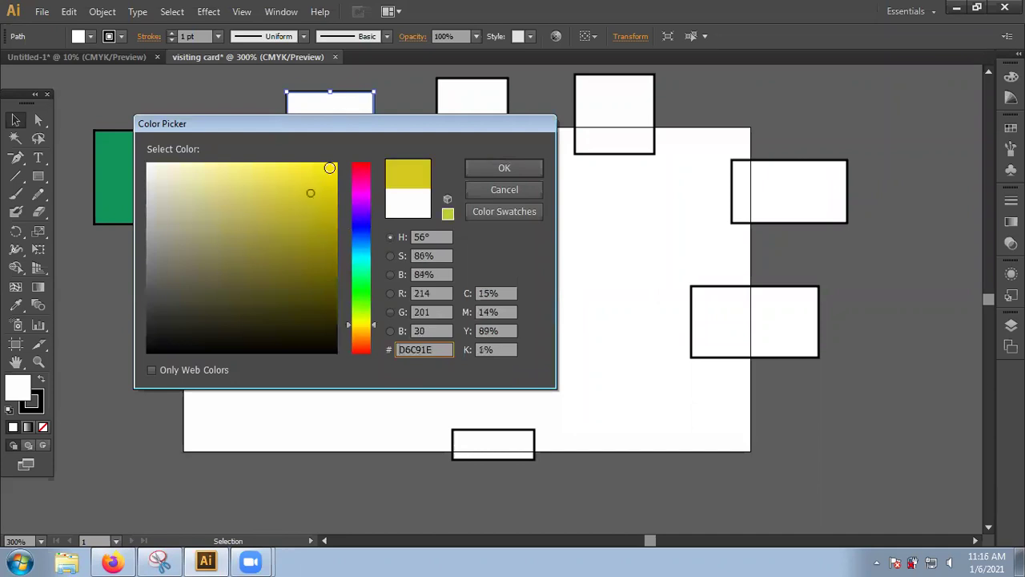
pyautogui.moveTo(332, 161); pyautogui.dragTo(326, 200)
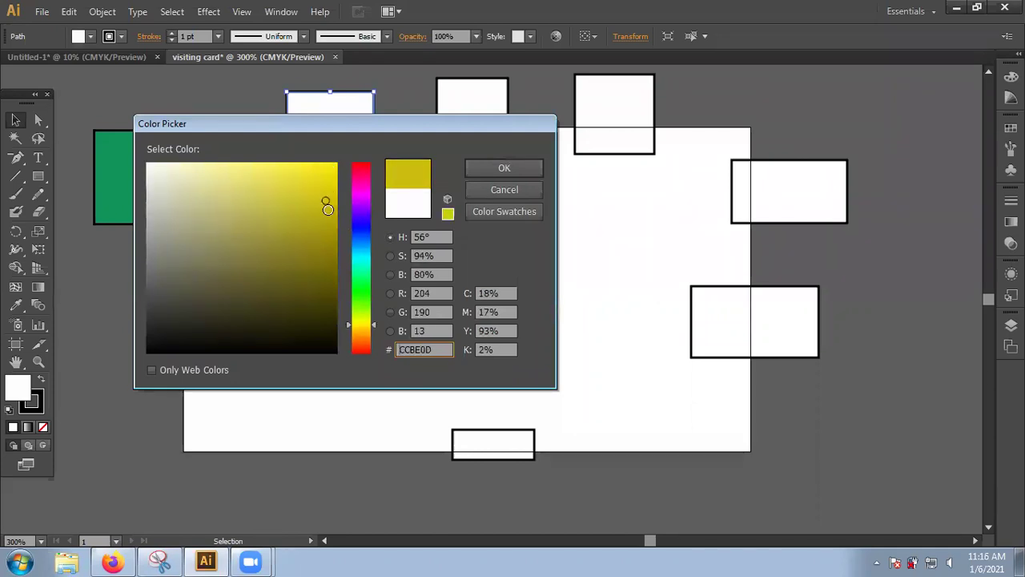
pyautogui.click(329, 225)
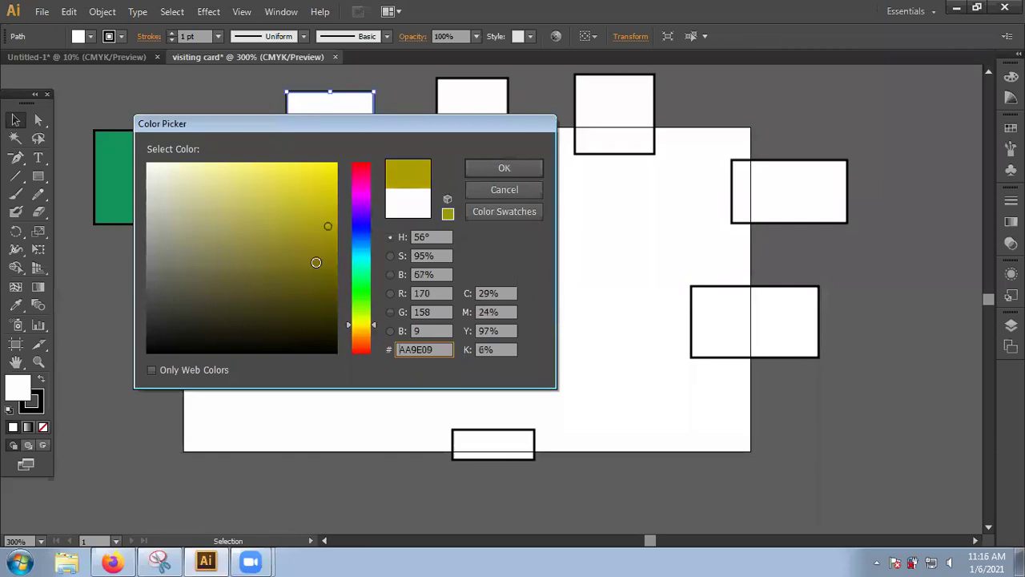
pyautogui.click(314, 230)
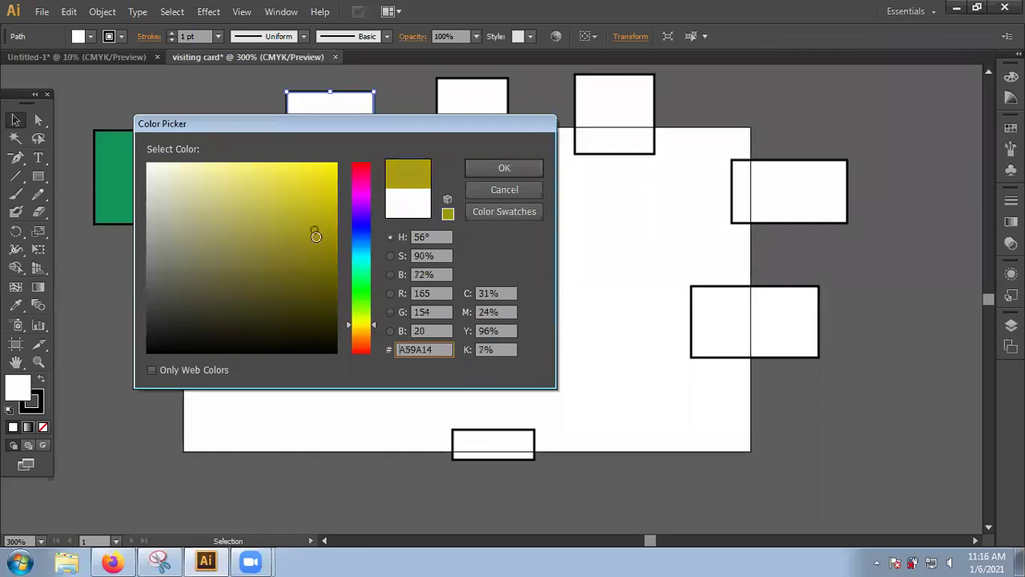
pyautogui.click(317, 258)
pyautogui.click(325, 311)
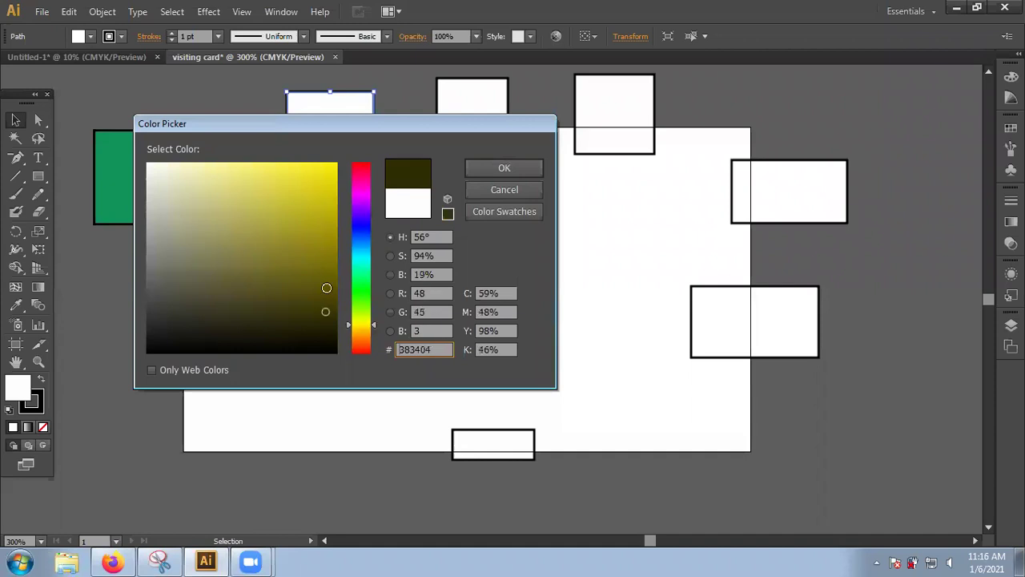
pyautogui.click(325, 252)
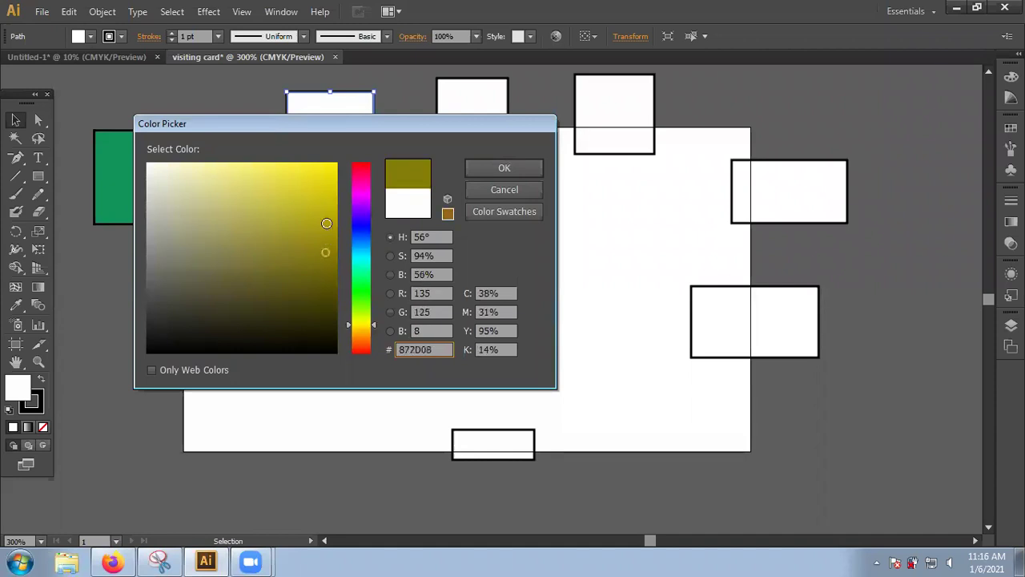
pyautogui.click(329, 182)
pyautogui.click(336, 168)
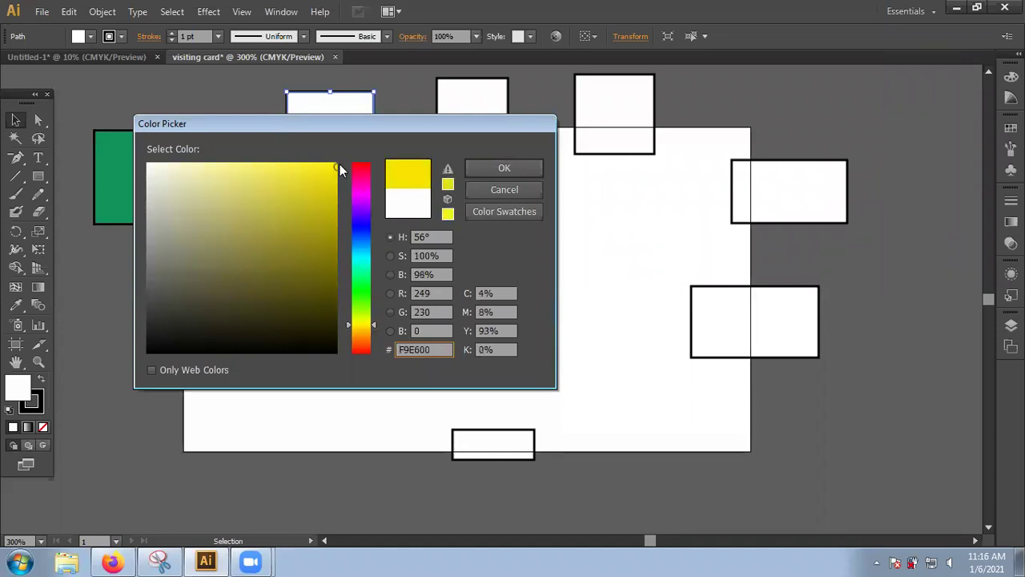
pyautogui.click(507, 166)
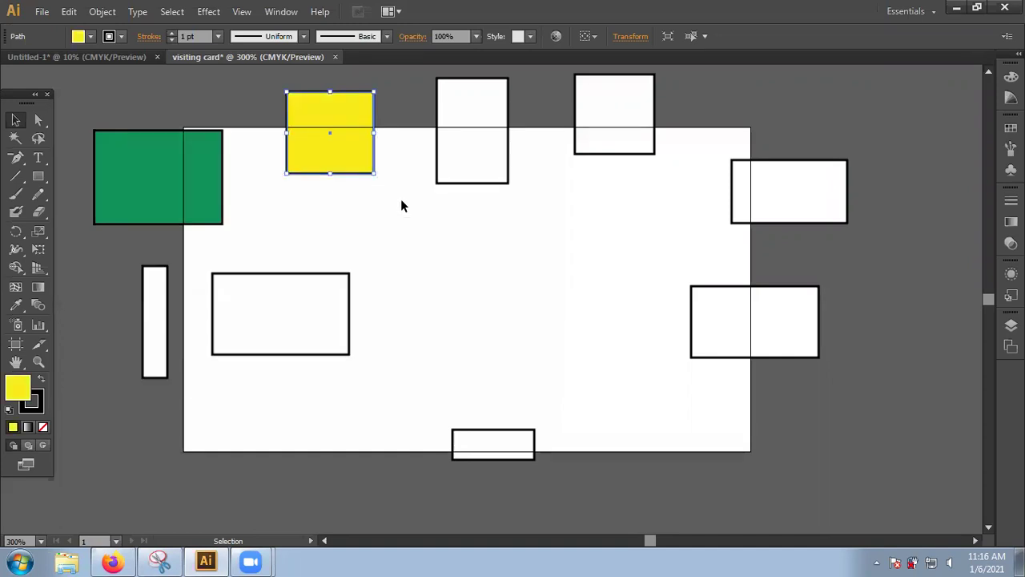
# Reselect the yellow rectangle and bring up the Color panel with F6.
pyautogui.click(386, 188)
pyautogui.click(345, 141)
pyautogui.click(295, 201)
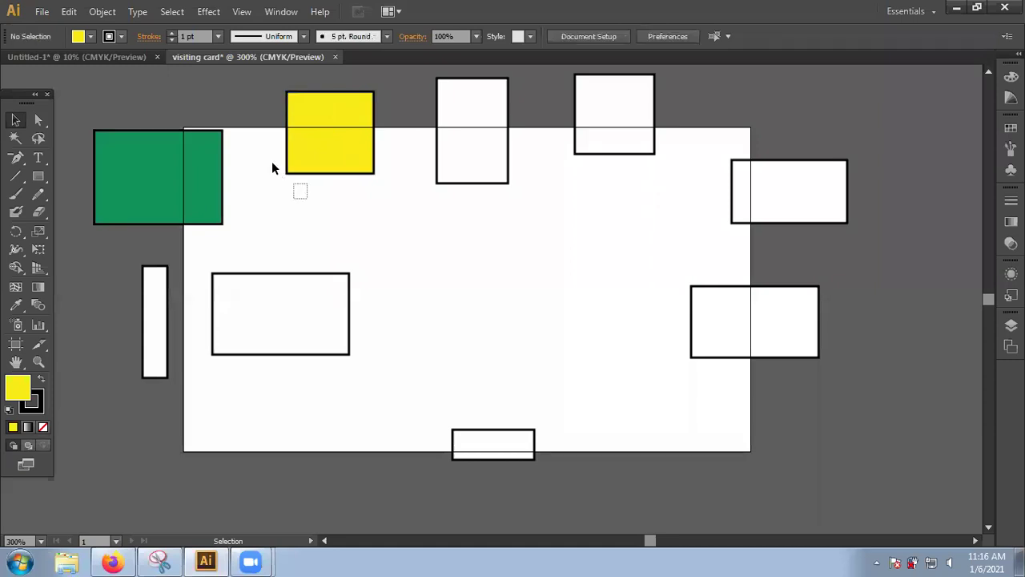
pyautogui.hotkey('ctrl', 'z')
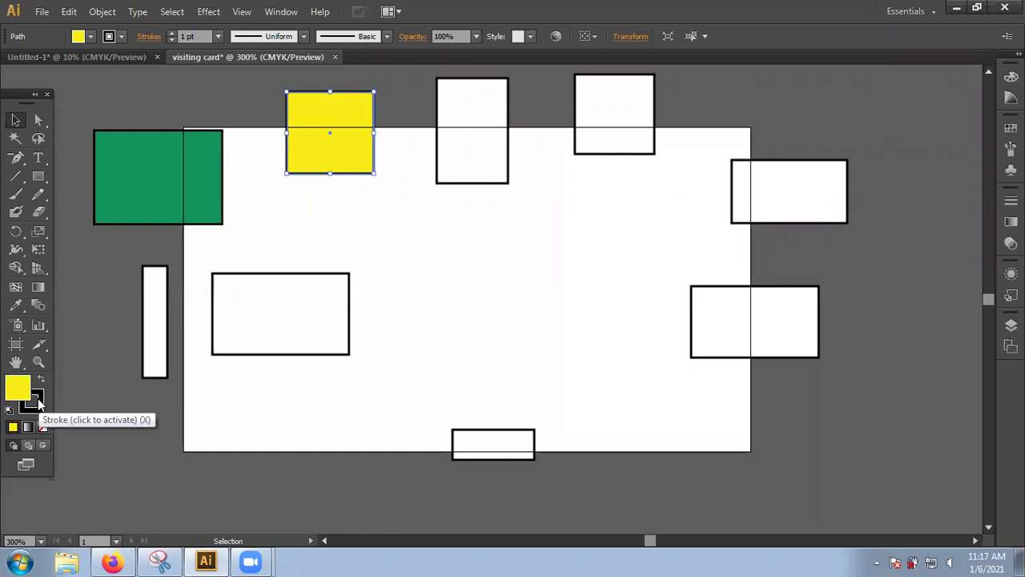
pyautogui.press('F6')
# Open the stroke colour picker for the yellow square and move toward a vivid red.
pyautogui.doubleClick(38, 404)
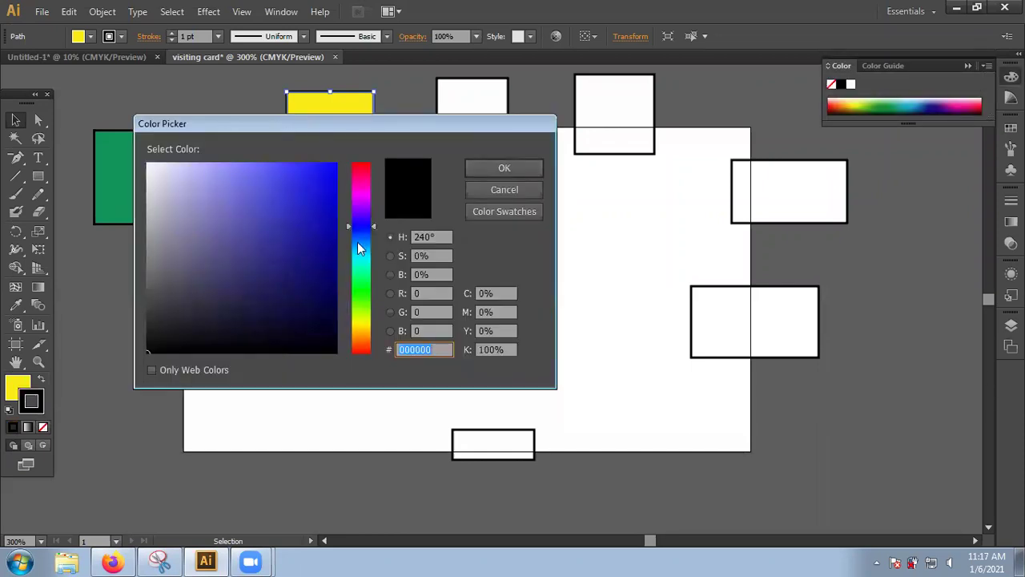
pyautogui.moveTo(365, 251); pyautogui.dragTo(358, 162)
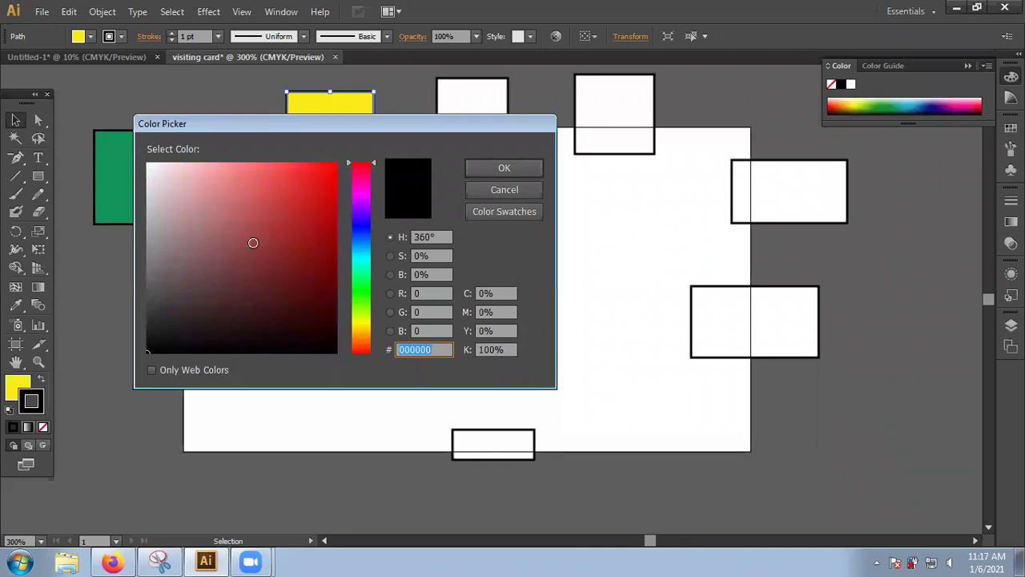
pyautogui.click(255, 239)
pyautogui.click(274, 224)
pyautogui.click(286, 214)
pyautogui.click(333, 172)
# Settle on pure red FF0000 for the outline, confirm it, and deselect to check.
pyautogui.click(327, 232)
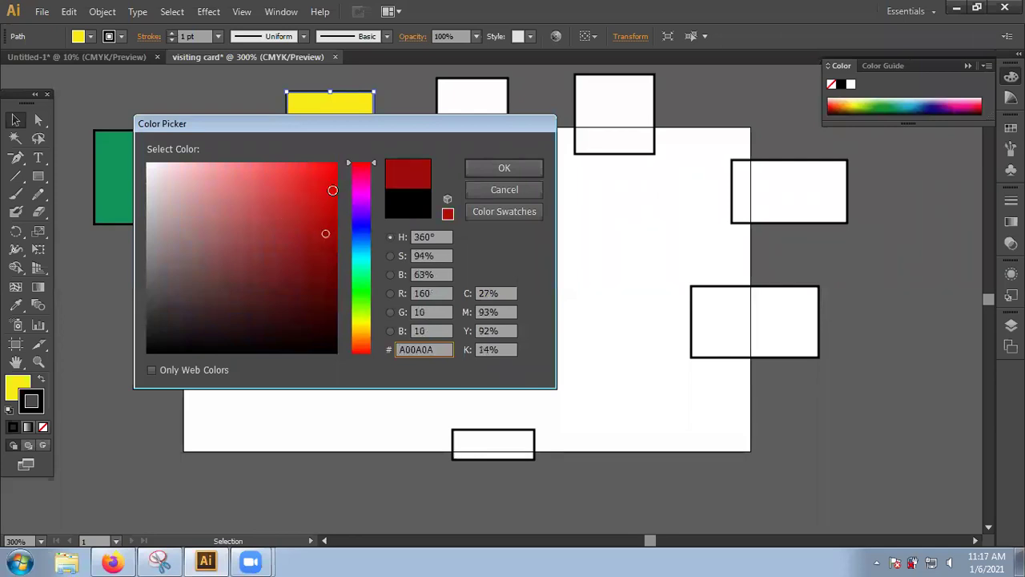
pyautogui.click(334, 160)
pyautogui.click(335, 178)
pyautogui.moveTo(340, 188); pyautogui.dragTo(341, 229)
pyautogui.click(307, 220)
pyautogui.moveTo(319, 184); pyautogui.dragTo(340, 160)
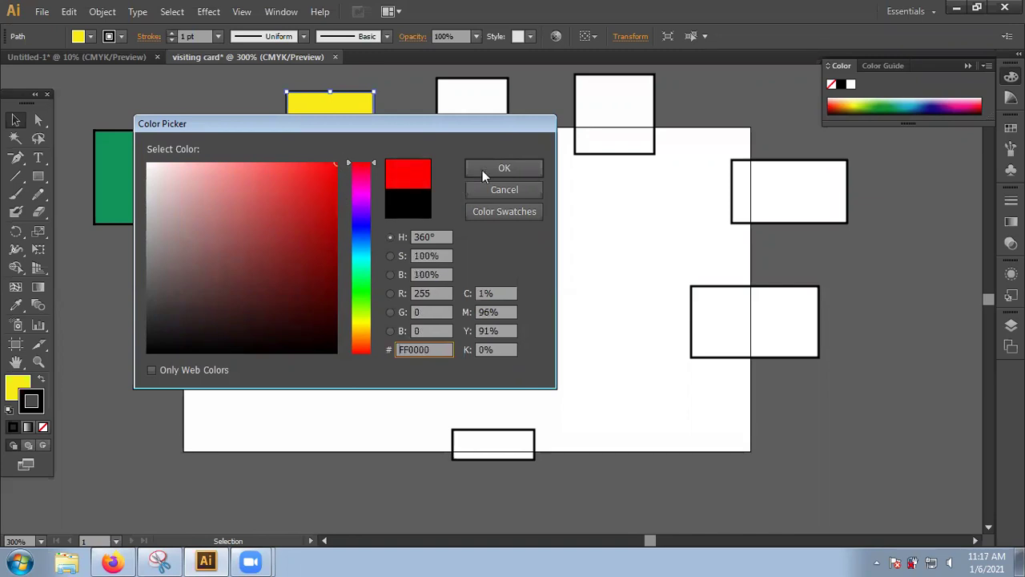
pyautogui.click(482, 170)
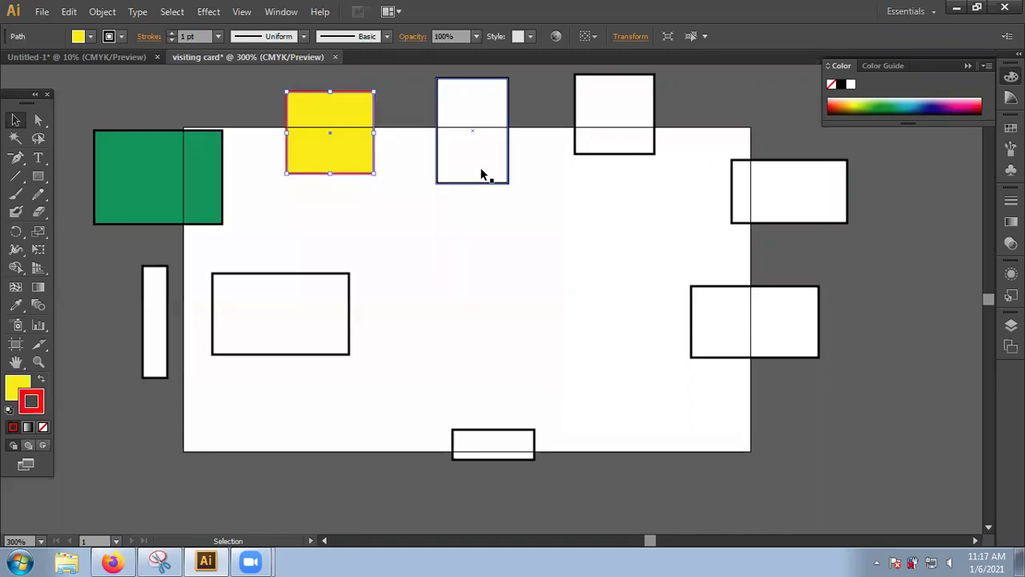
pyautogui.click(406, 205)
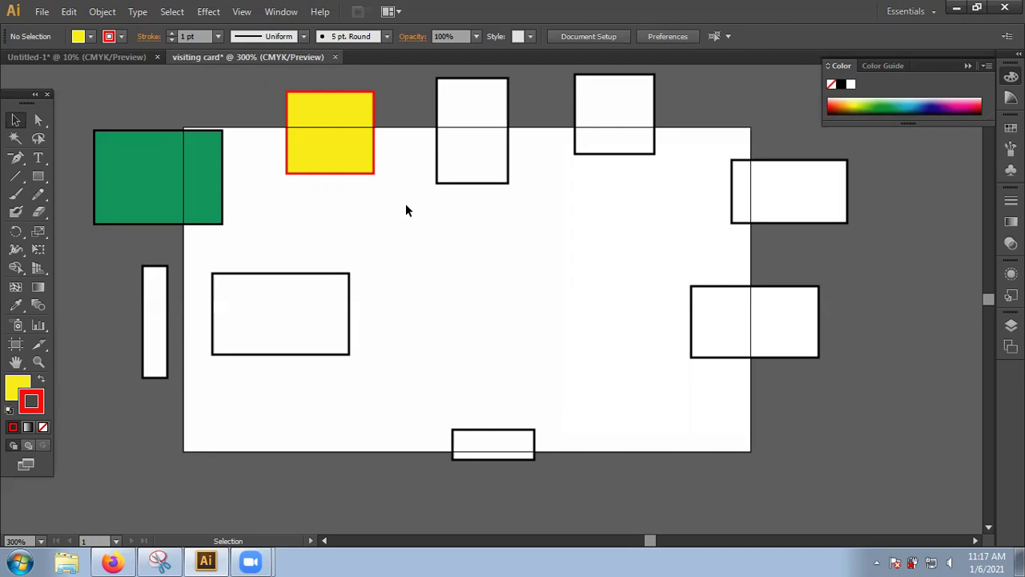
pyautogui.click(191, 193)
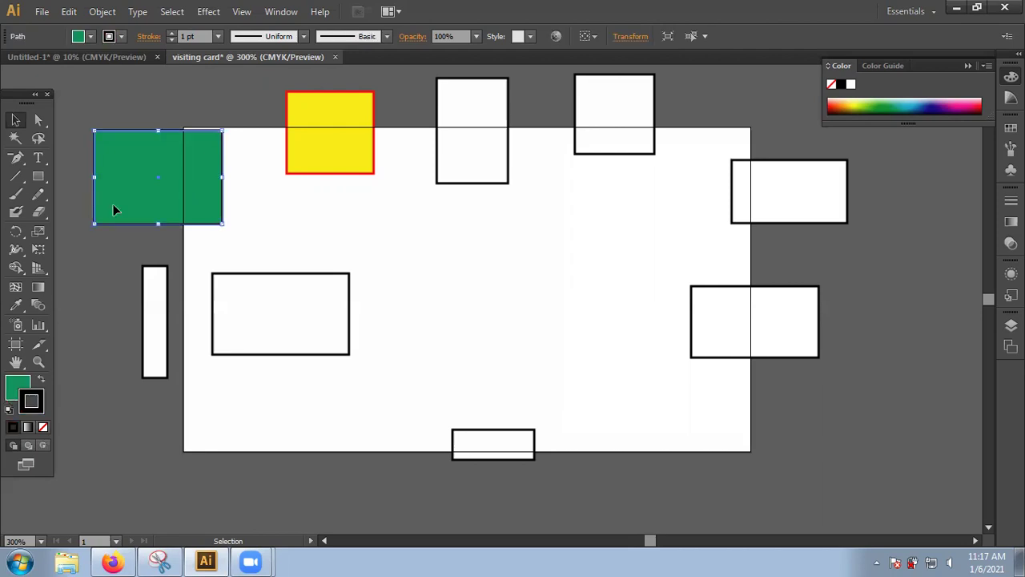
pyautogui.click(337, 157)
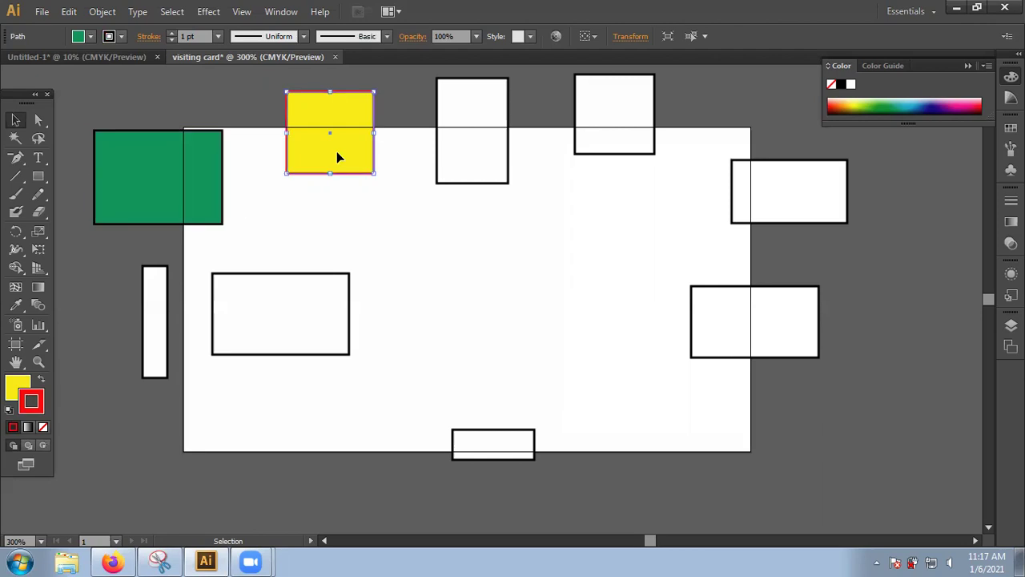
pyautogui.click(204, 207)
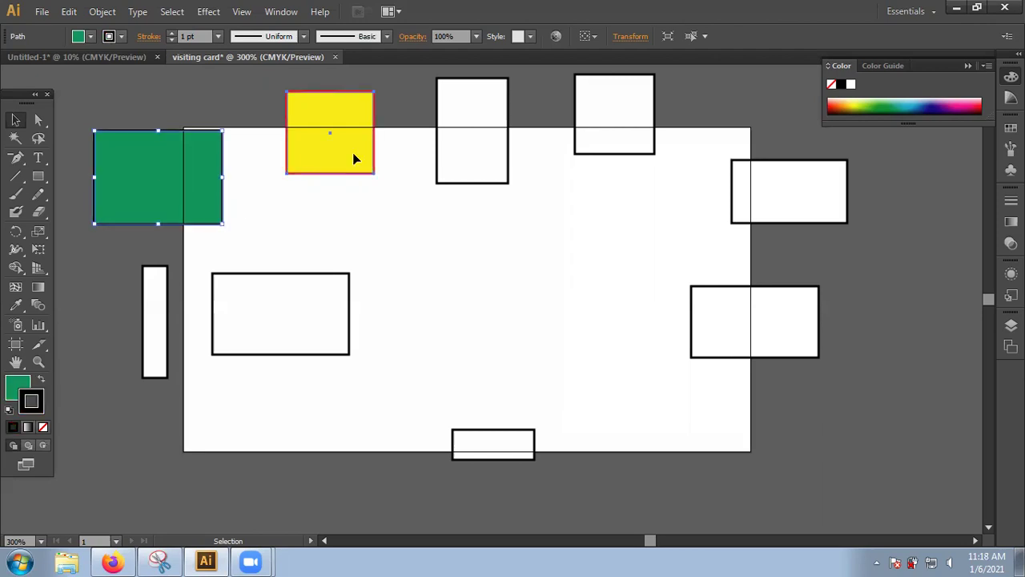
pyautogui.click(354, 158)
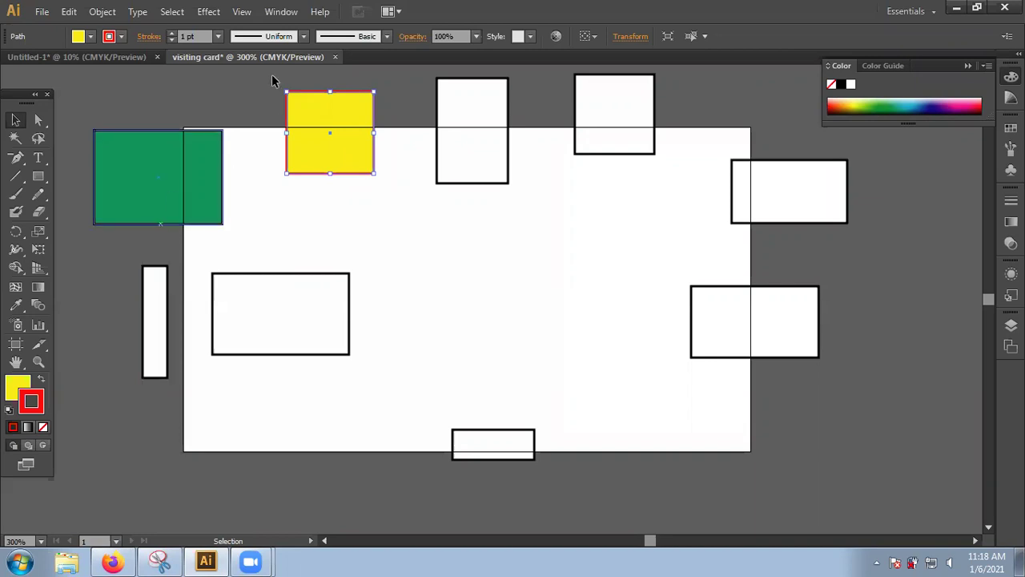
pyautogui.moveTo(270, 90); pyautogui.dragTo(306, 112)
pyautogui.click(268, 106)
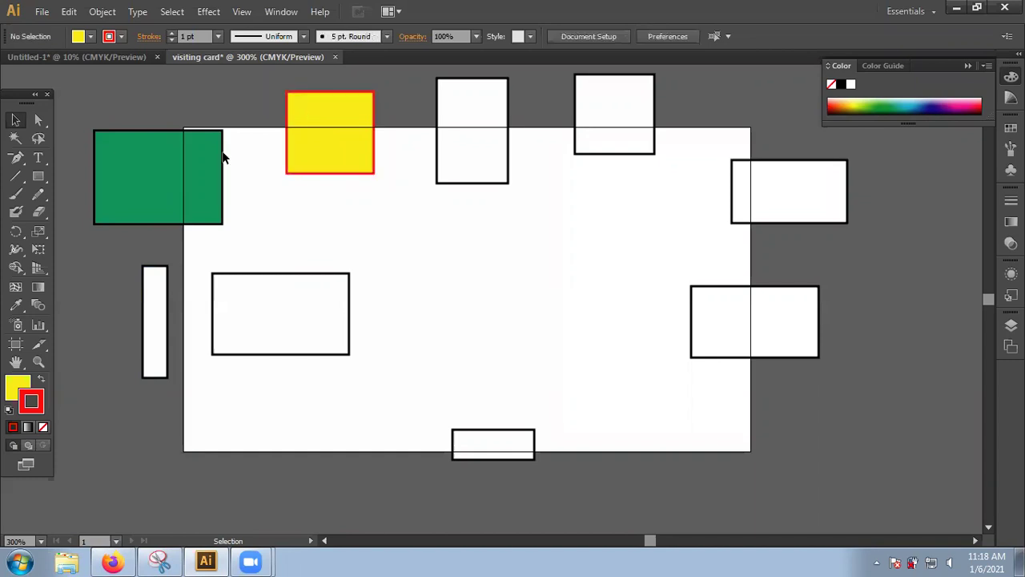
pyautogui.click(181, 166)
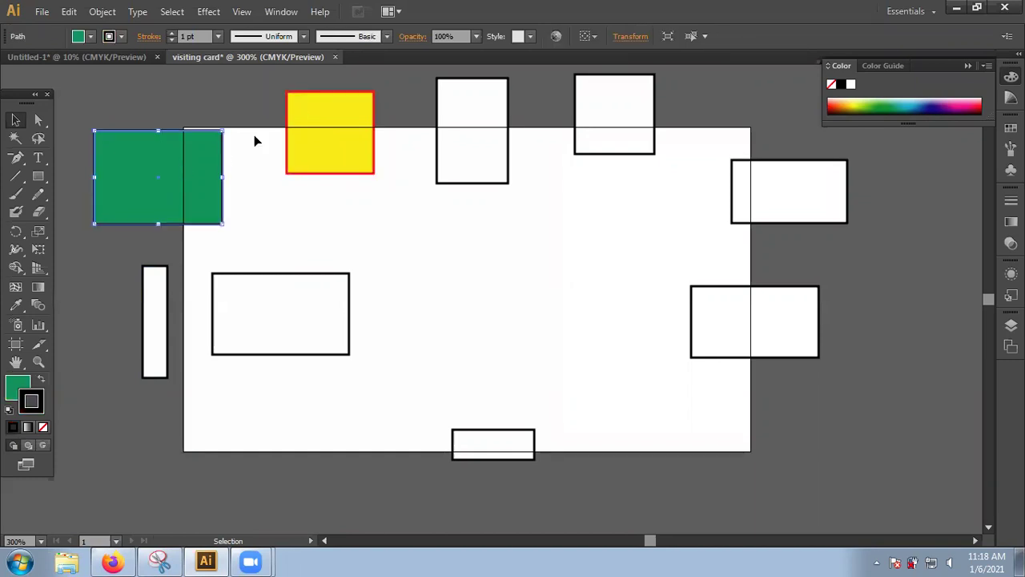
pyautogui.click(300, 104)
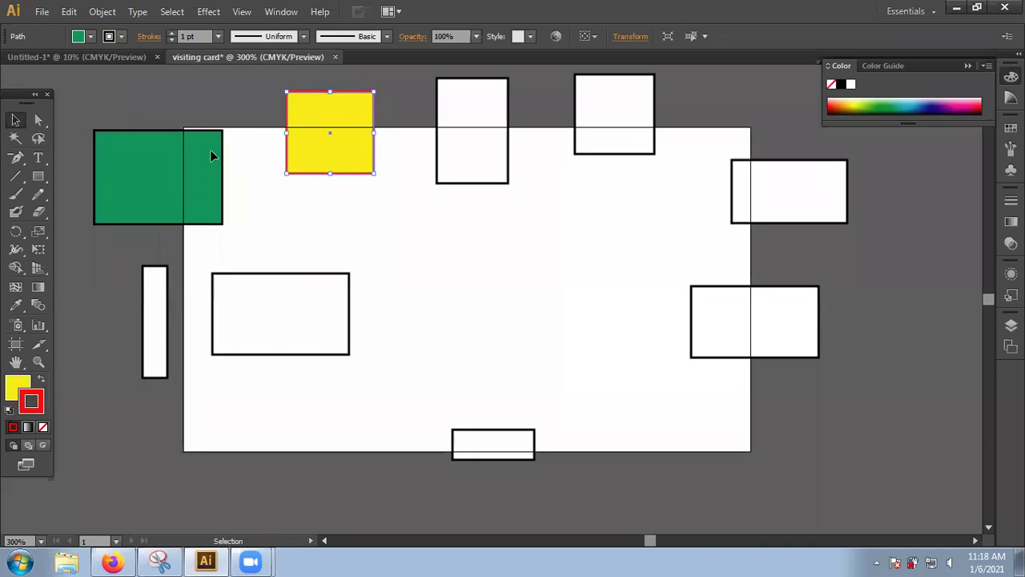
pyautogui.click(211, 155)
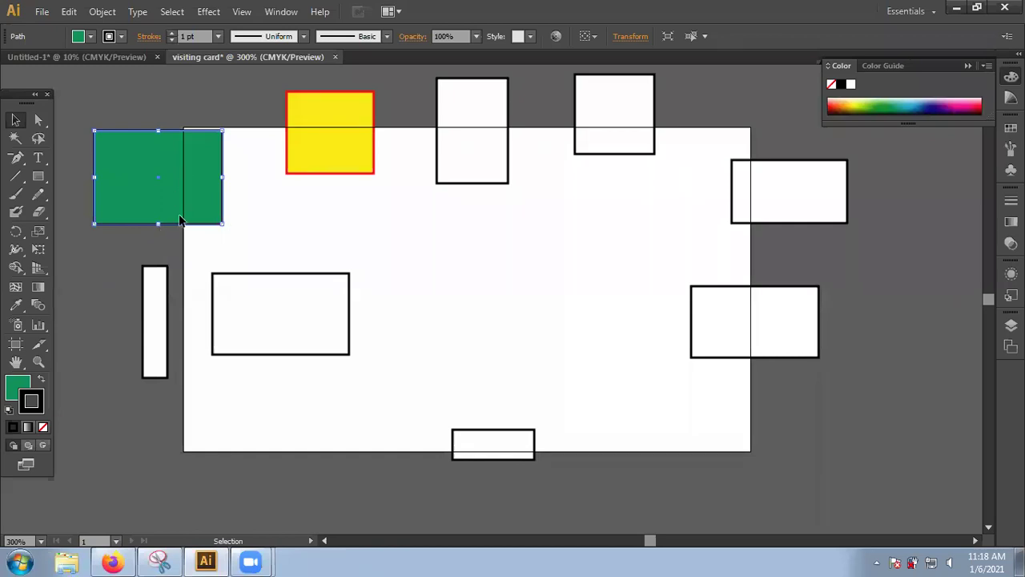
pyautogui.click(16, 389)
# Refill the top-left corner rectangle with bright blue (about 008FF9) and reselect it.
pyautogui.doubleClick(17, 390)
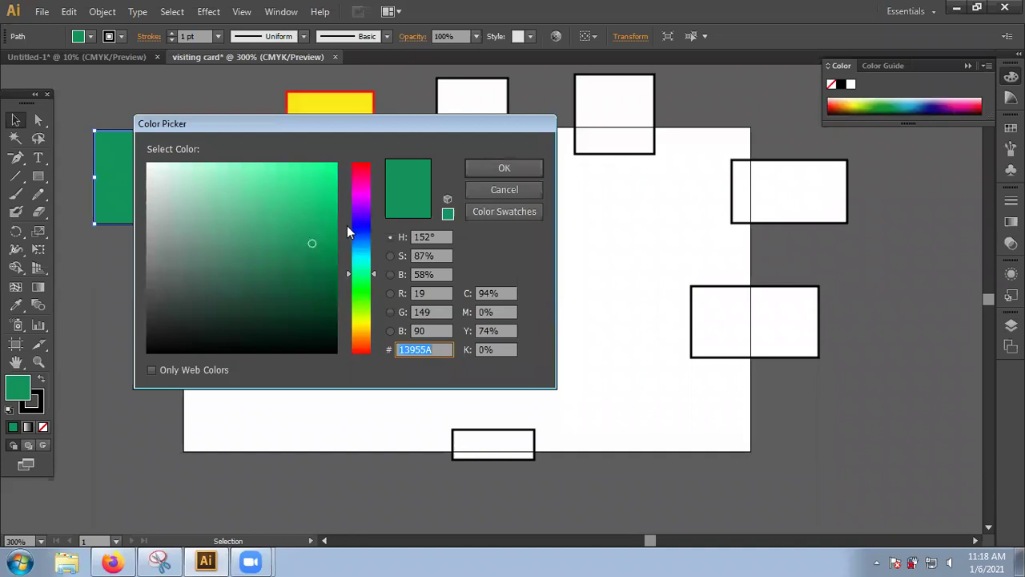
pyautogui.click(337, 165)
pyautogui.click(357, 255)
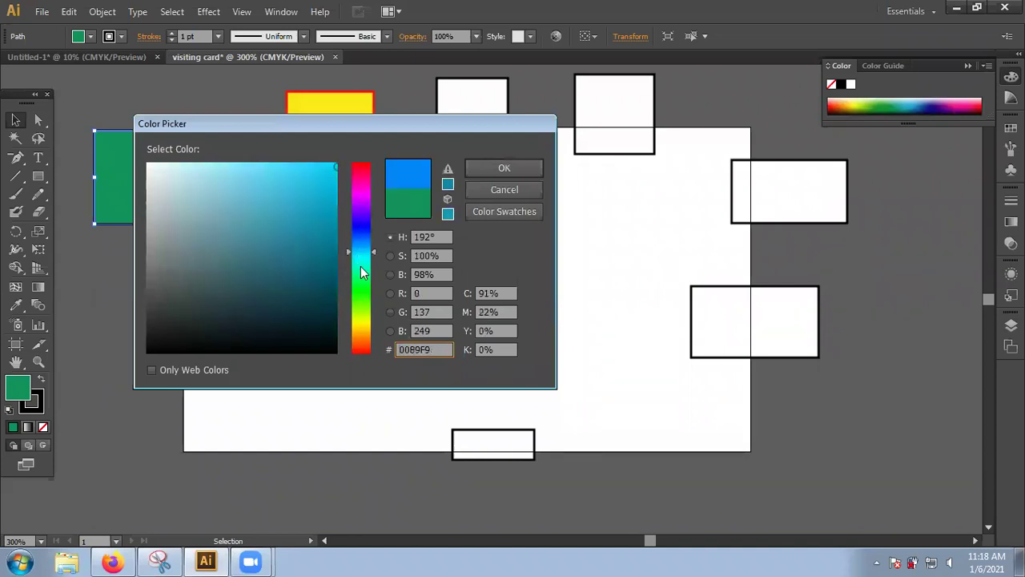
pyautogui.click(360, 263)
pyautogui.click(361, 243)
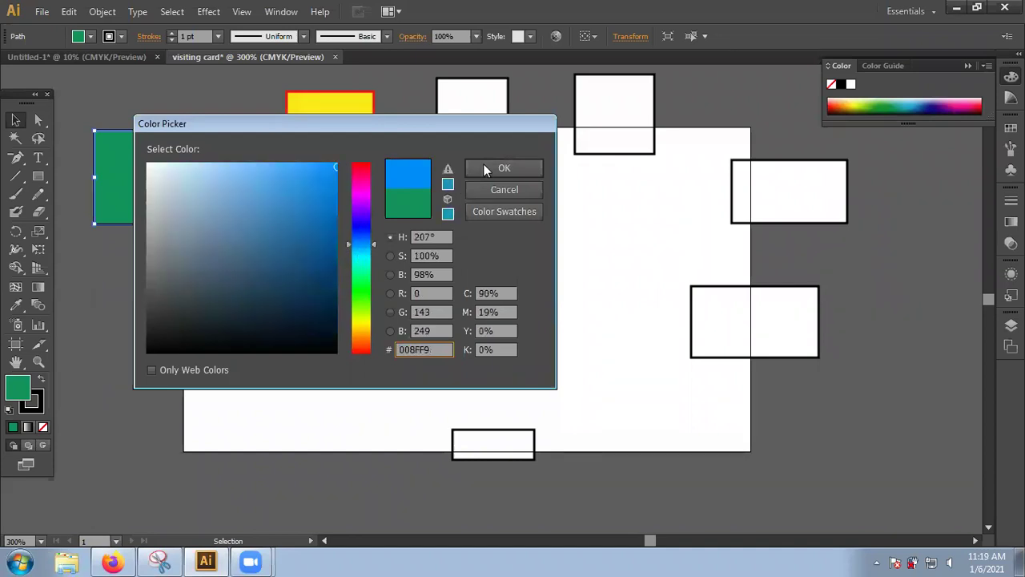
pyautogui.click(486, 168)
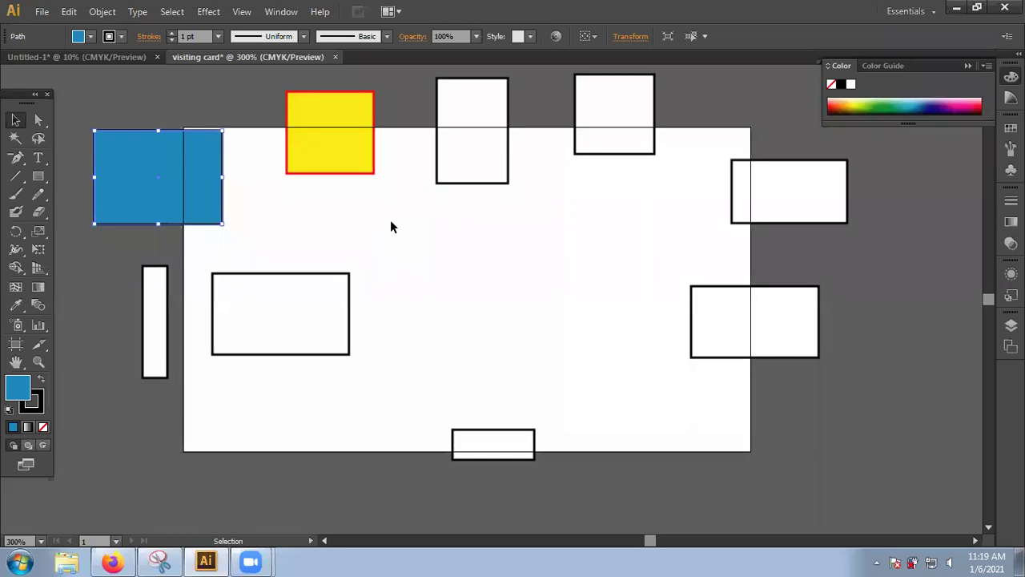
pyautogui.keyDown('shift'); pyautogui.click(136, 159); pyautogui.keyUp('shift')
pyautogui.click(136, 154)
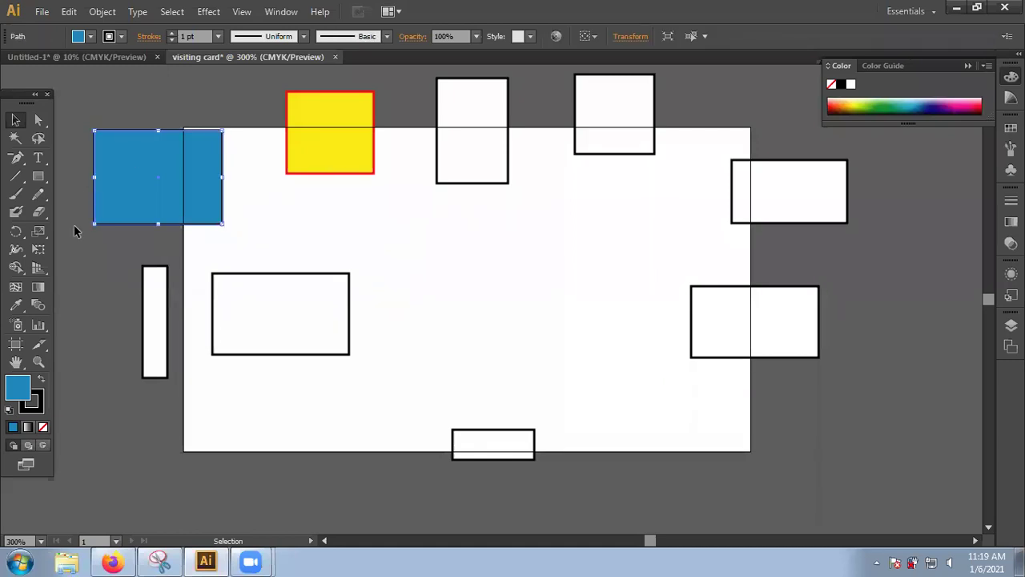
# Change the blue rectangle's outline from black to yellow (F2F200), then deselect it.
pyautogui.doubleClick(41, 403)
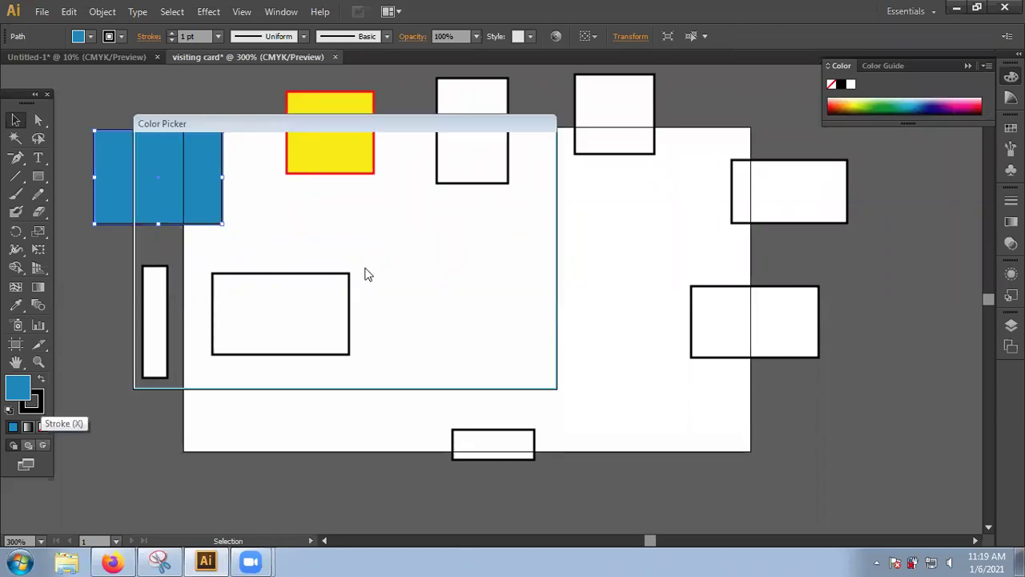
pyautogui.click(363, 317)
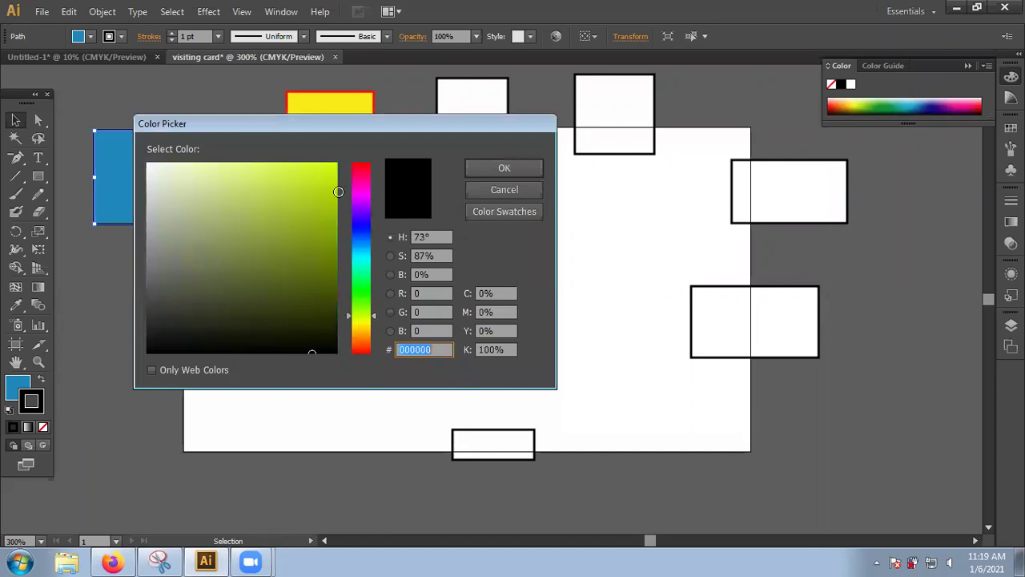
pyautogui.moveTo(338, 192); pyautogui.dragTo(336, 171)
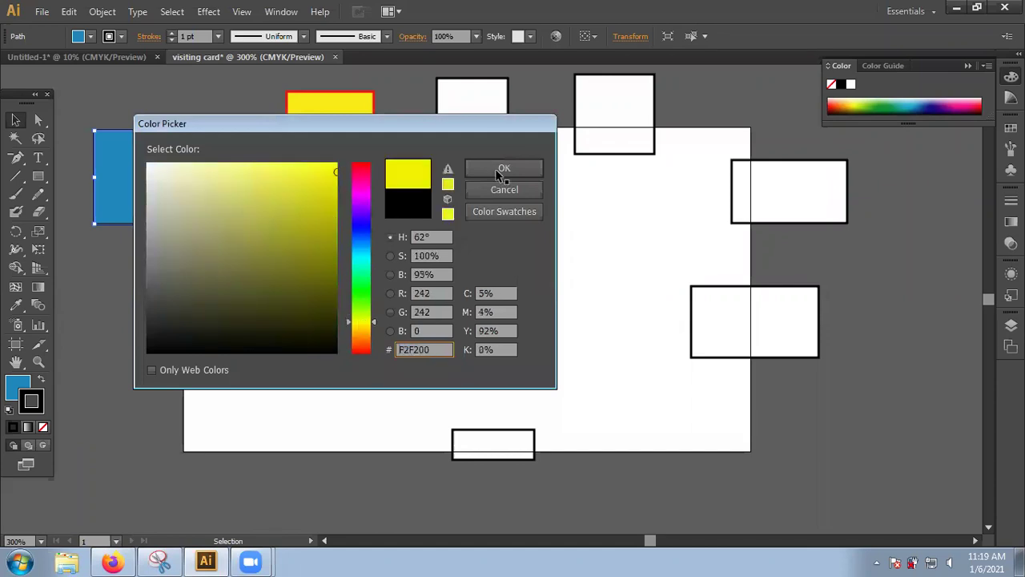
pyautogui.click(500, 170)
pyautogui.click(202, 264)
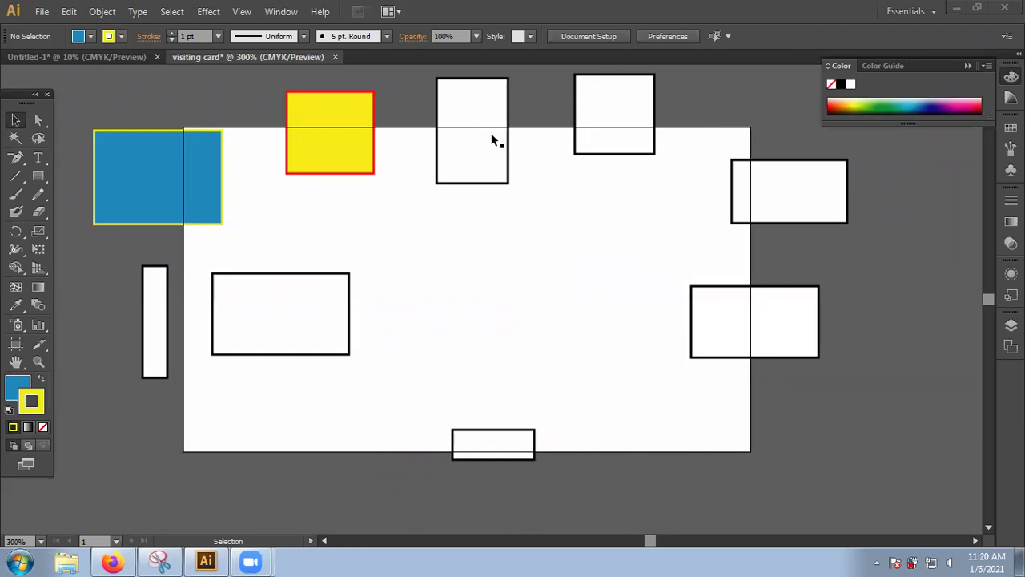
# Reposition the top rectangles and stretch the yellow rectangle taller, undoing an accidental widening, then select the blue rectangle.
pyautogui.moveTo(507, 173); pyautogui.dragTo(417, 152)
pyautogui.moveTo(324, 113); pyautogui.dragTo(286, 113)
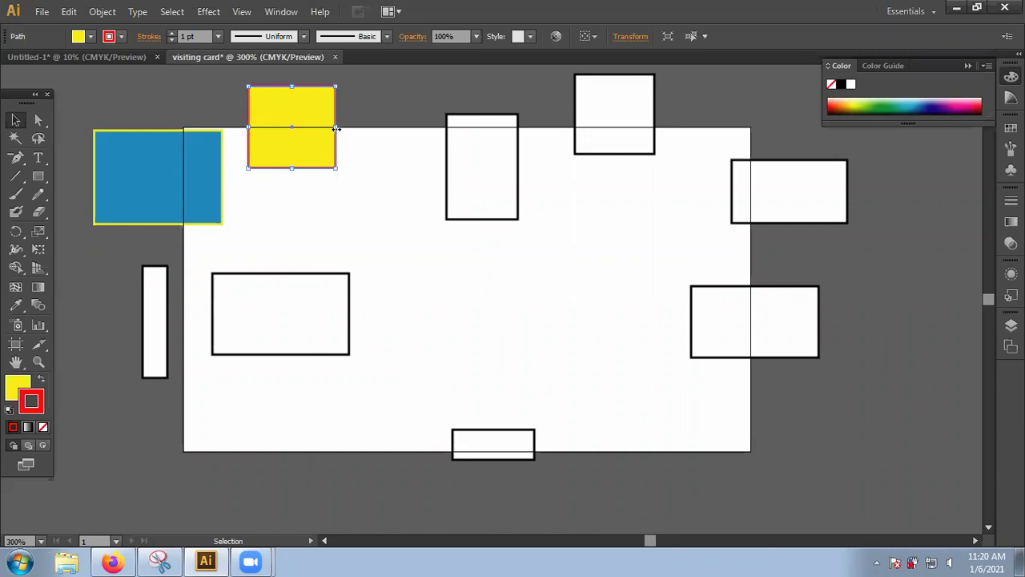
pyautogui.moveTo(337, 128); pyautogui.dragTo(520, 137)
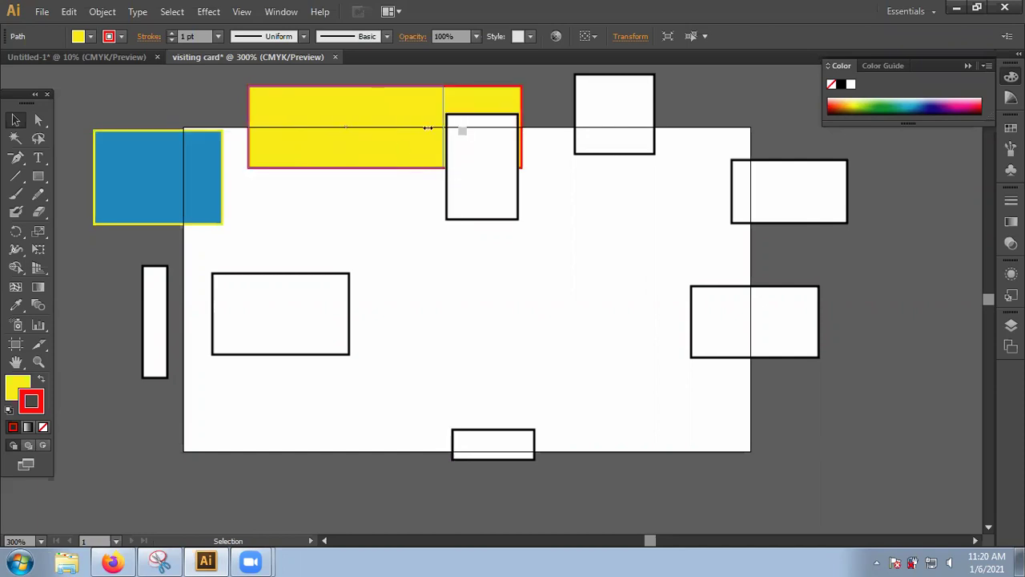
pyautogui.hotkey('ctrl', 'z')
pyautogui.moveTo(331, 170); pyautogui.dragTo(325, 233)
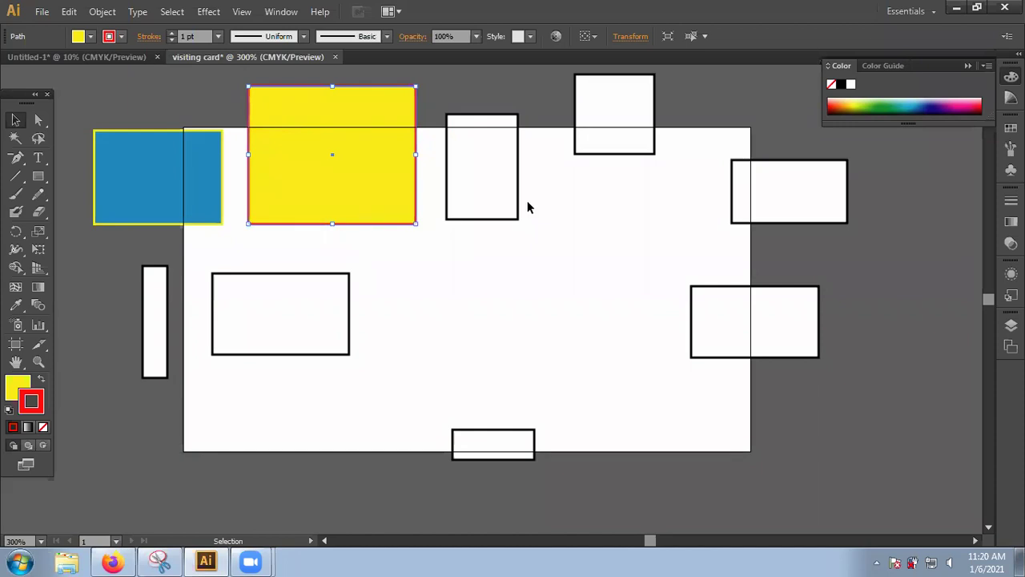
pyautogui.click(237, 218)
pyautogui.click(214, 210)
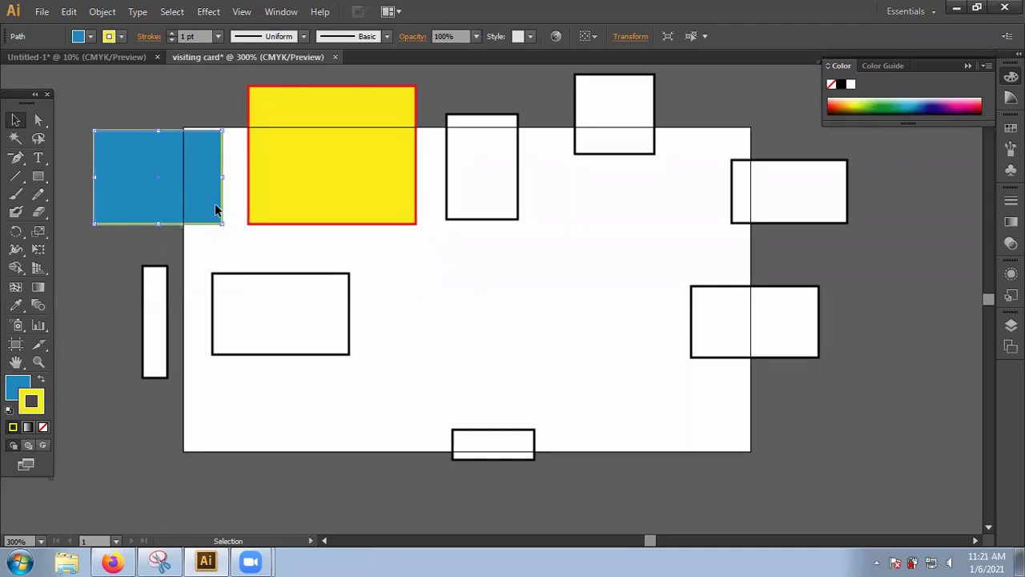
# Delete the blue rectangle, then delete the tall white rectangle and the square on the top edge.
pyautogui.press('Return')
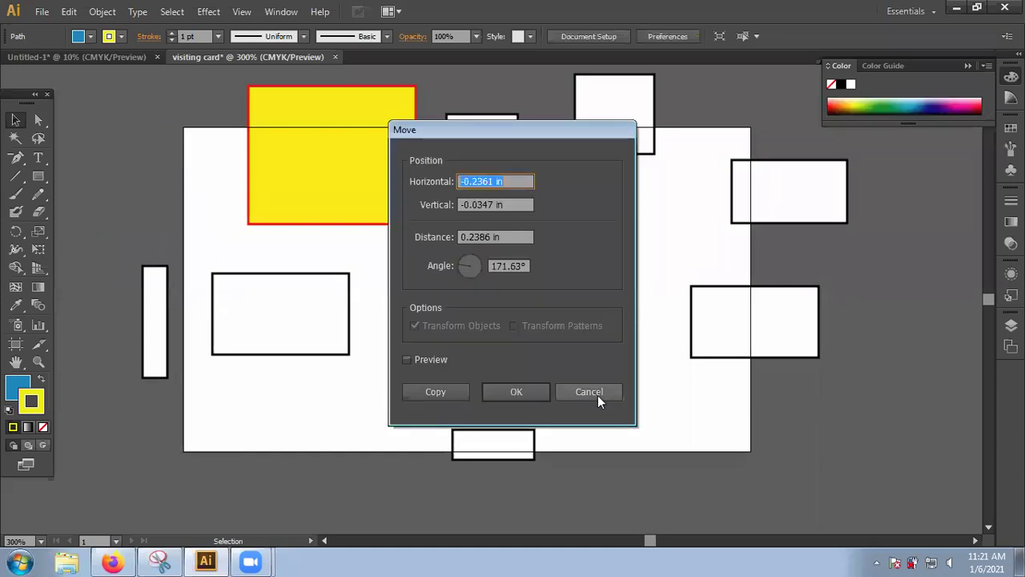
pyautogui.click(597, 392)
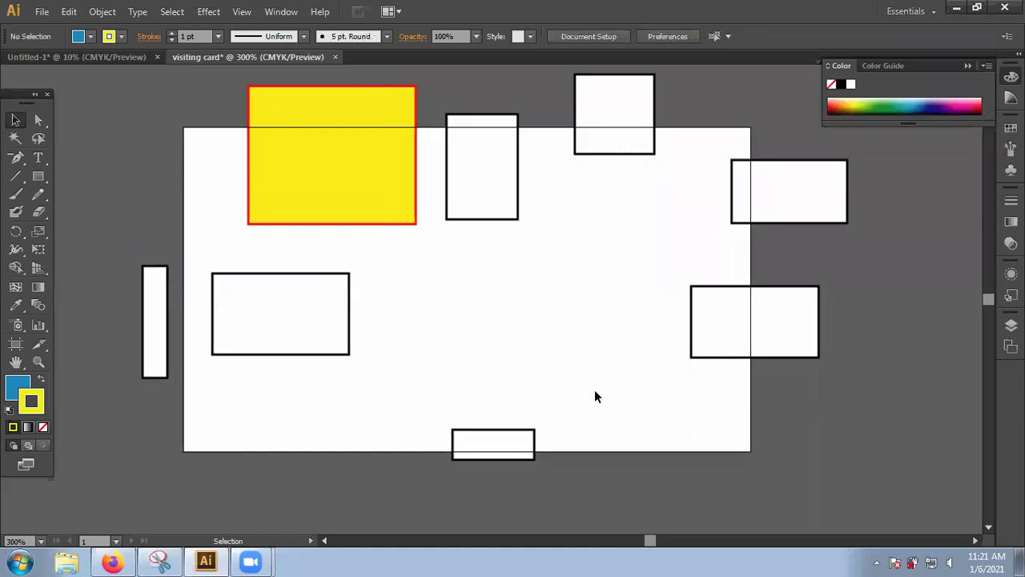
pyautogui.click(468, 181)
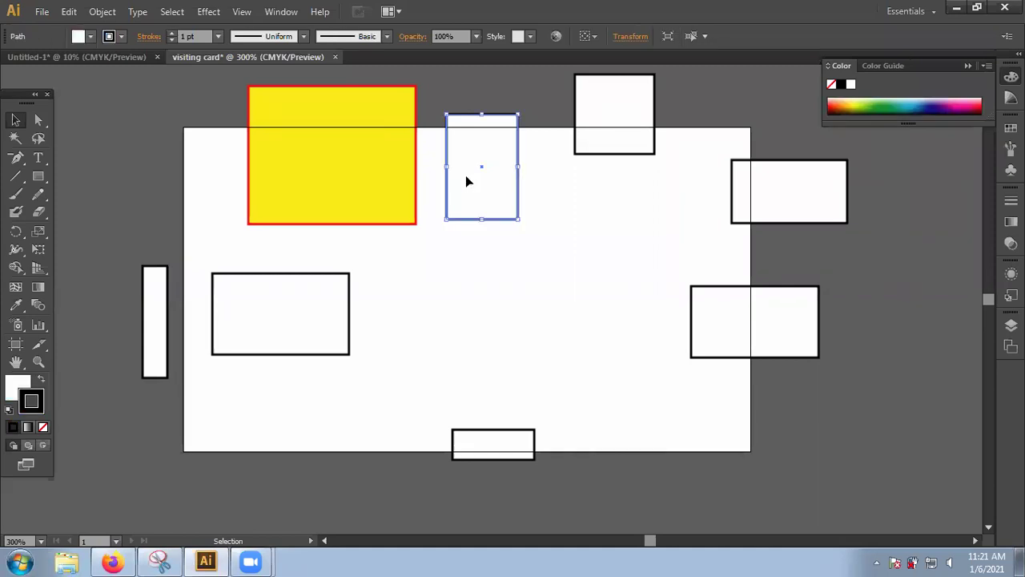
pyautogui.press('Delete')
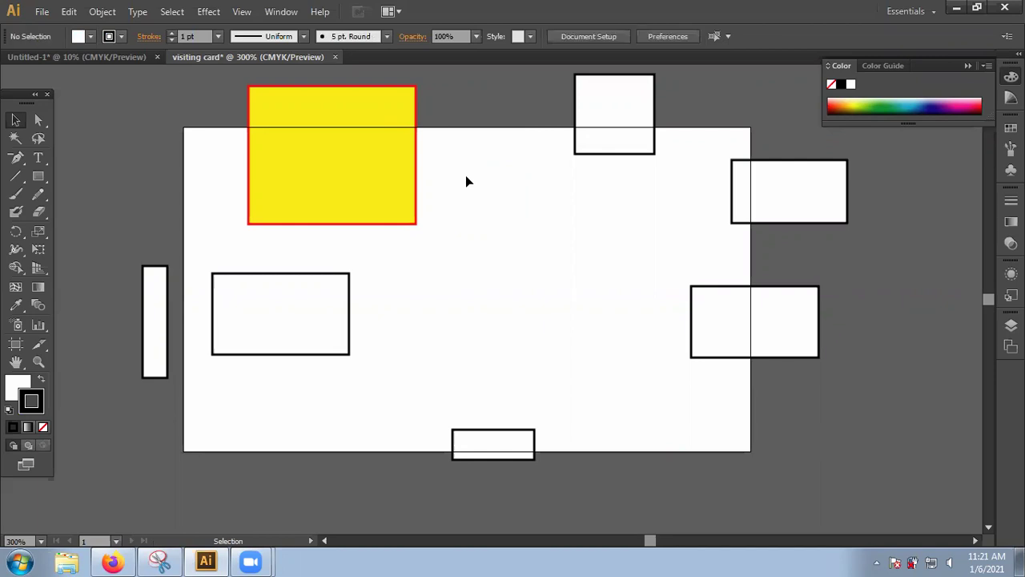
pyautogui.click(588, 124)
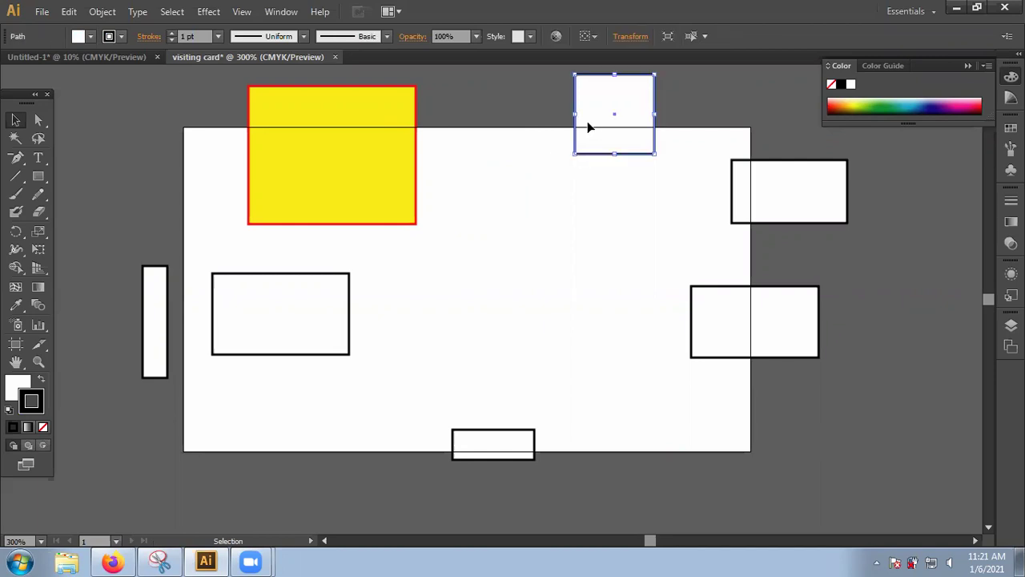
pyautogui.press('Delete')
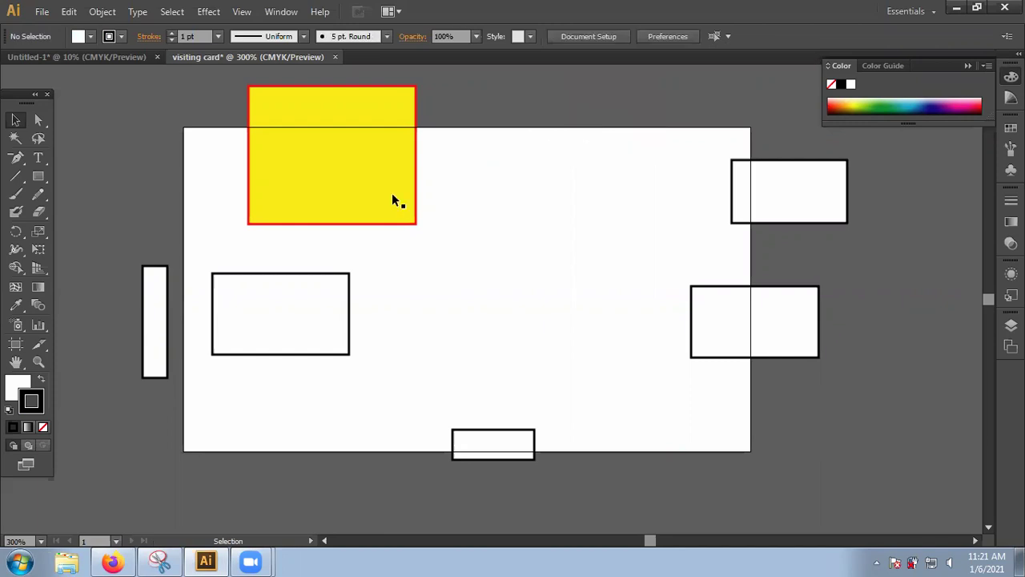
# Move the yellow rectangle down onto the artboard and marquee-select the remaining rectangles.
pyautogui.moveTo(394, 202); pyautogui.dragTo(244, 230)
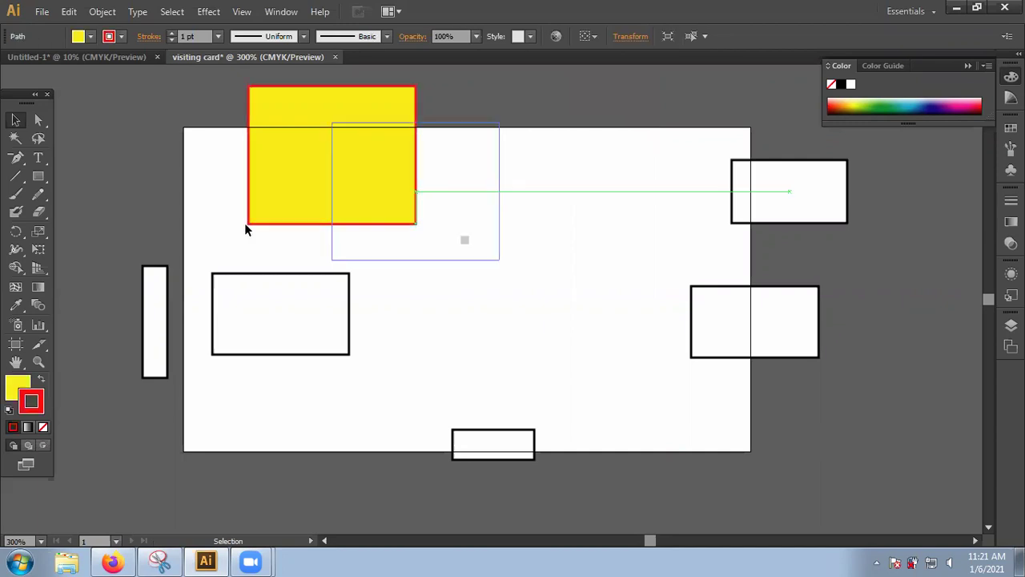
pyautogui.press('Escape')
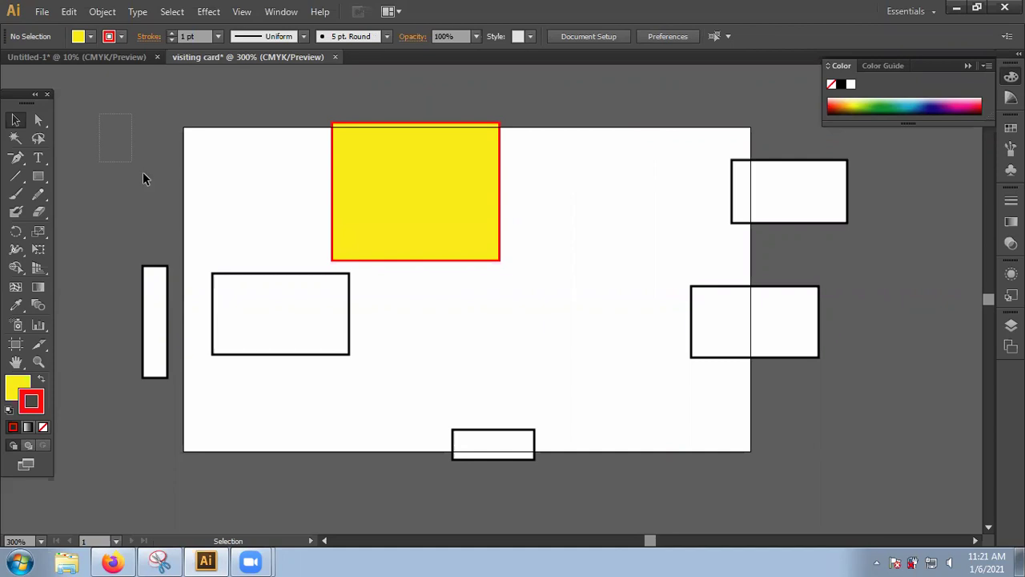
pyautogui.moveTo(268, 288); pyautogui.dragTo(793, 449)
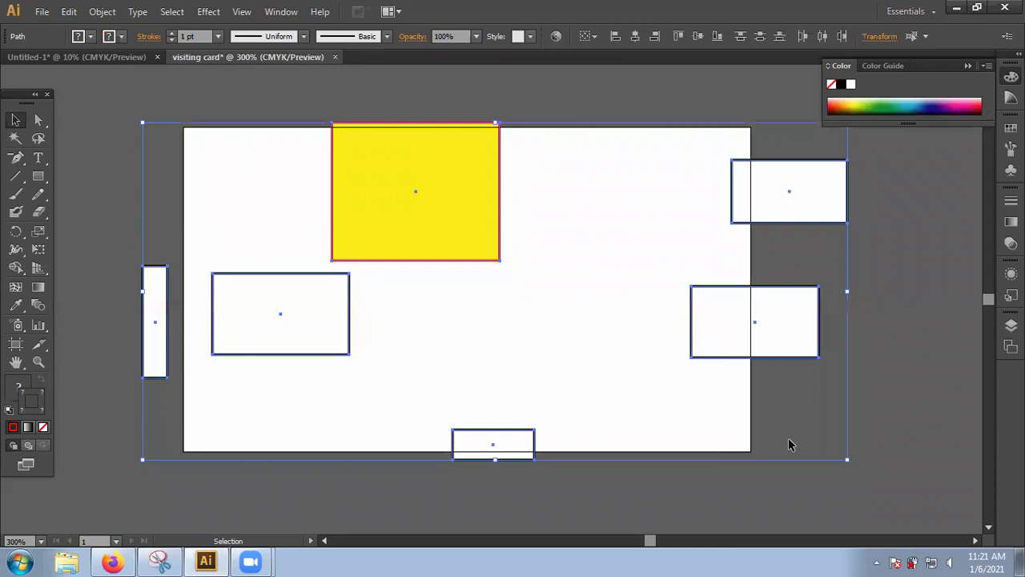
# Minimize Illustrator to the desktop, clear the desktop icon selection, and restore Illustrator.
pyautogui.click(960, 7)
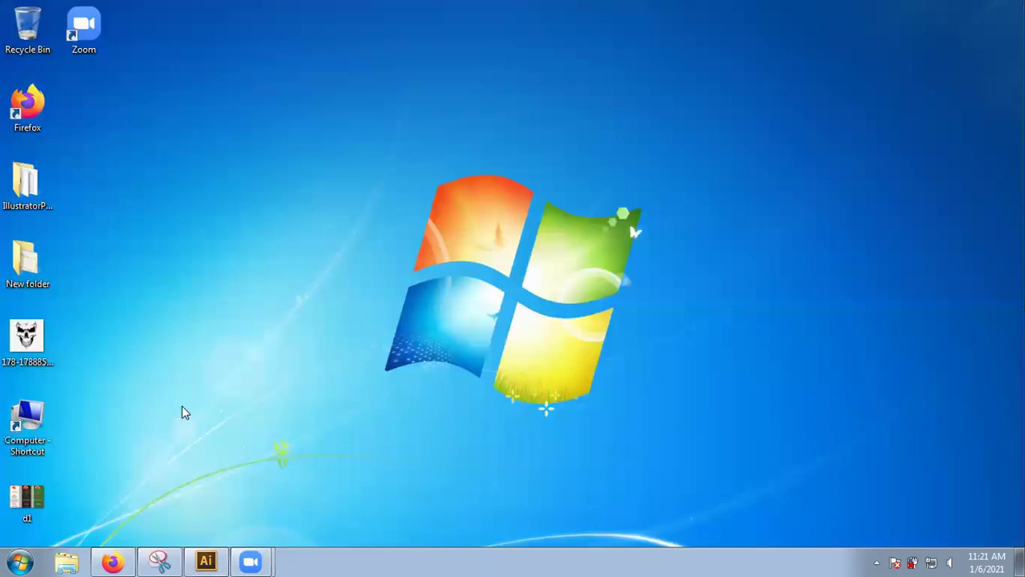
pyautogui.moveTo(186, 405); pyautogui.dragTo(143, 438)
pyautogui.moveTo(5, 106); pyautogui.dragTo(266, 215)
pyautogui.click(255, 494)
pyautogui.click(221, 560)
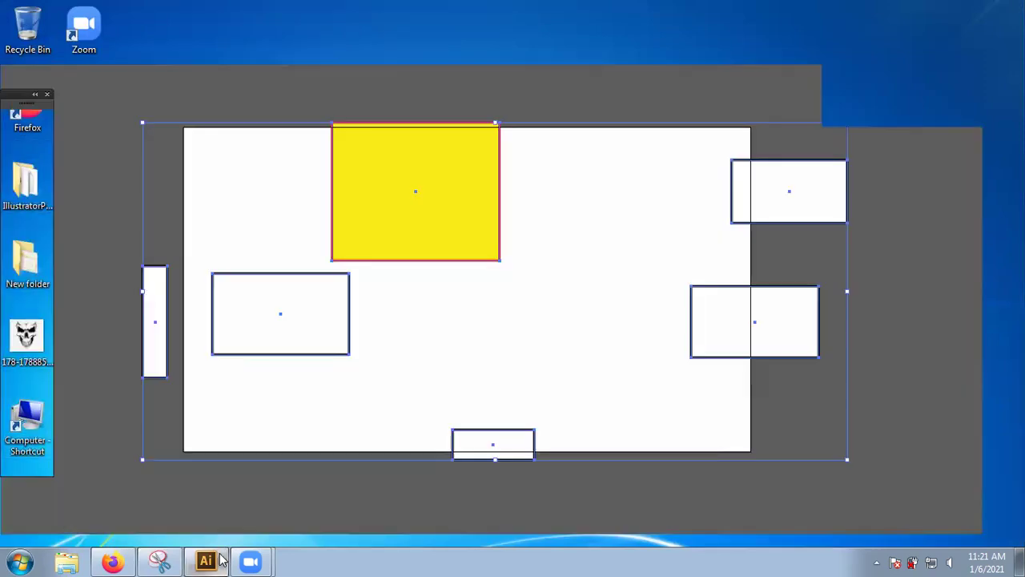
# Select every object on the artboard with Ctrl+A and delete them all.
pyautogui.click(118, 219)
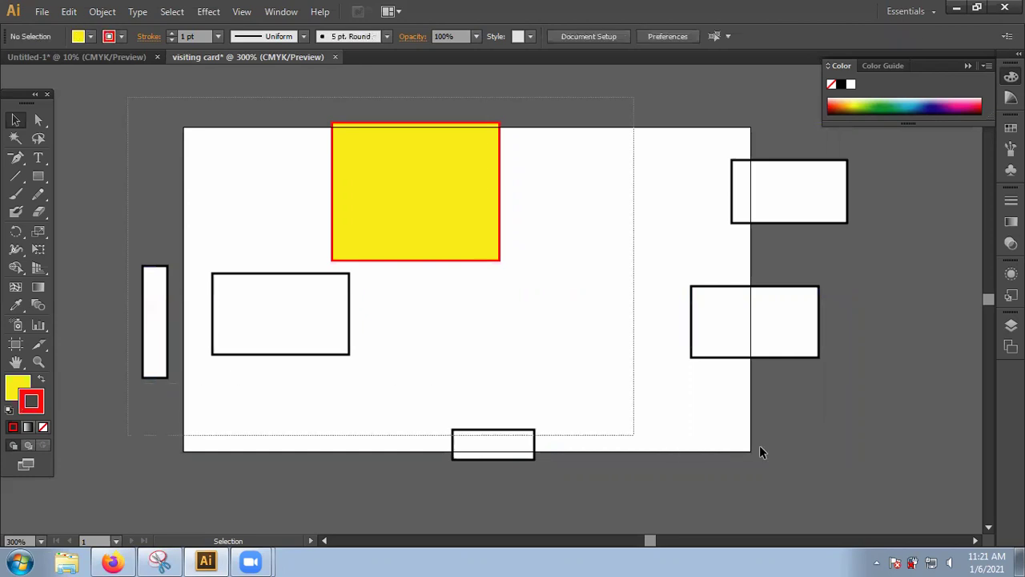
pyautogui.hotkey('ctrl', 'a')
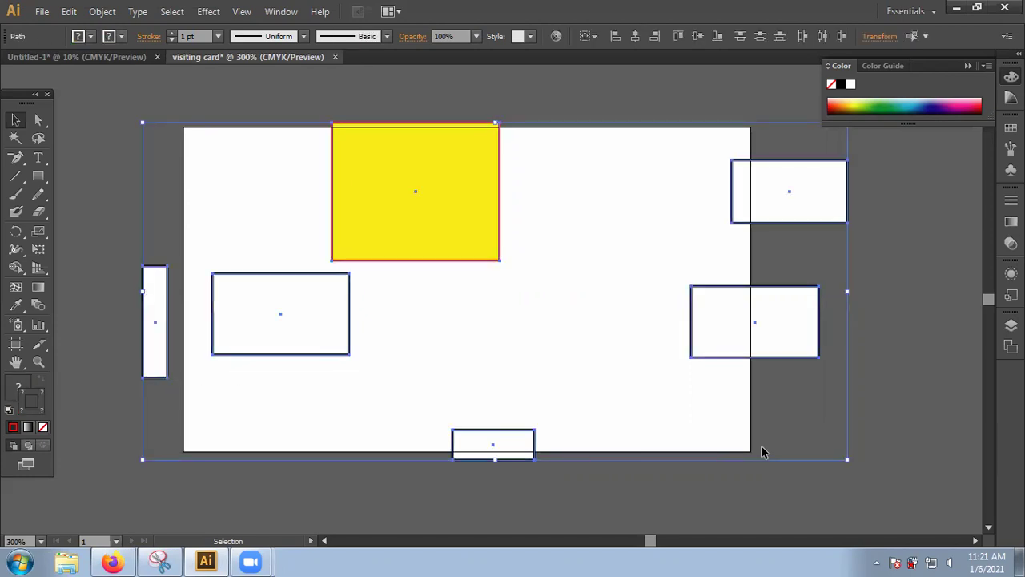
pyautogui.press('Delete')
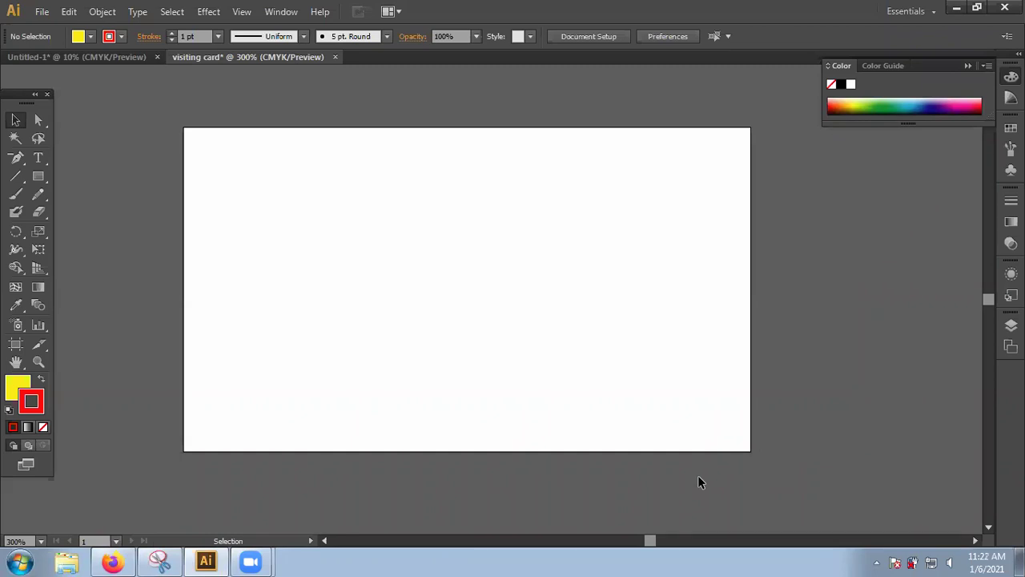
# Switch to Firefox, copy the Facebook profile's web address, and close the slowdown warning.
pyautogui.click(113, 560)
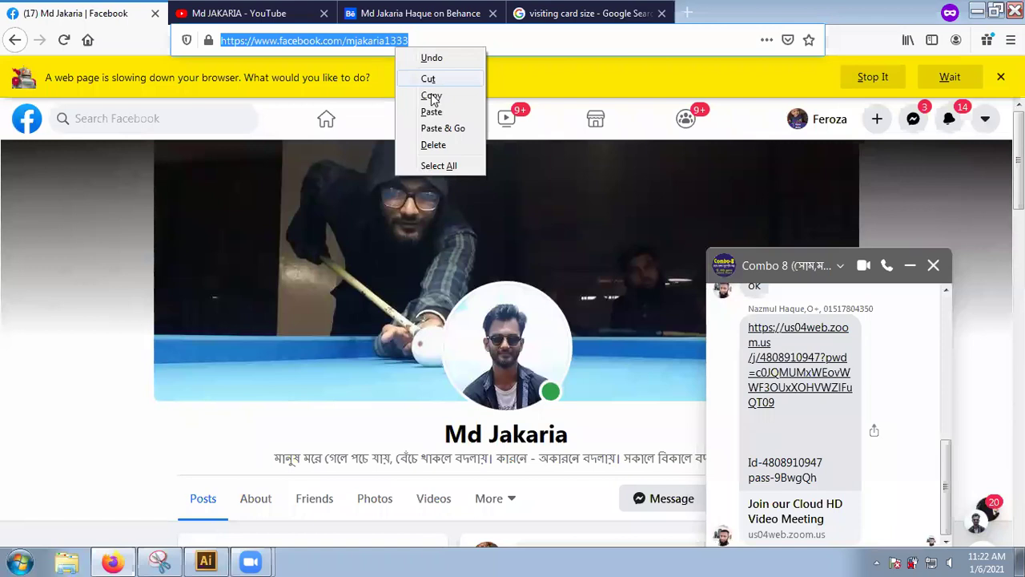
pyautogui.click(477, 96)
pyautogui.click(998, 78)
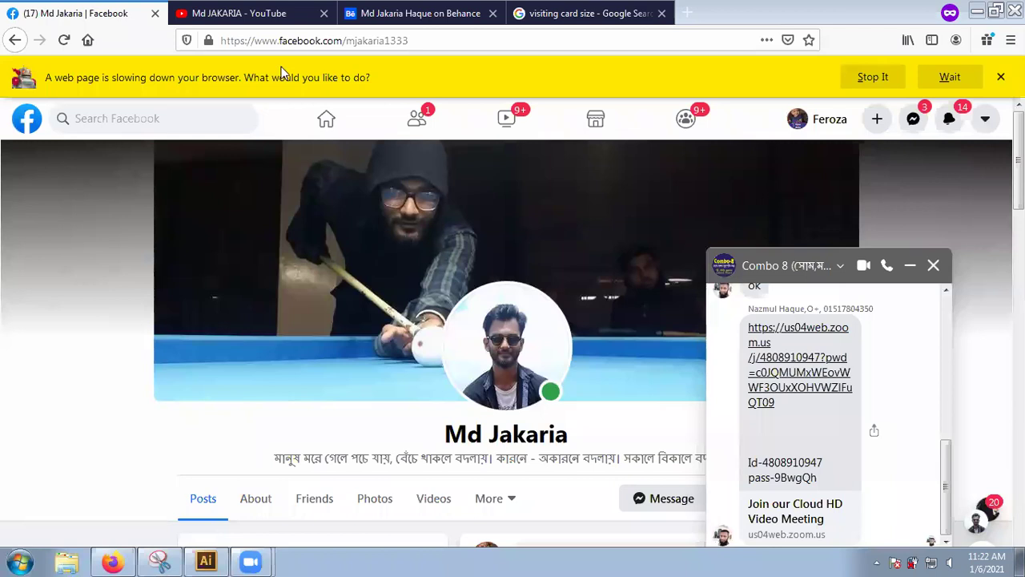
# Bring up the YouTube channel tab and select its page address, closing the suggestion list.
pyautogui.click(286, 14)
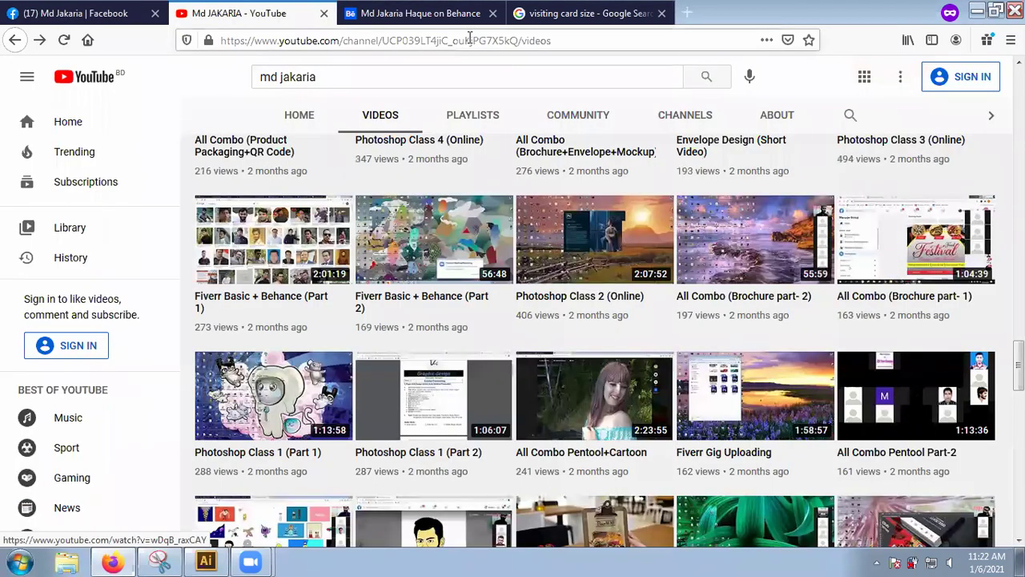
pyautogui.click(470, 40)
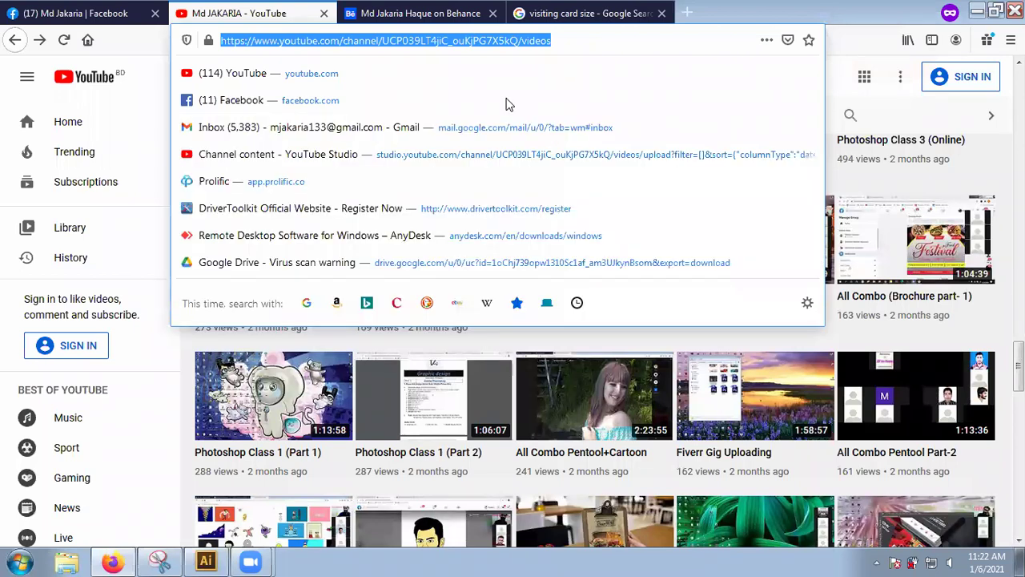
pyautogui.press('Escape')
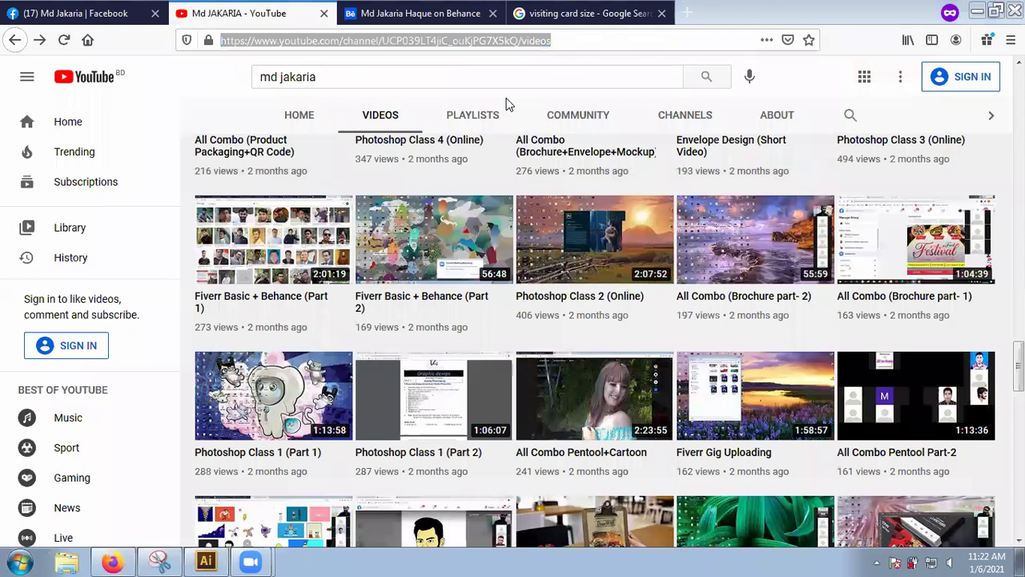